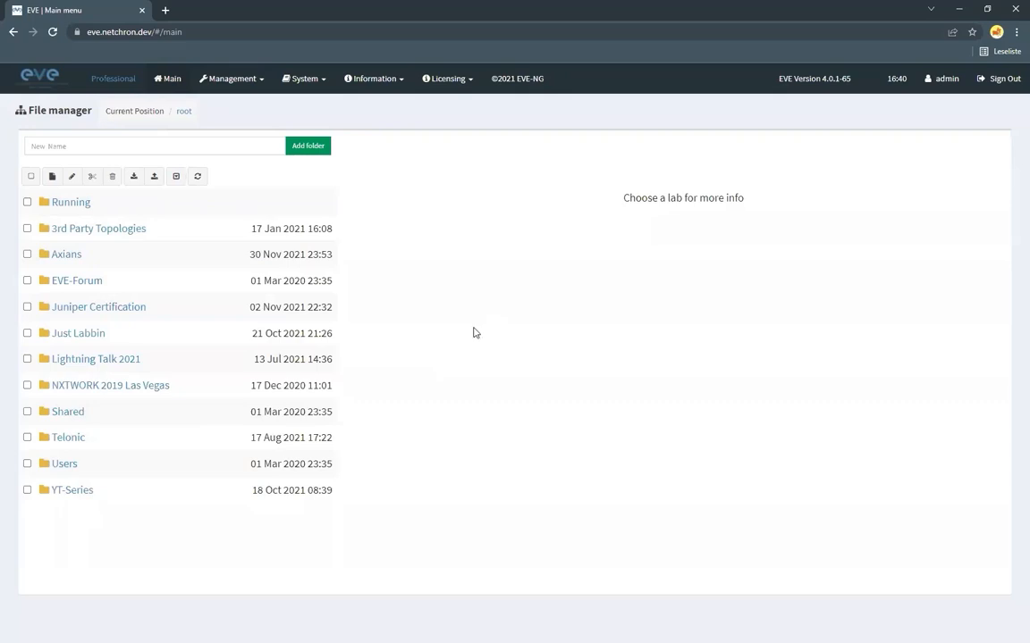
Step: Start a new lab named "Part 2 Demo" in the Open Learning folder under Juniper Certification
{"action": "left_click", "coordinate": [120, 310]}
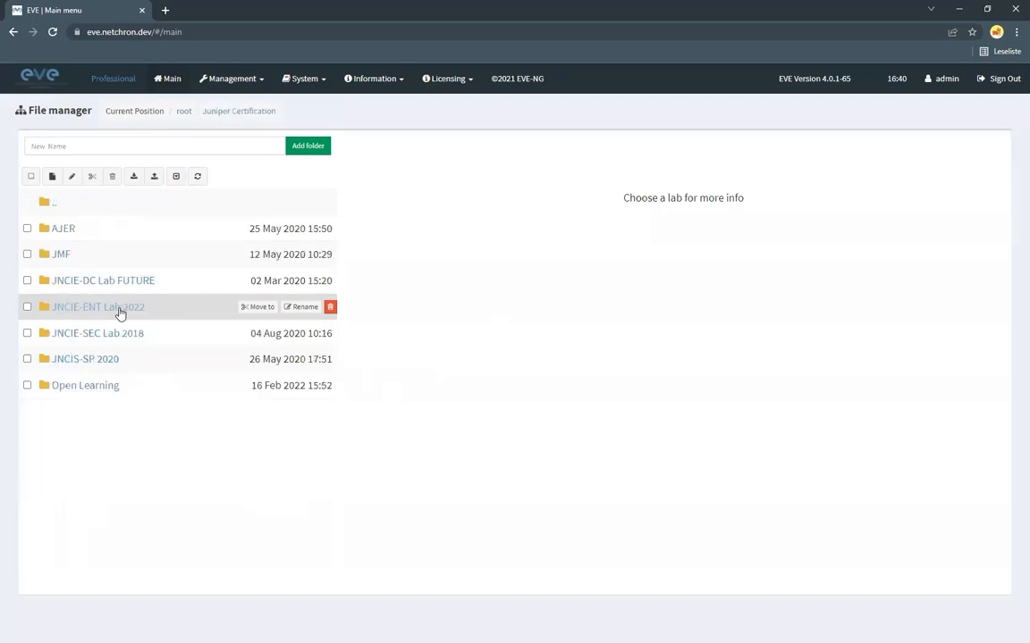
{"action": "left_click", "coordinate": [87, 390]}
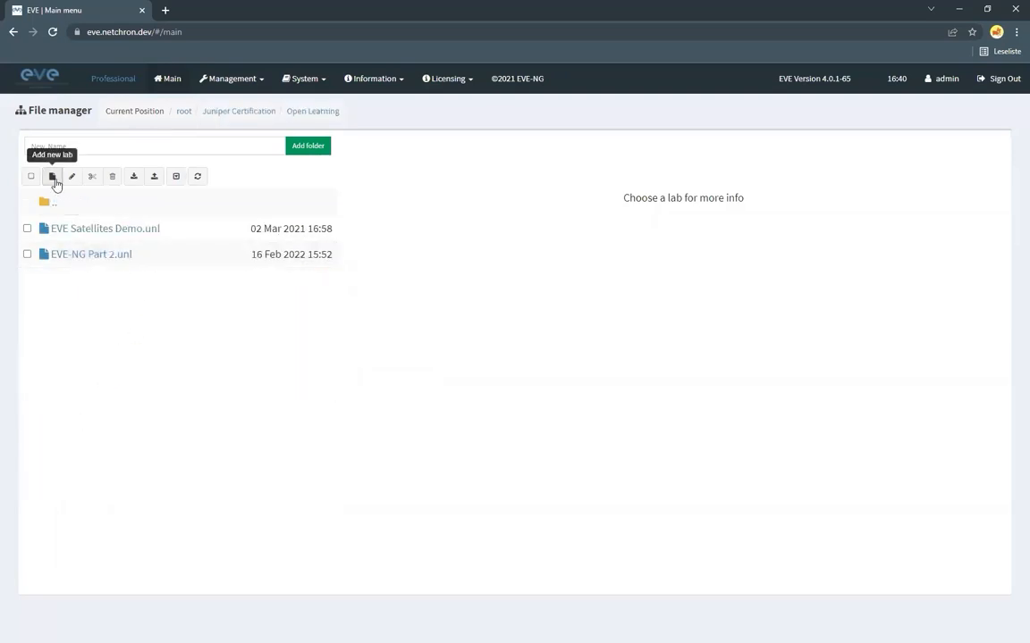
{"action": "left_click", "coordinate": [53, 177]}
{"action": "left_click", "coordinate": [247, 165]}
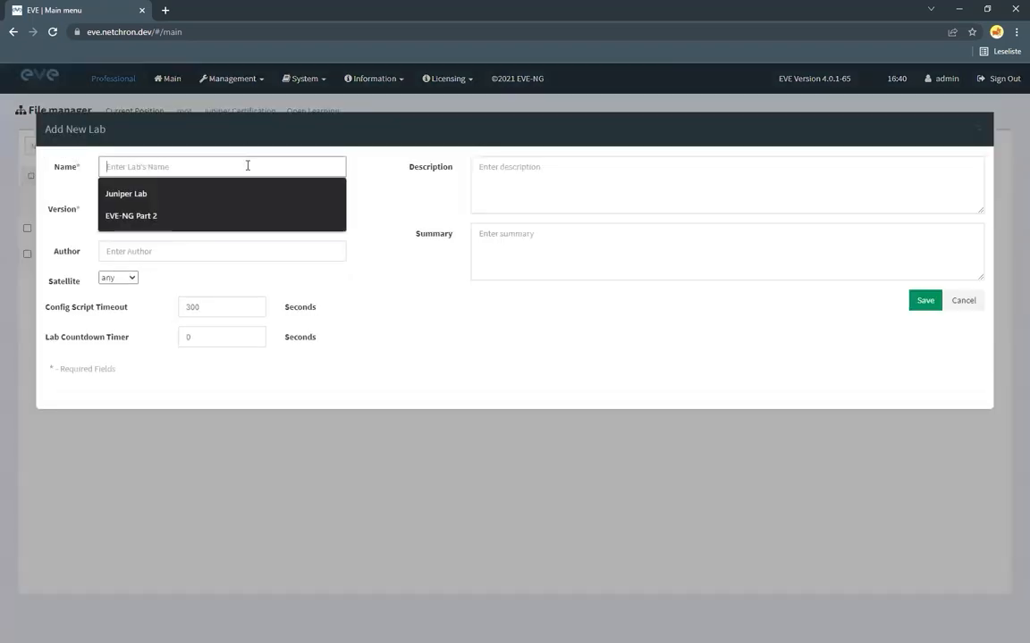
{"action": "type", "text": "Part 2 Demo"}
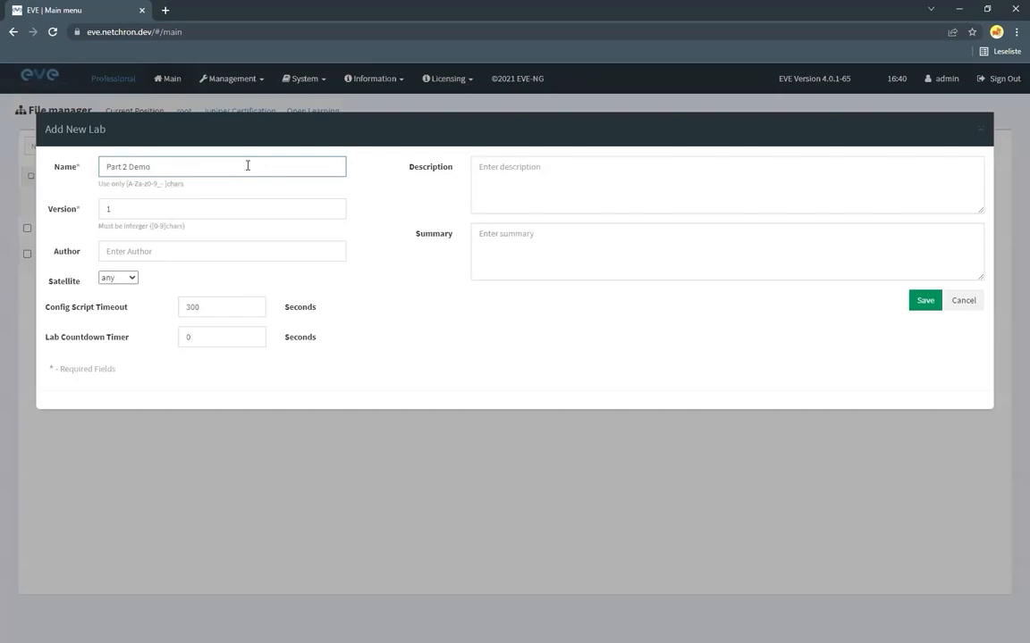
Step: Keep version 1 and satellite "any", enter the description "Open Learning Part 2 EVE-NG", and save the lab
{"action": "left_click", "coordinate": [172, 207]}
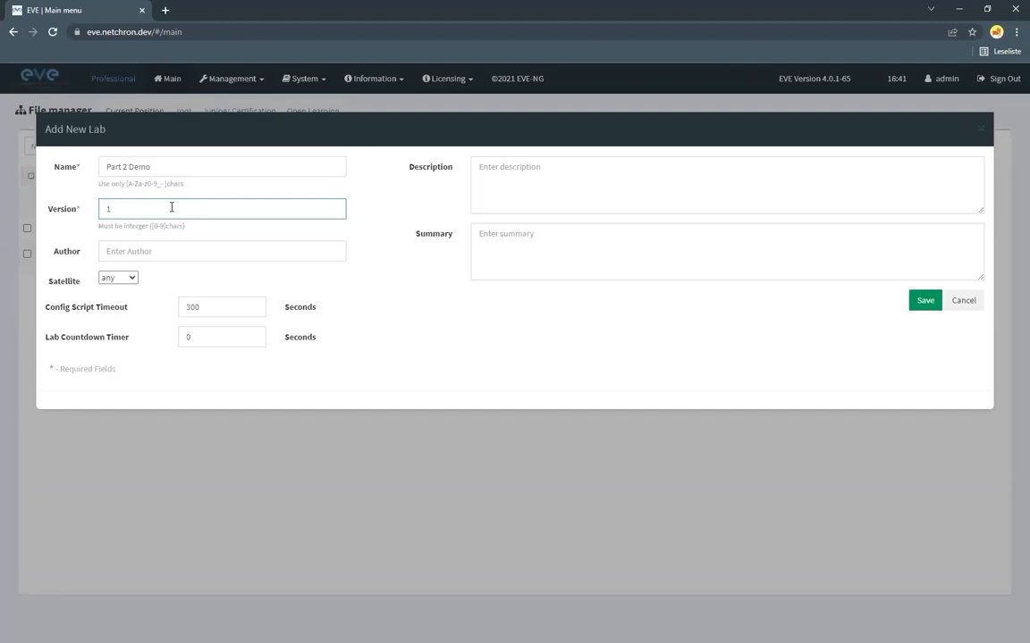
{"action": "key", "text": "Tab"}
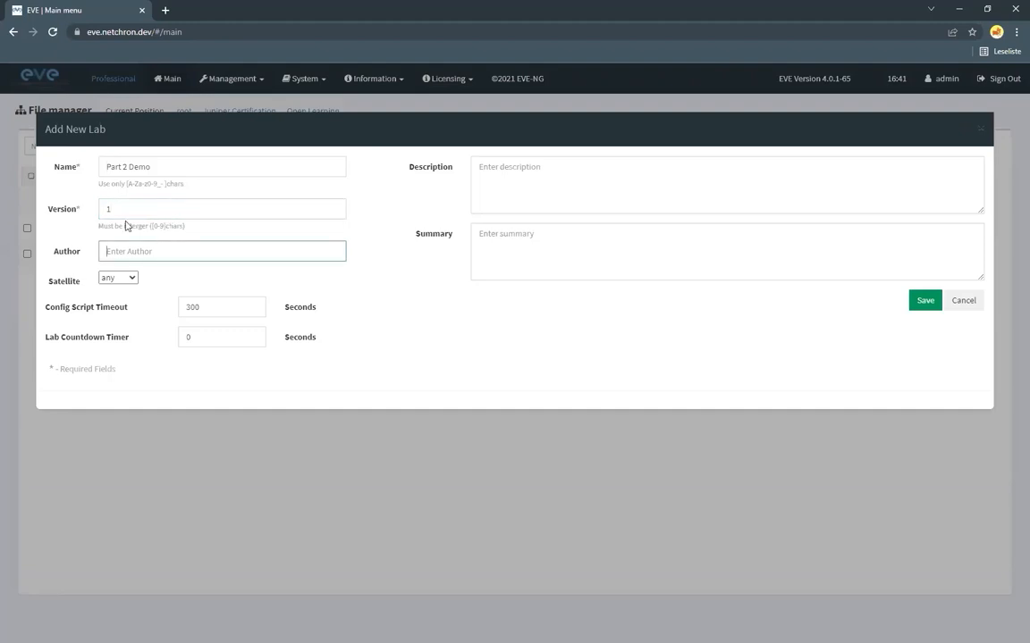
{"action": "left_click", "coordinate": [134, 280]}
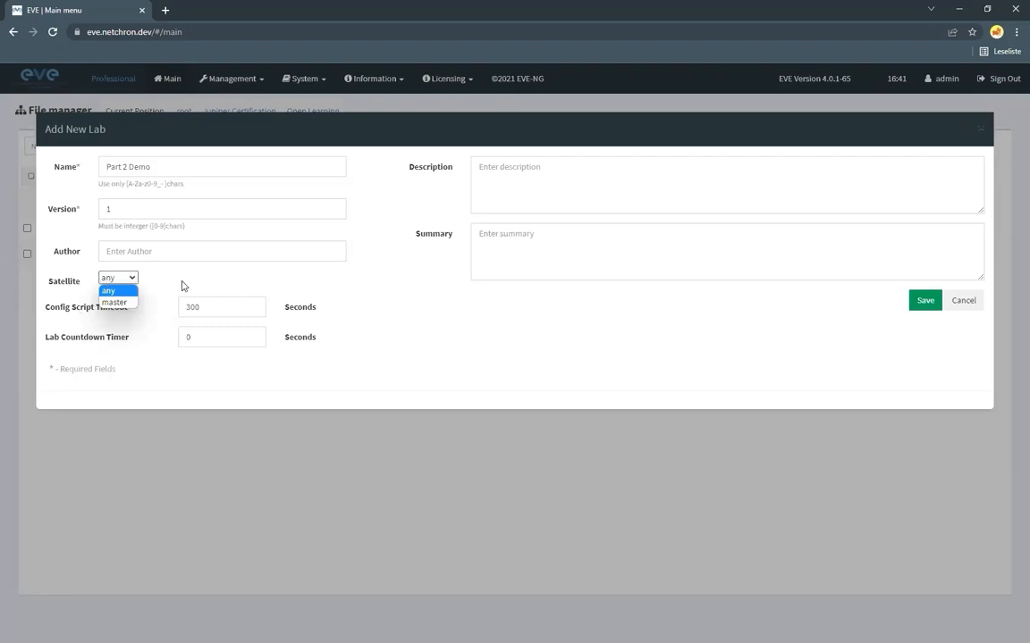
{"action": "left_click", "coordinate": [122, 291]}
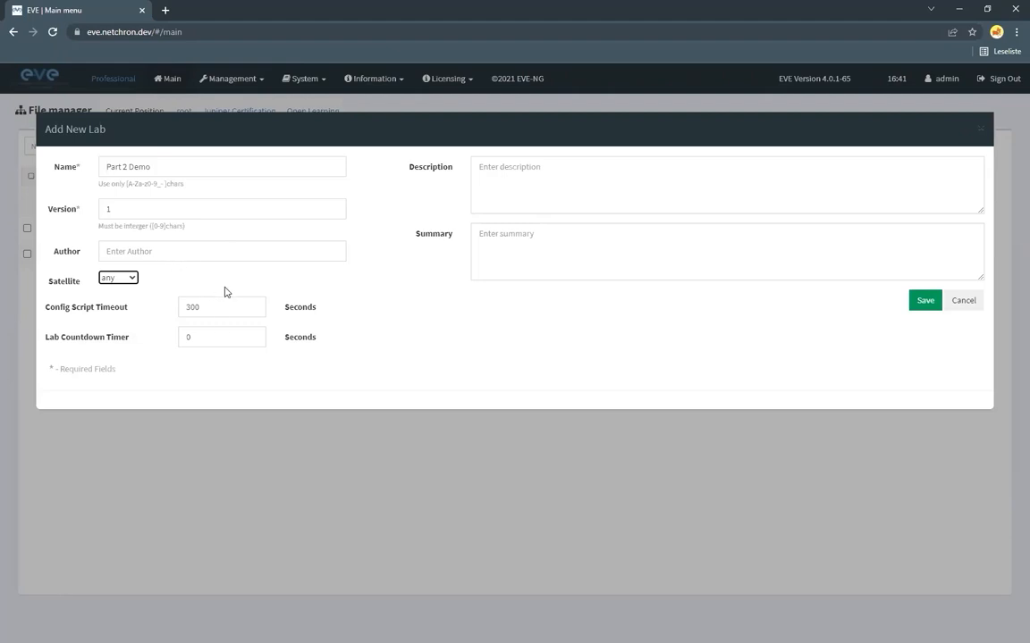
{"action": "left_click", "coordinate": [569, 175]}
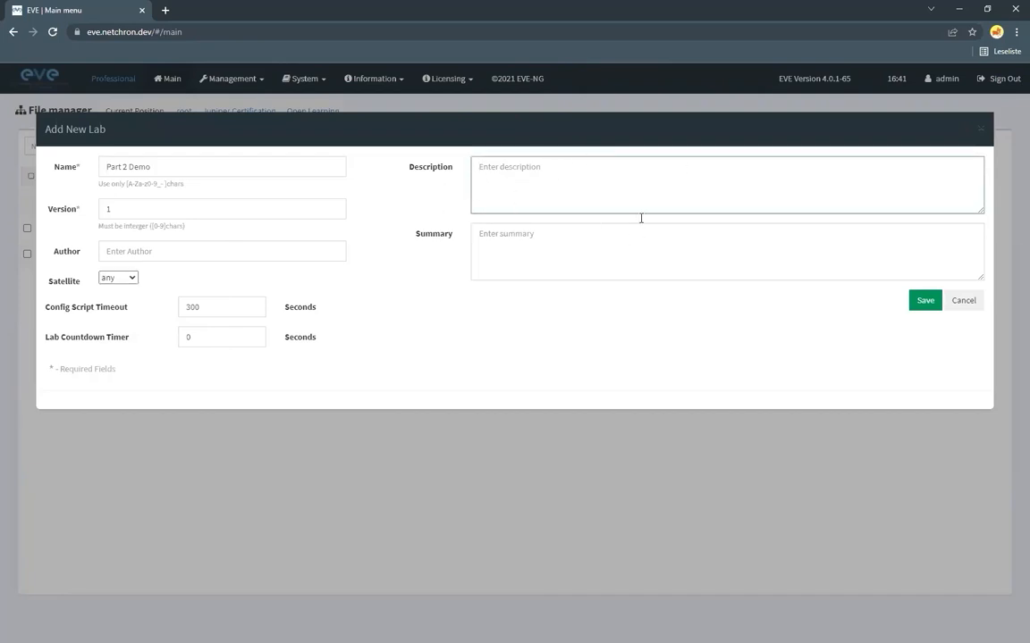
{"action": "type", "text": "Open Learning Part 2 EVE-NG"}
{"action": "left_click", "coordinate": [924, 301]}
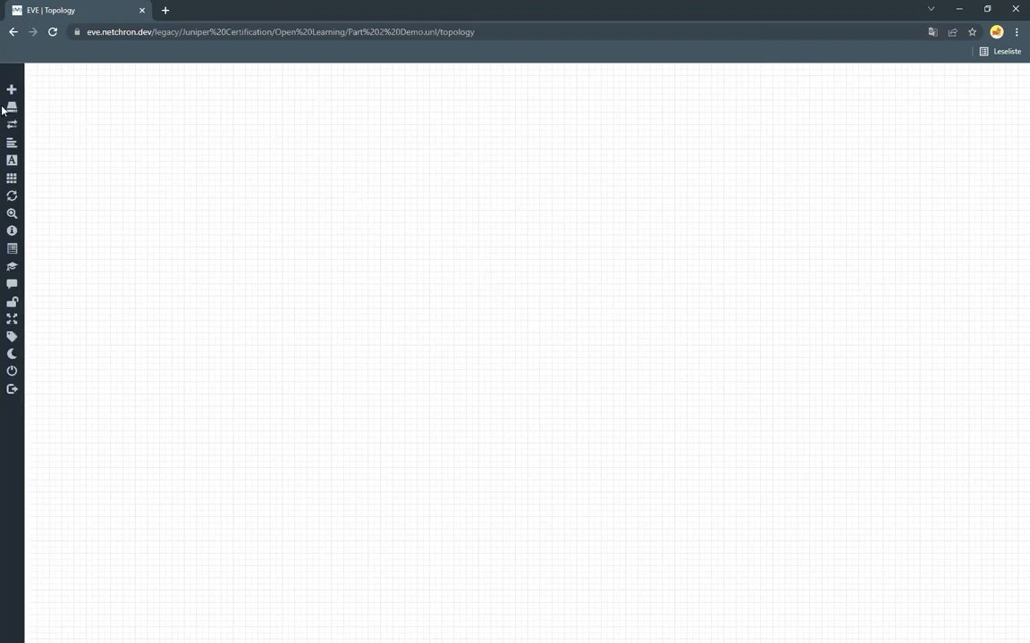
Step: Start adding a new node to the topology using the EVE-BETA :: Juniper vSRX3.0 template
{"action": "mouse_move", "coordinate": [98, 136]}
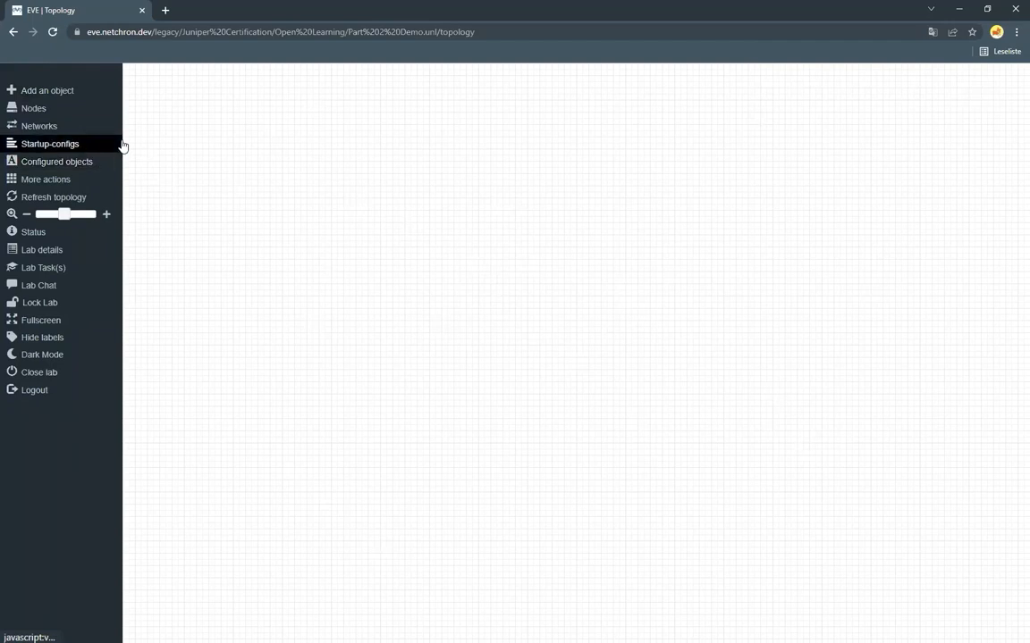
{"action": "left_click", "coordinate": [42, 91]}
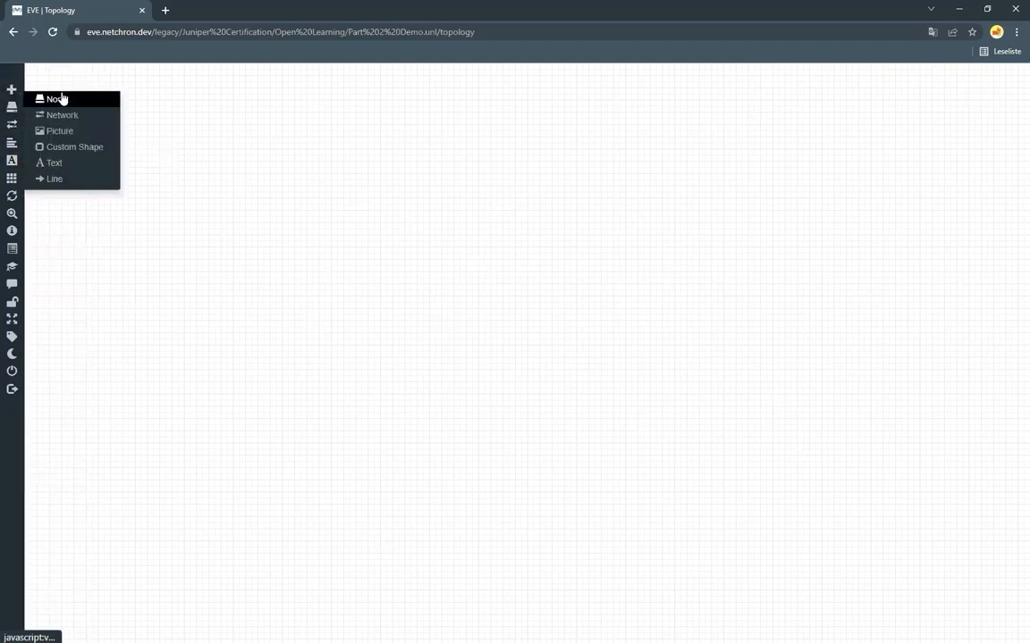
{"action": "left_click", "coordinate": [63, 105]}
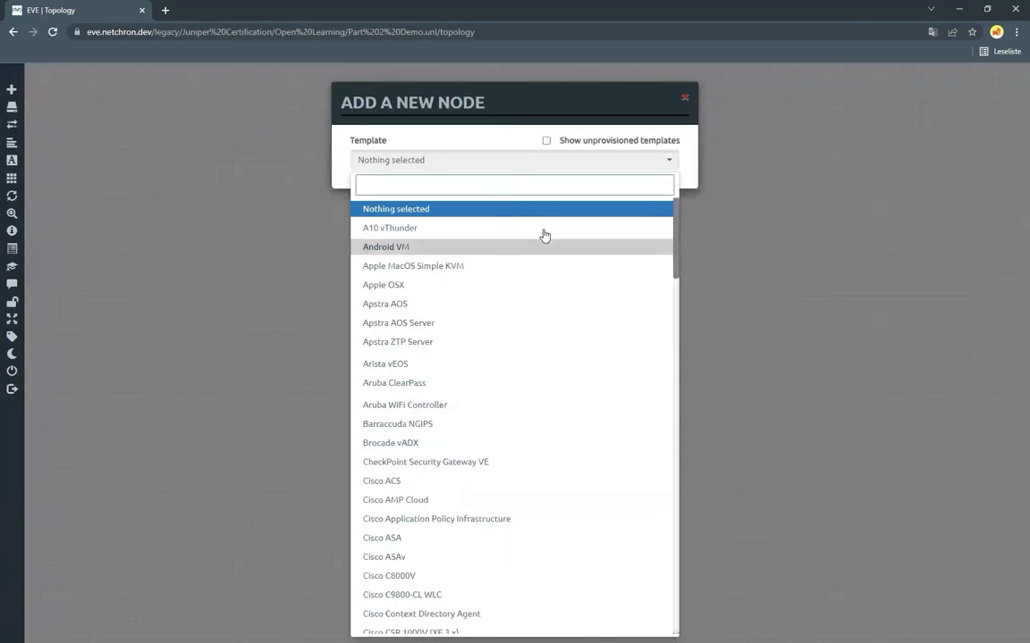
{"action": "left_click_drag", "start_coordinate": [675, 211], "coordinate": [503, 346]}
{"action": "scroll", "coordinate": [503, 346], "scroll_direction": "down", "scroll_amount": 5}
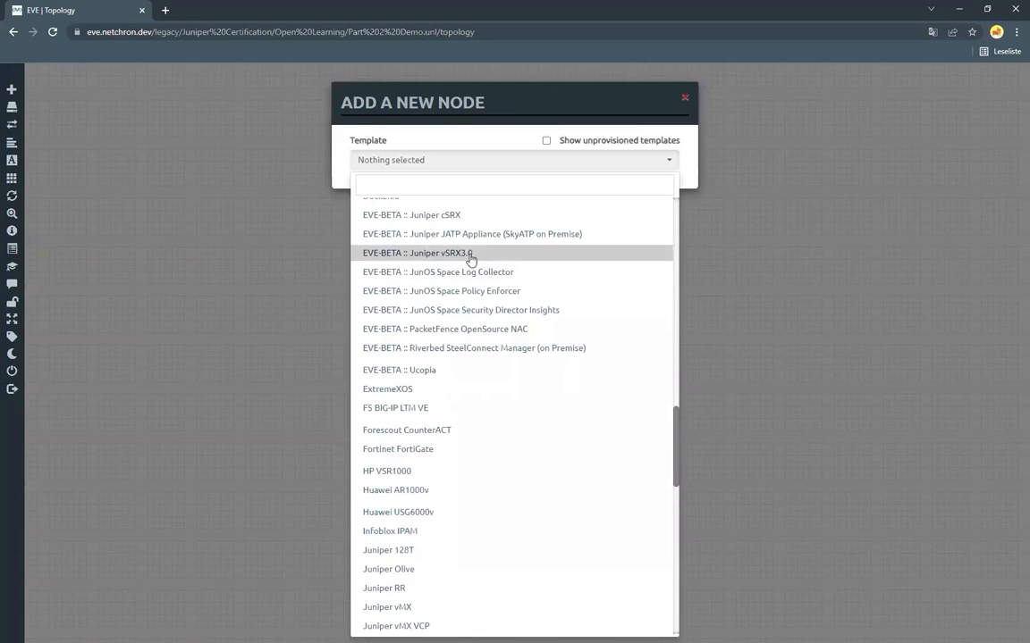
{"action": "scroll", "coordinate": [500, 415], "scroll_direction": "down", "scroll_amount": 4}
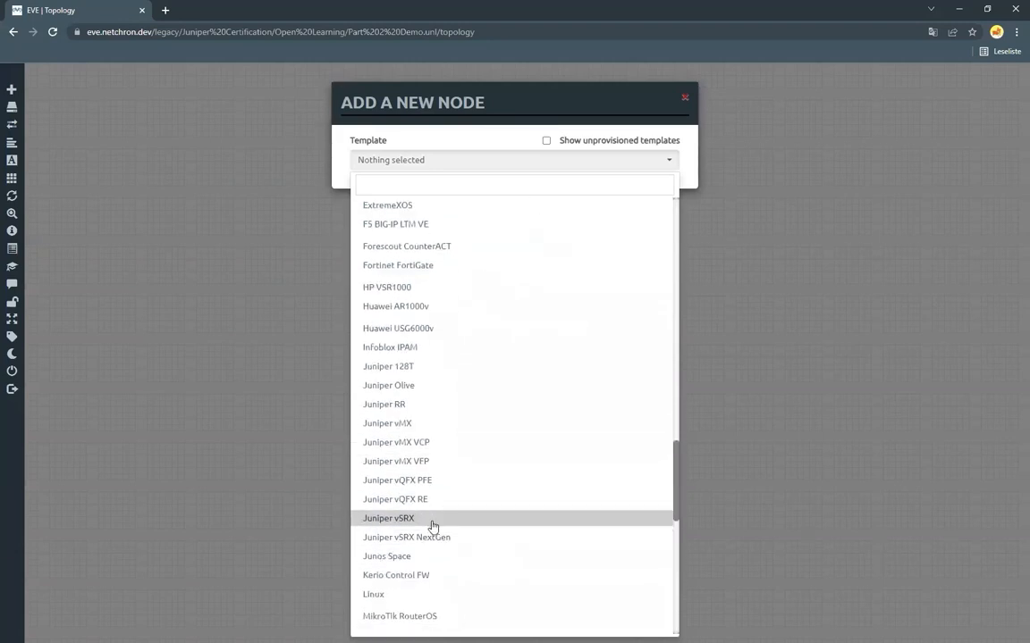
{"action": "scroll", "coordinate": [431, 541], "scroll_direction": "up", "scroll_amount": 1}
{"action": "scroll", "coordinate": [432, 541], "scroll_direction": "up", "scroll_amount": 3}
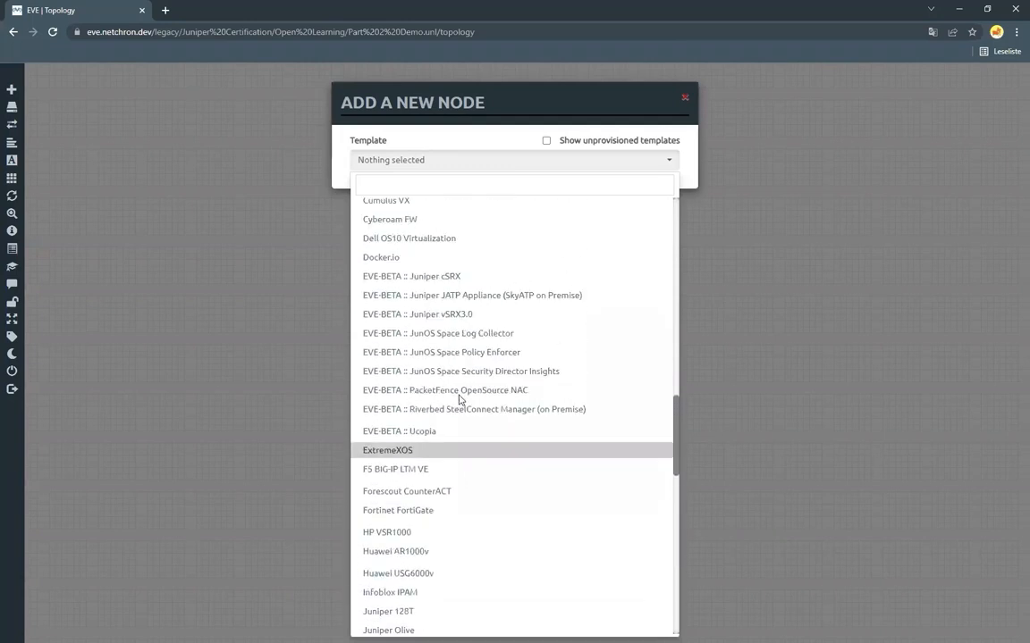
{"action": "left_click", "coordinate": [443, 317]}
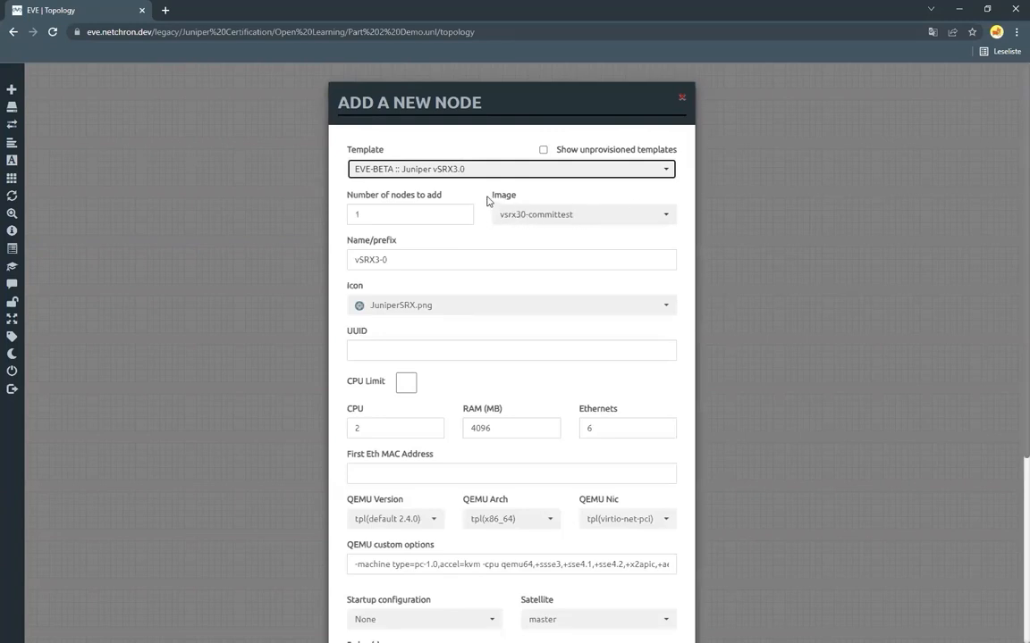
Step: Examine the images available for the vSRX3.0 node, keeping vsrx30-committest selected
{"action": "left_click", "coordinate": [525, 222]}
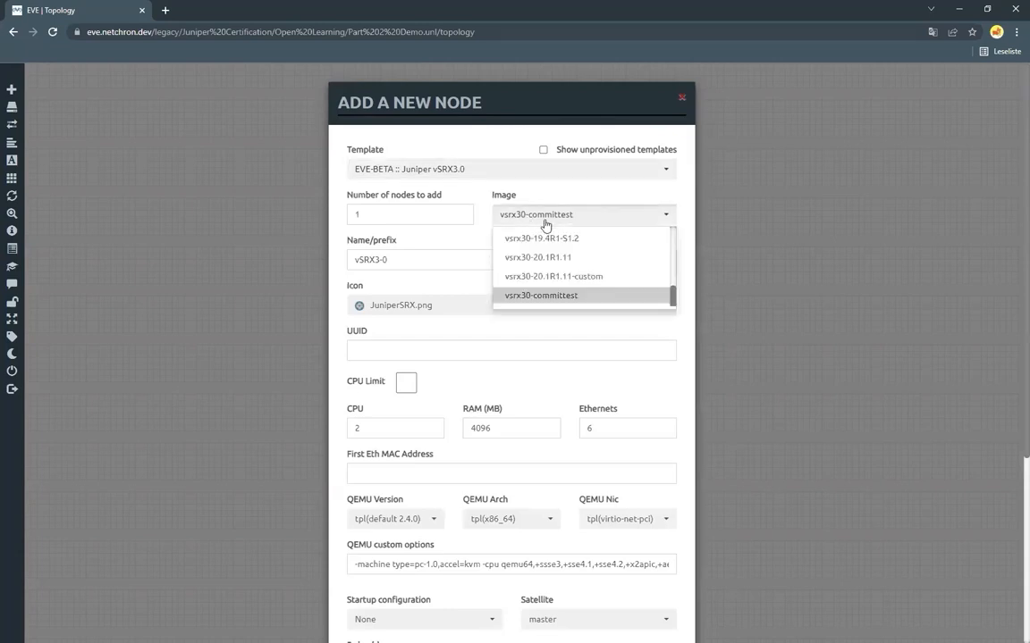
{"action": "left_click", "coordinate": [563, 295]}
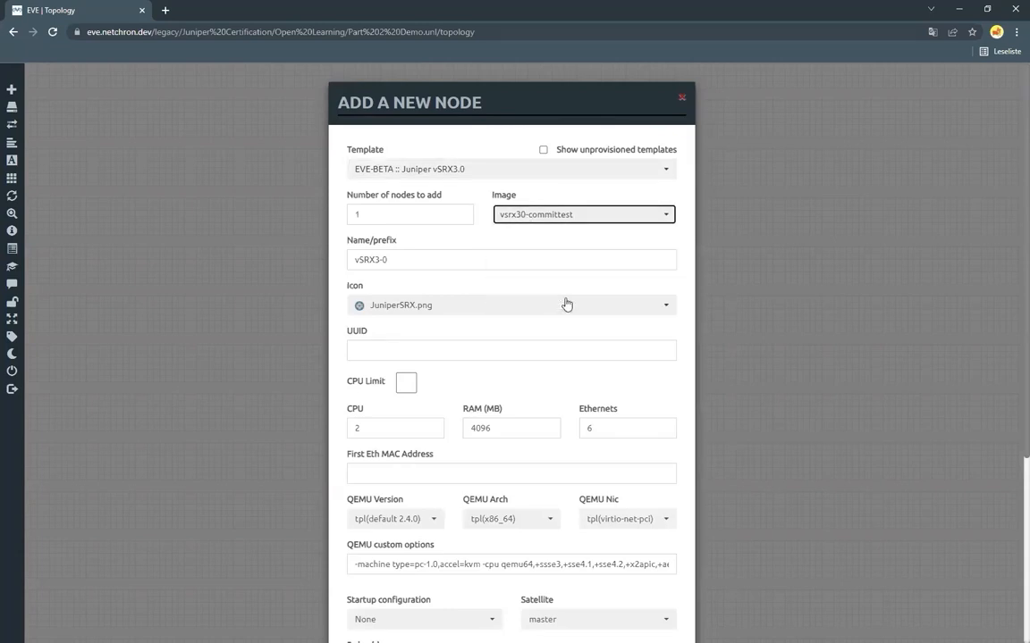
{"action": "left_click", "coordinate": [673, 219]}
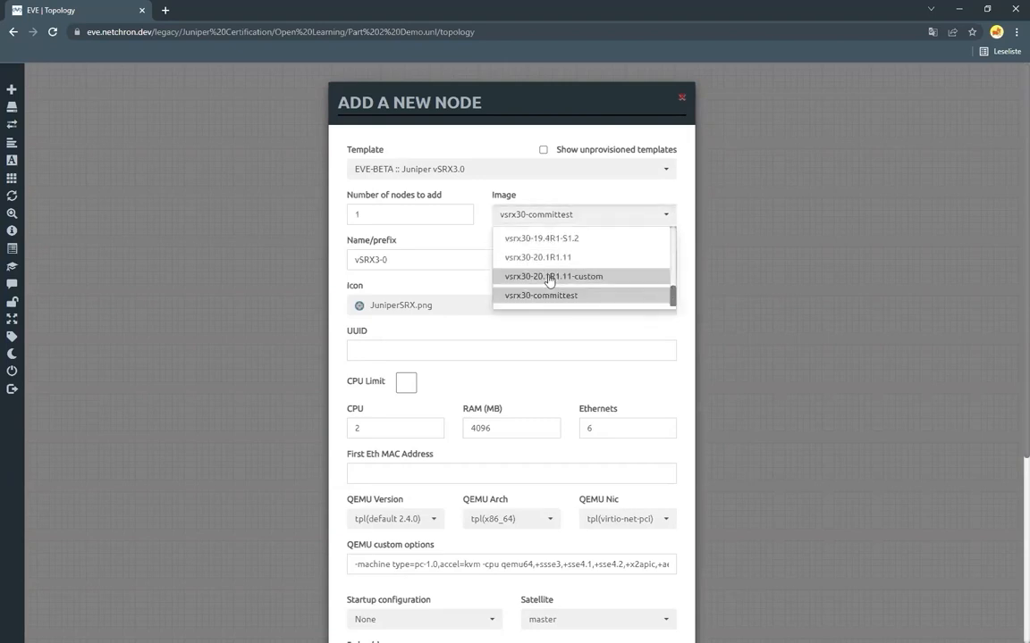
{"action": "scroll", "coordinate": [563, 254], "scroll_direction": "up", "scroll_amount": 1}
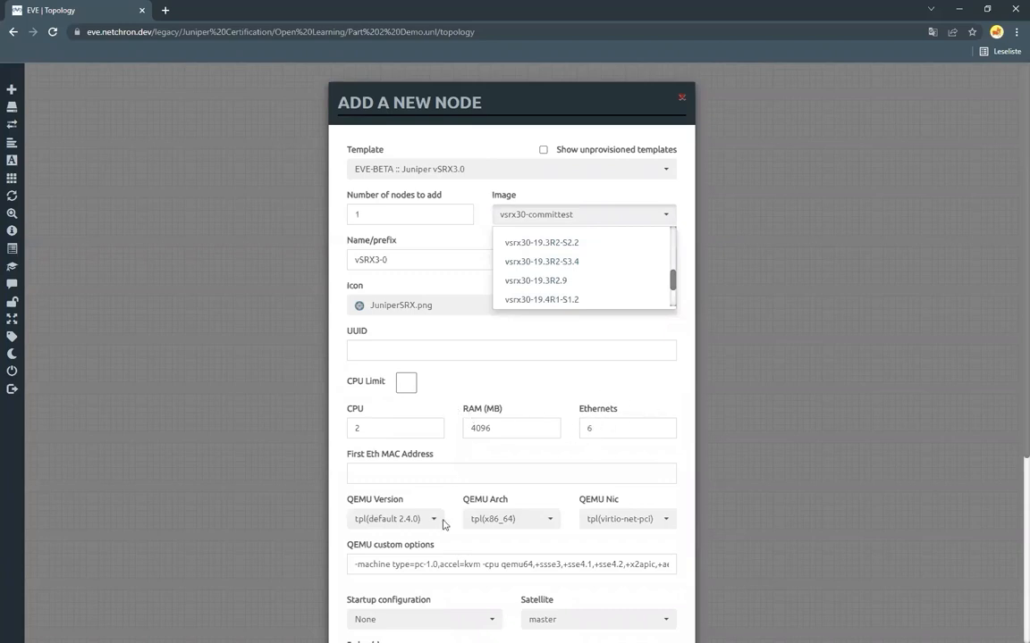
{"action": "left_click", "coordinate": [617, 336]}
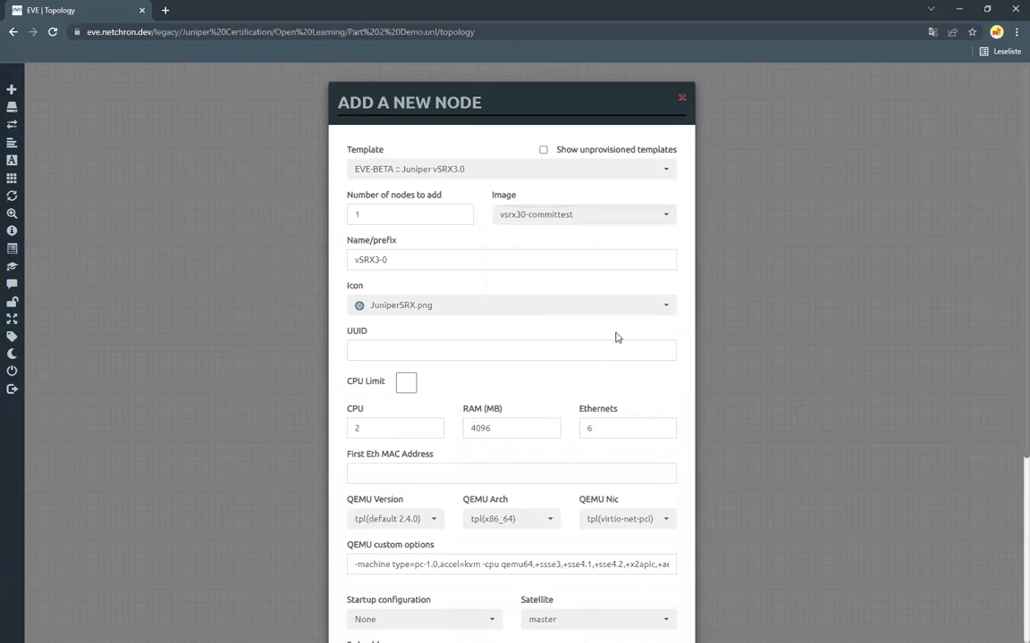
Step: Browse the available node icons, keeping JuniperSRX.png
{"action": "left_click", "coordinate": [439, 310]}
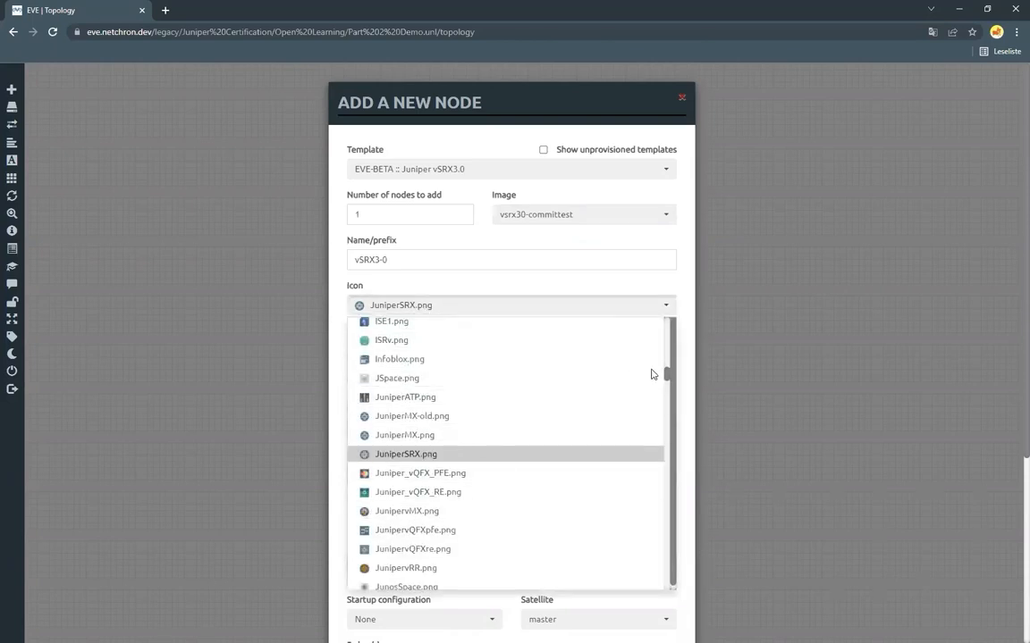
{"action": "left_click_drag", "start_coordinate": [666, 374], "coordinate": [691, 473]}
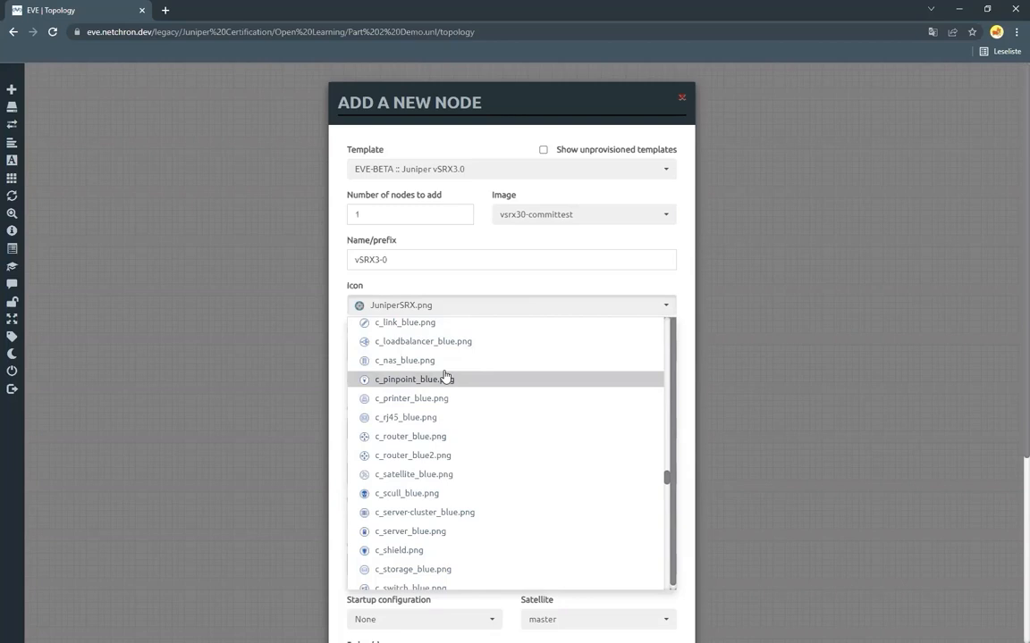
{"action": "left_click", "coordinate": [489, 307]}
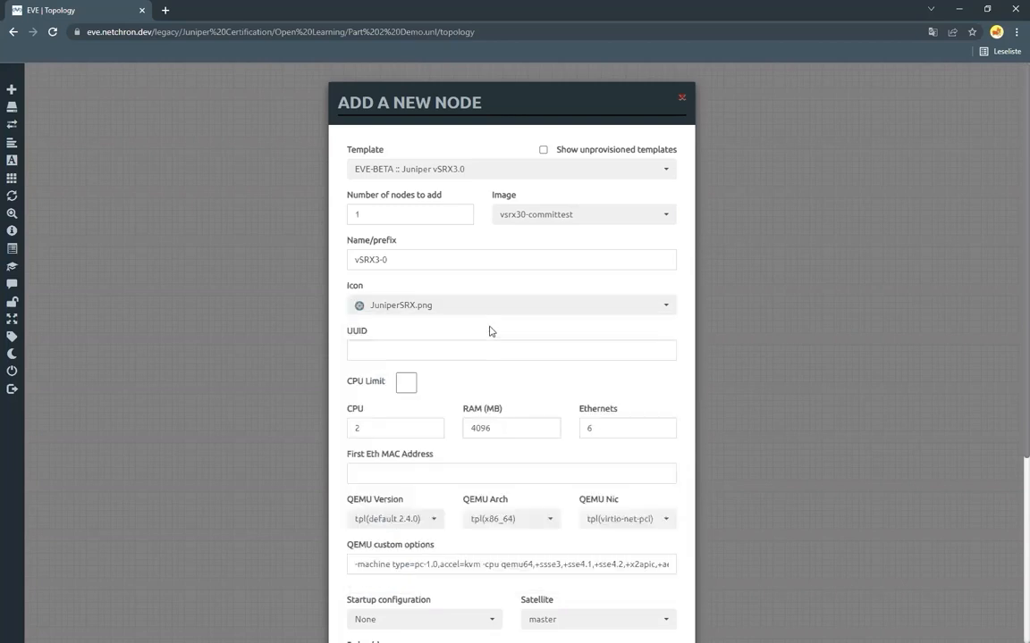
Step: Review the new node's CPU, RAM and Ethernet interface settings
{"action": "scroll", "coordinate": [496, 331], "scroll_direction": "down", "scroll_amount": 2}
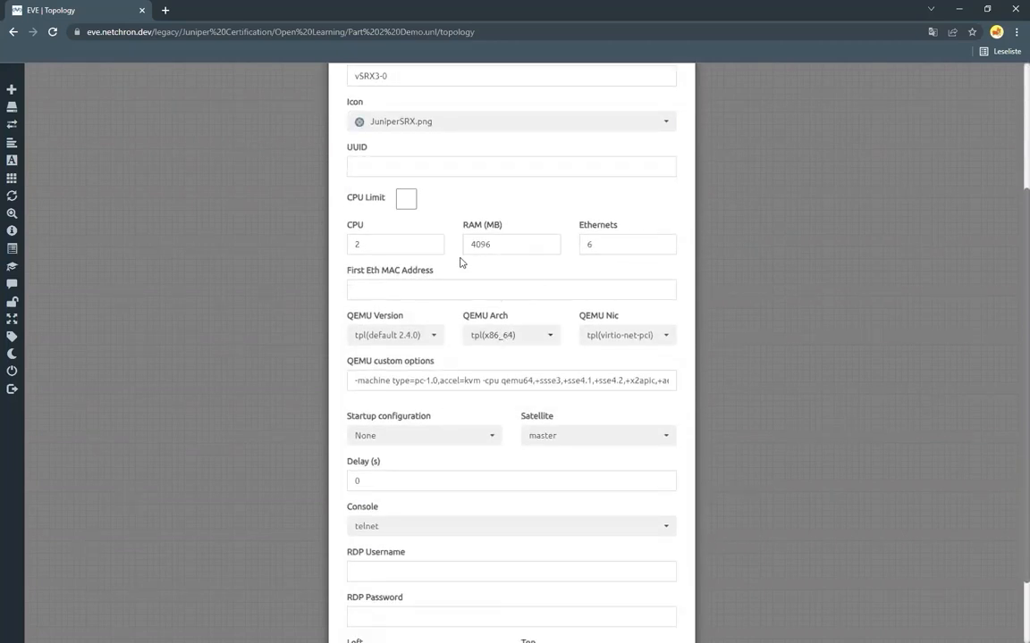
{"action": "scroll", "coordinate": [461, 262], "scroll_direction": "up", "scroll_amount": 2}
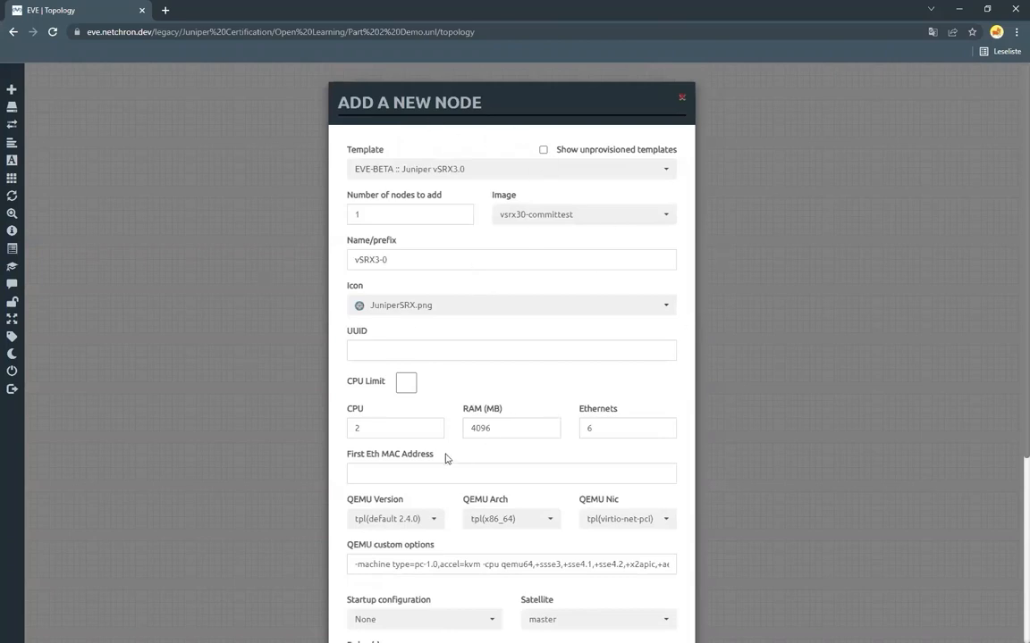
{"action": "left_click", "coordinate": [365, 427]}
{"action": "left_click", "coordinate": [503, 430]}
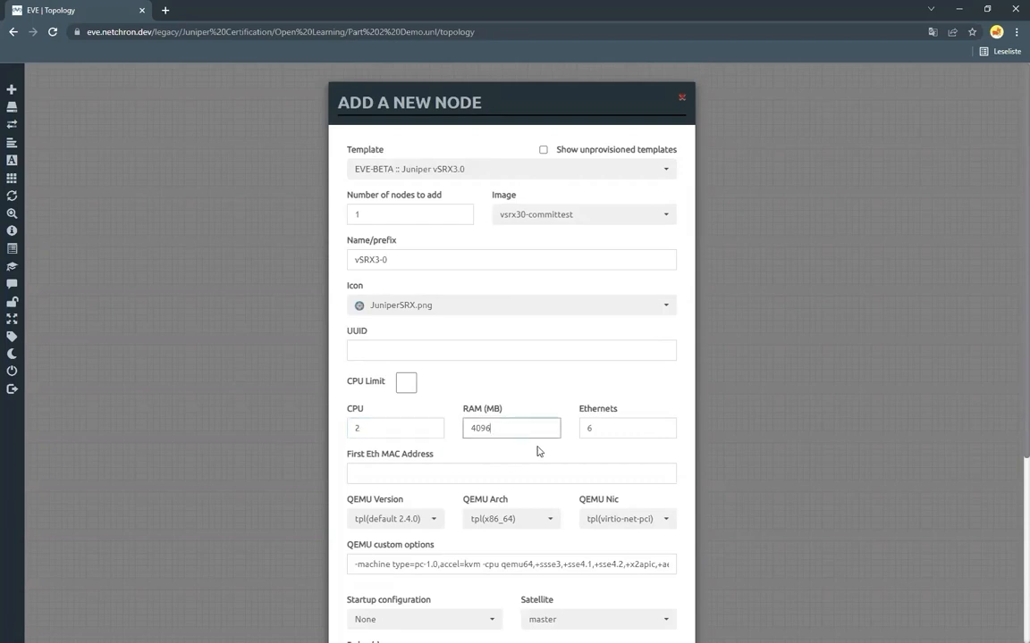
{"action": "left_click", "coordinate": [631, 425]}
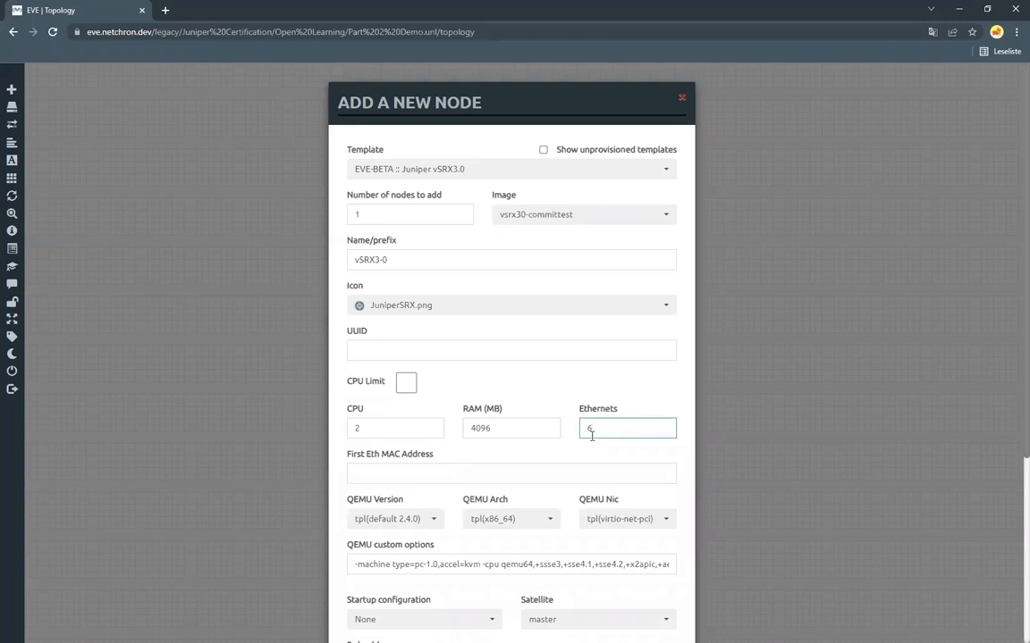
Step: Examine the selectable QEMU versions for the node, keeping tpl(default 2.4.0)
{"action": "scroll", "coordinate": [591, 436], "scroll_direction": "down", "scroll_amount": 2}
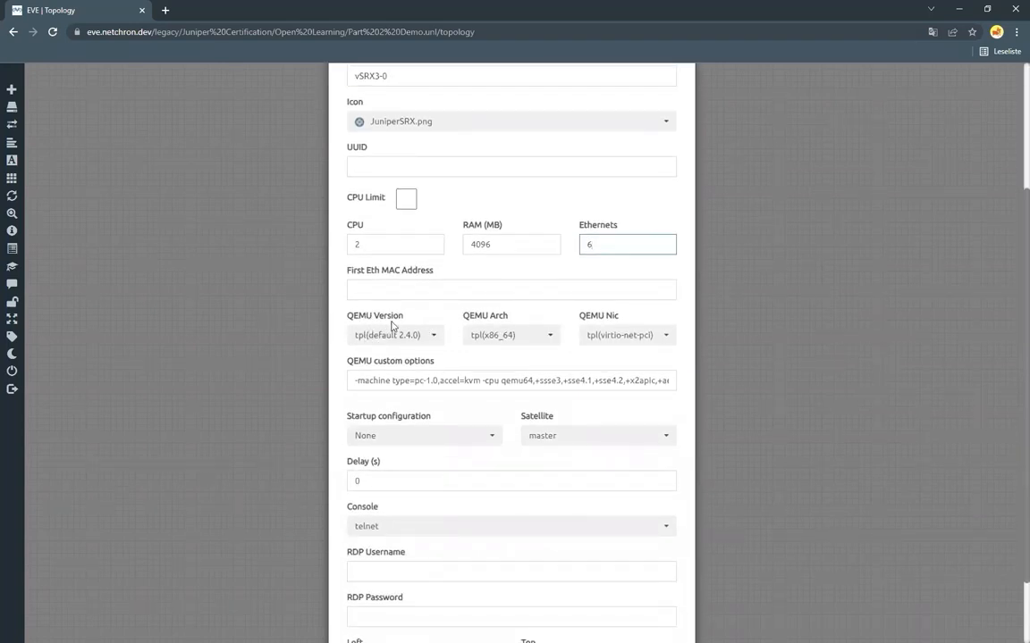
{"action": "left_click", "coordinate": [426, 337]}
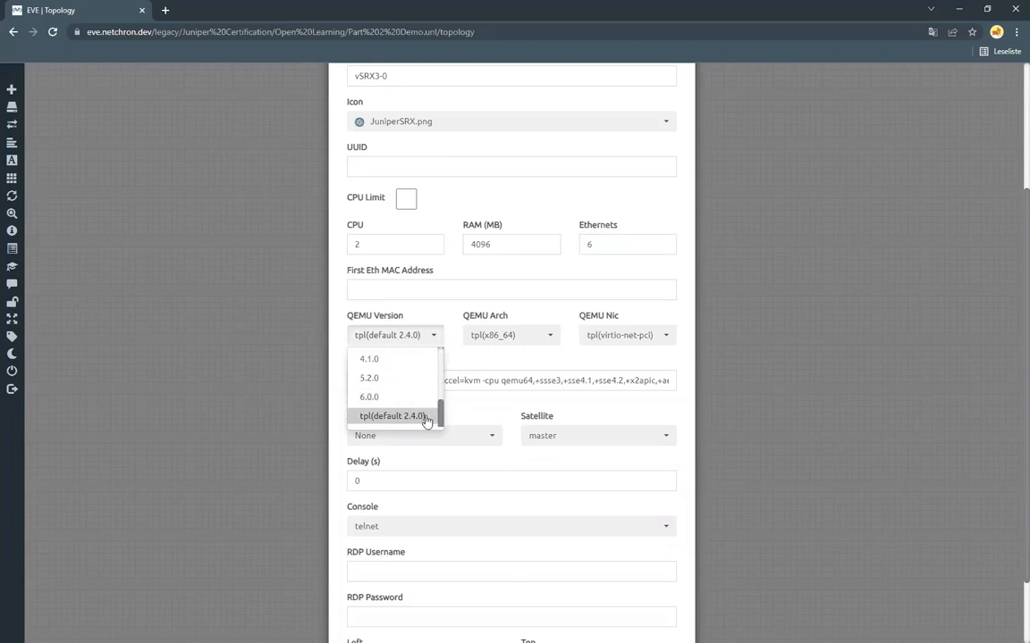
{"action": "scroll", "coordinate": [414, 393], "scroll_direction": "up", "scroll_amount": 3}
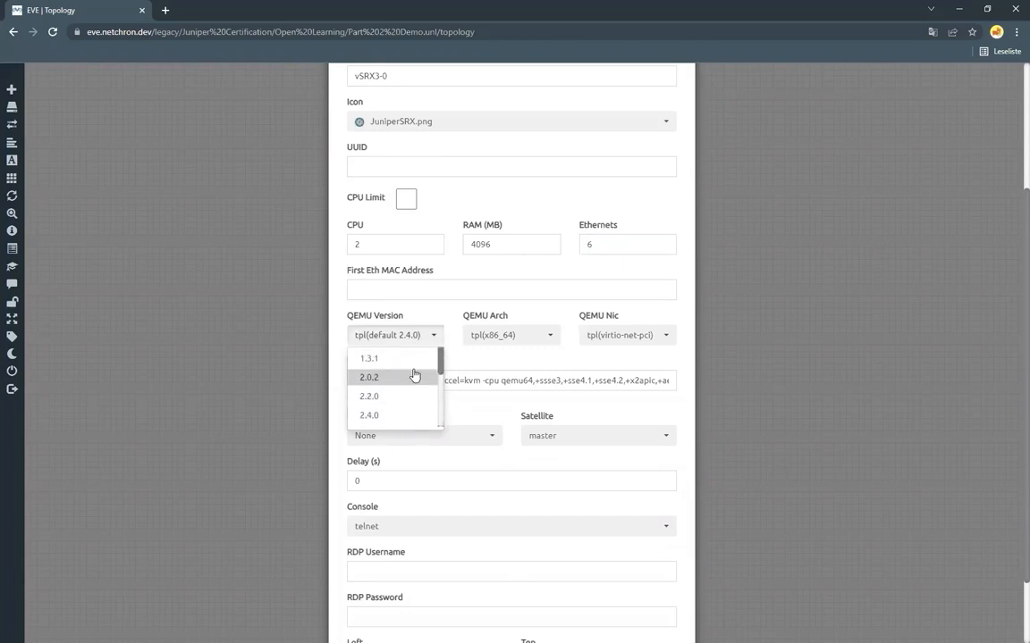
{"action": "scroll", "coordinate": [414, 376], "scroll_direction": "down", "scroll_amount": 3}
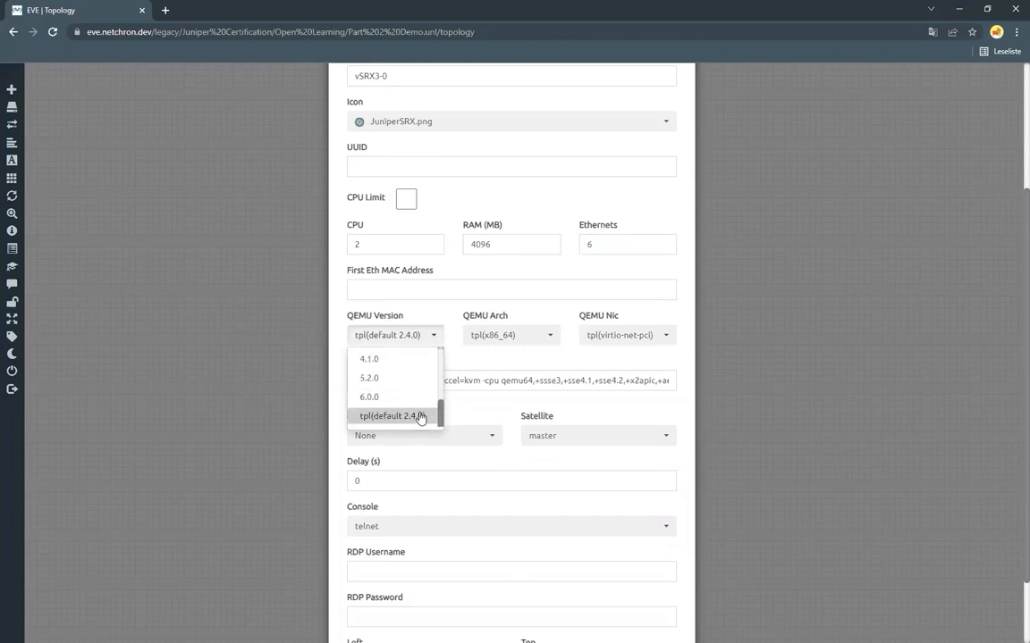
{"action": "left_click", "coordinate": [420, 417]}
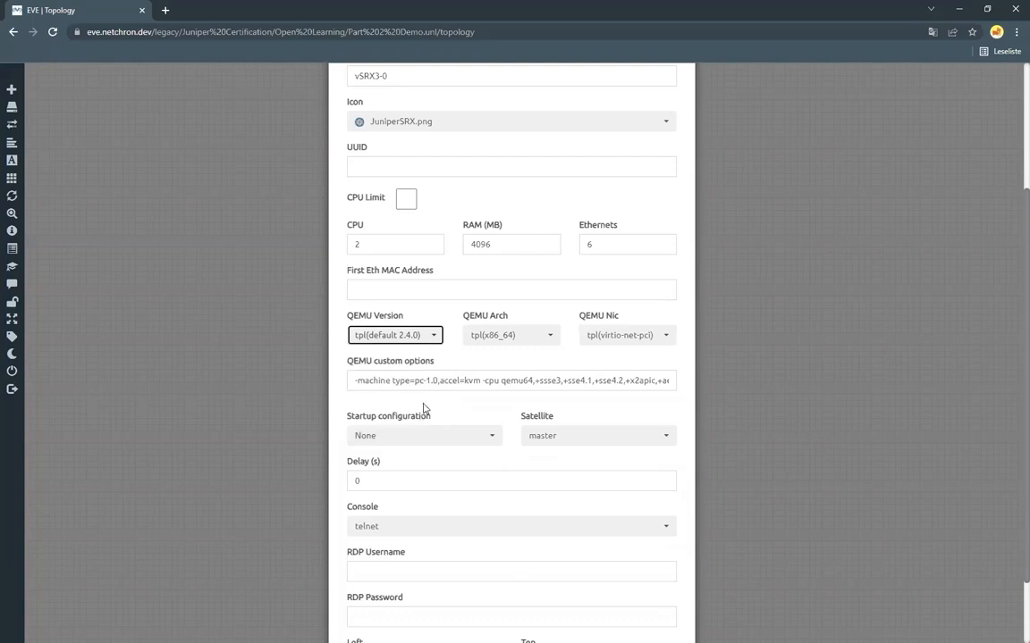
{"action": "left_click", "coordinate": [463, 326]}
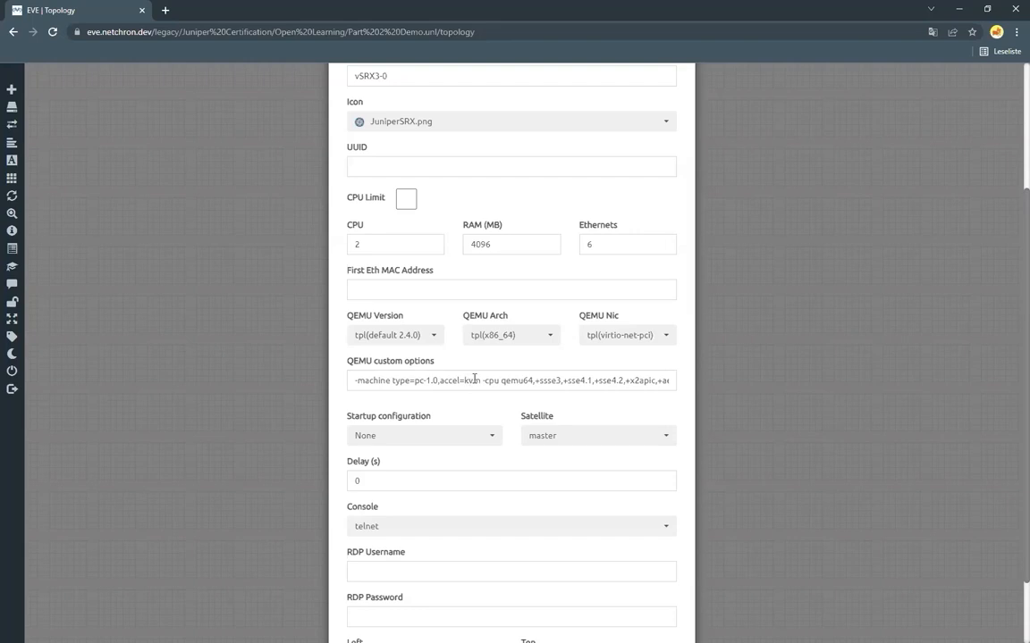
Step: Review the node's Satellite options, keeping master, and save the new vSRX node to the topology
{"action": "scroll", "coordinate": [646, 348], "scroll_direction": "down", "scroll_amount": 2}
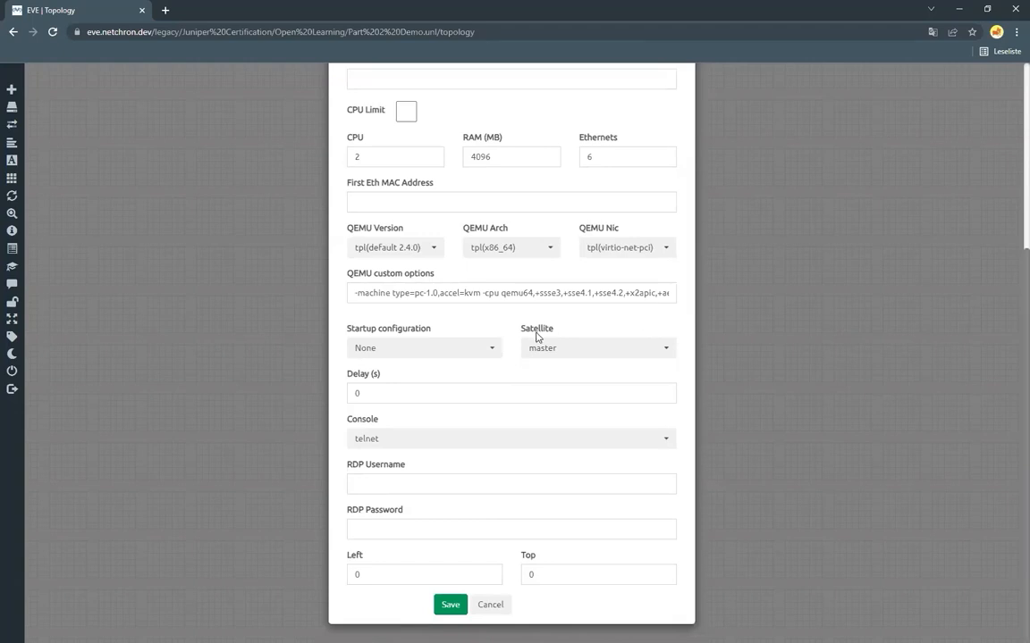
{"action": "left_click", "coordinate": [577, 348]}
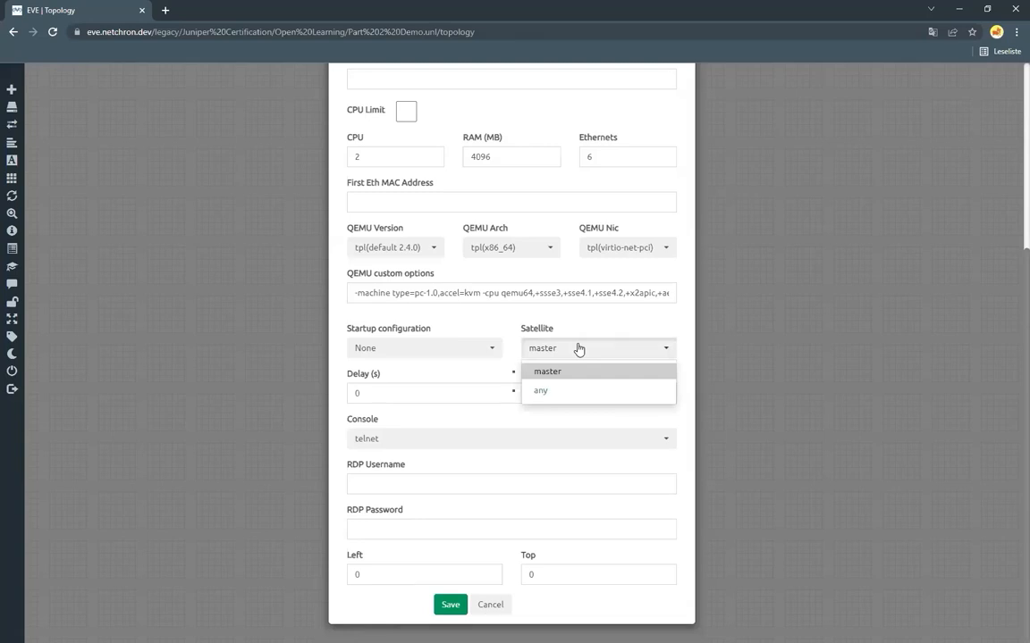
{"action": "left_click", "coordinate": [483, 420]}
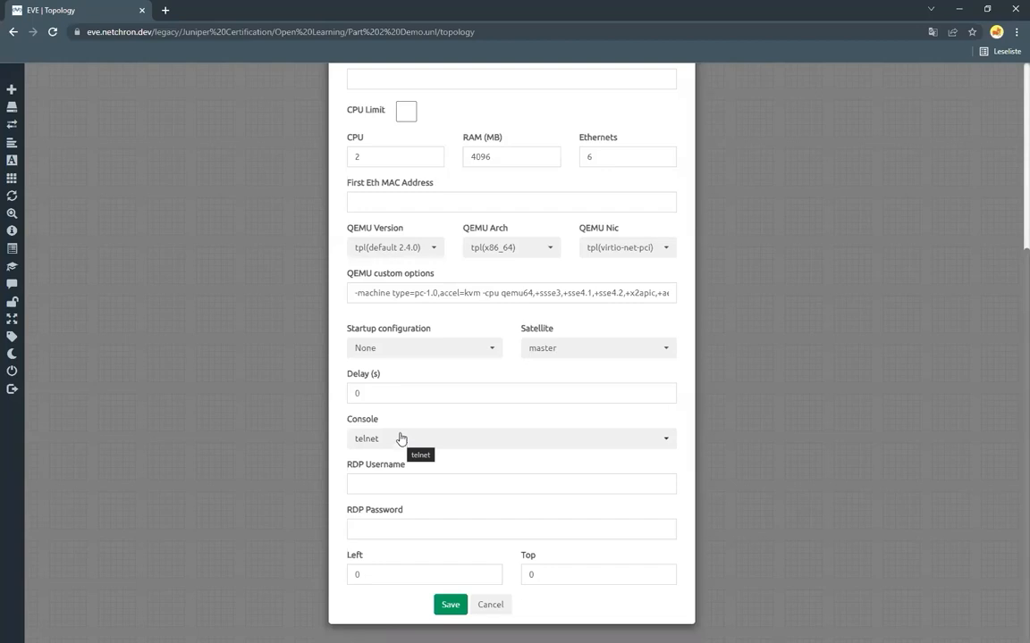
{"action": "left_click", "coordinate": [449, 606]}
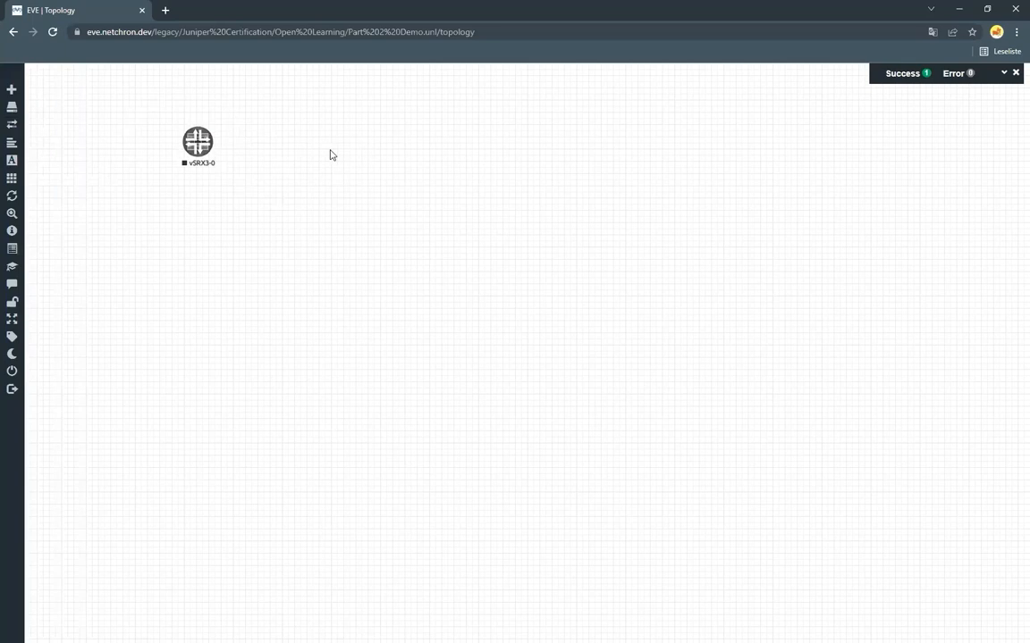
Step: Start the vSRX3-0 node, open its console, and move the console window clear of the node
{"action": "left_click", "coordinate": [201, 145]}
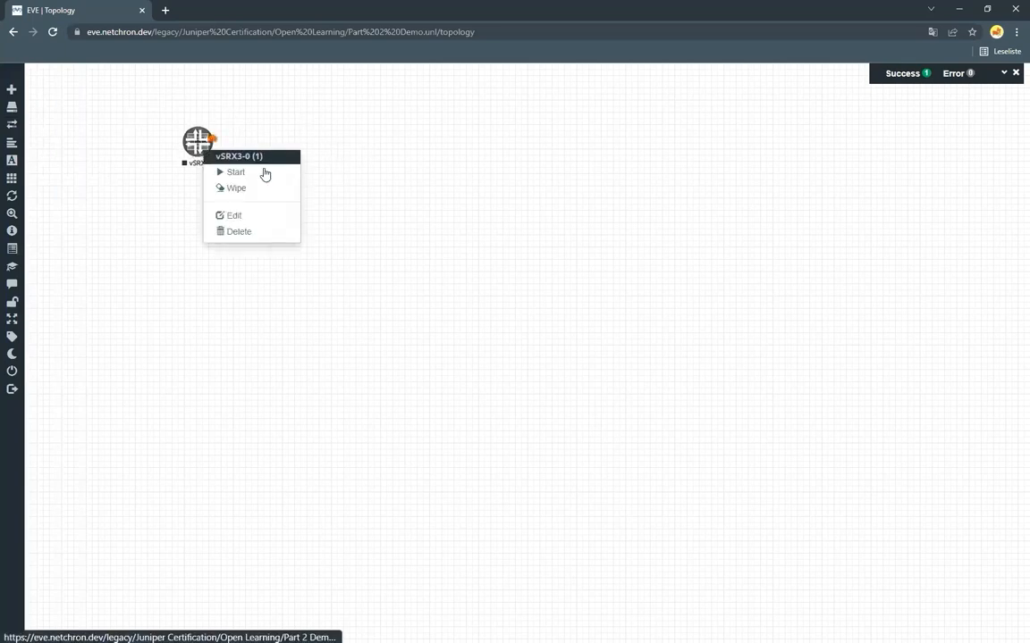
{"action": "left_click", "coordinate": [235, 172]}
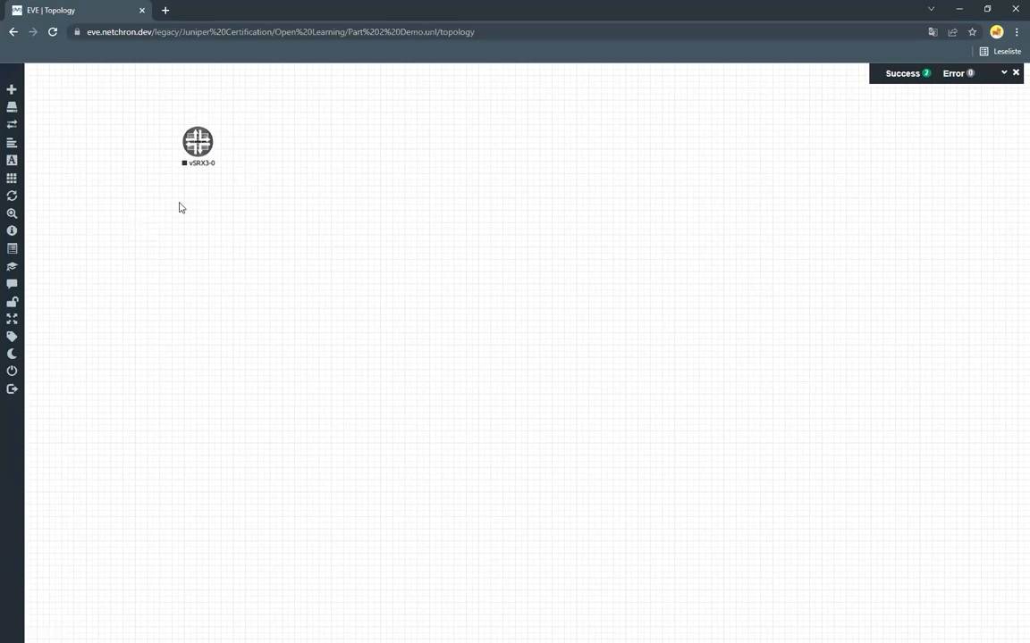
{"action": "left_click", "coordinate": [191, 138]}
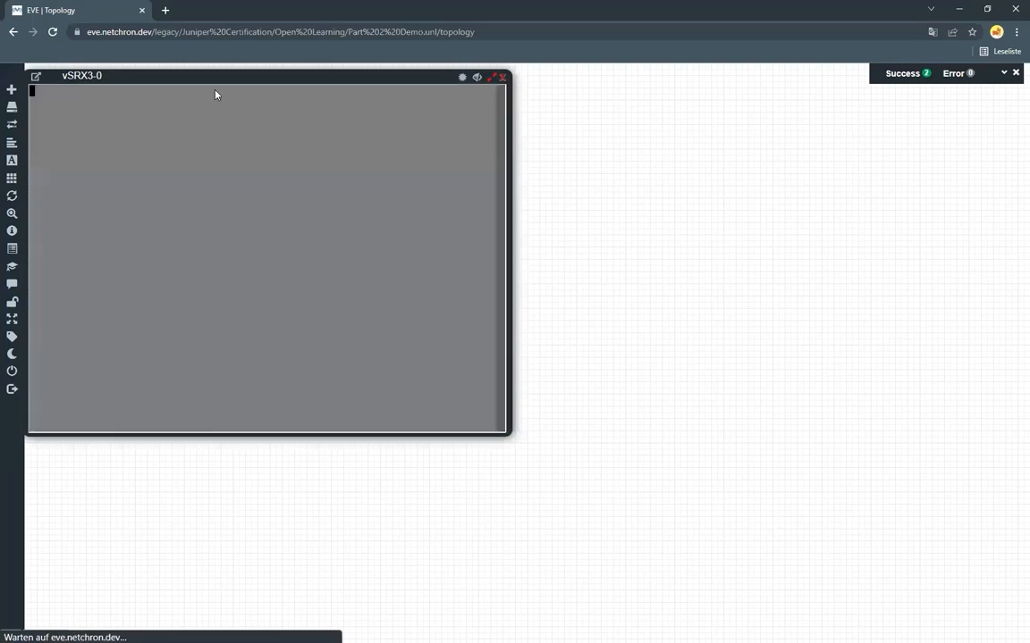
{"action": "left_click", "coordinate": [170, 113]}
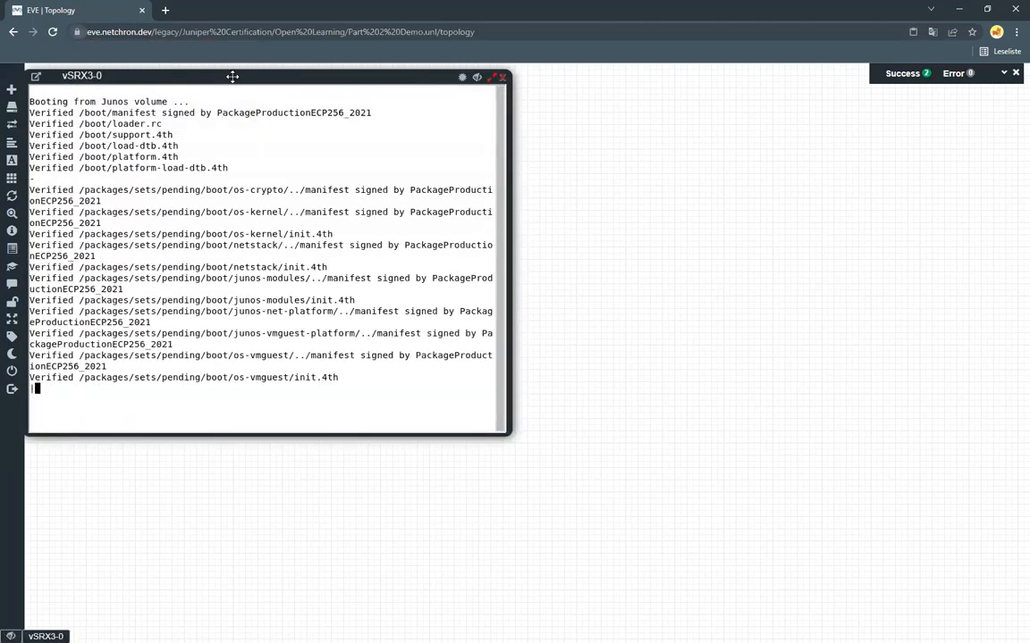
{"action": "left_click_drag", "start_coordinate": [232, 76], "coordinate": [494, 106]}
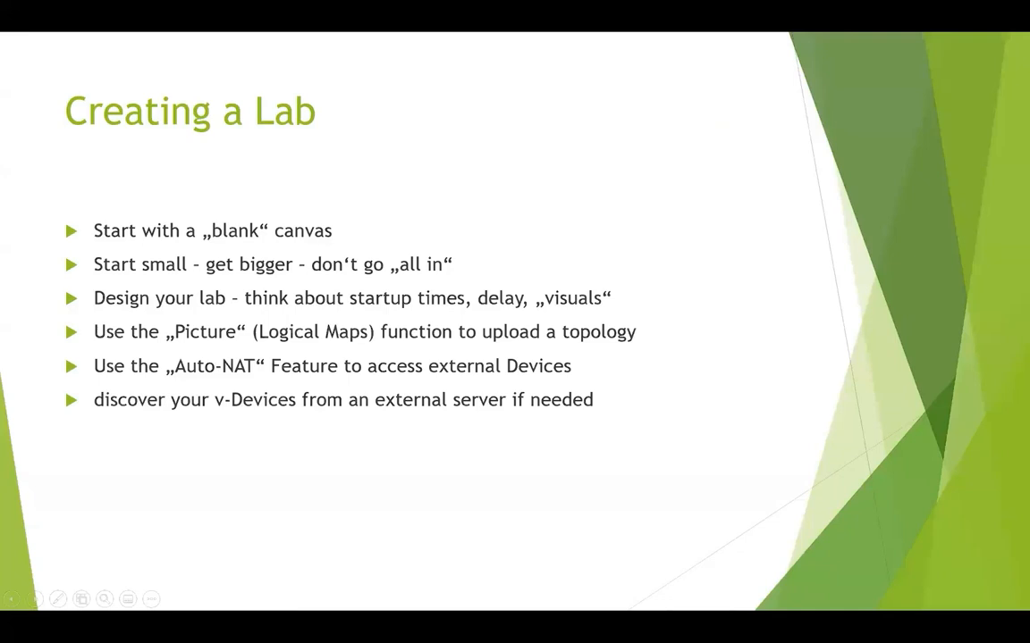
{"action": "left_click", "coordinate": [705, 345]}
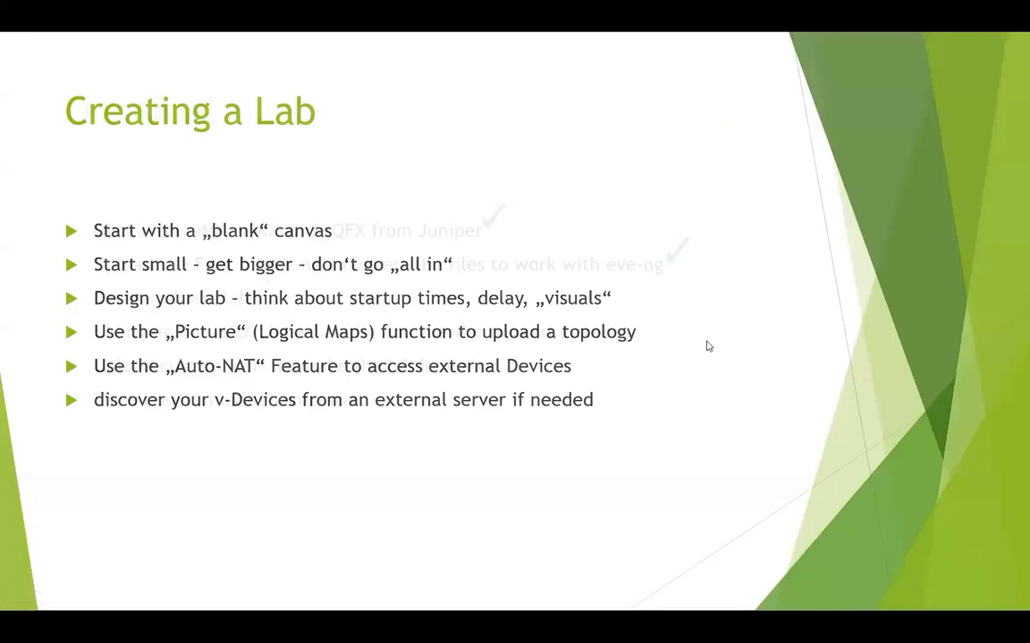
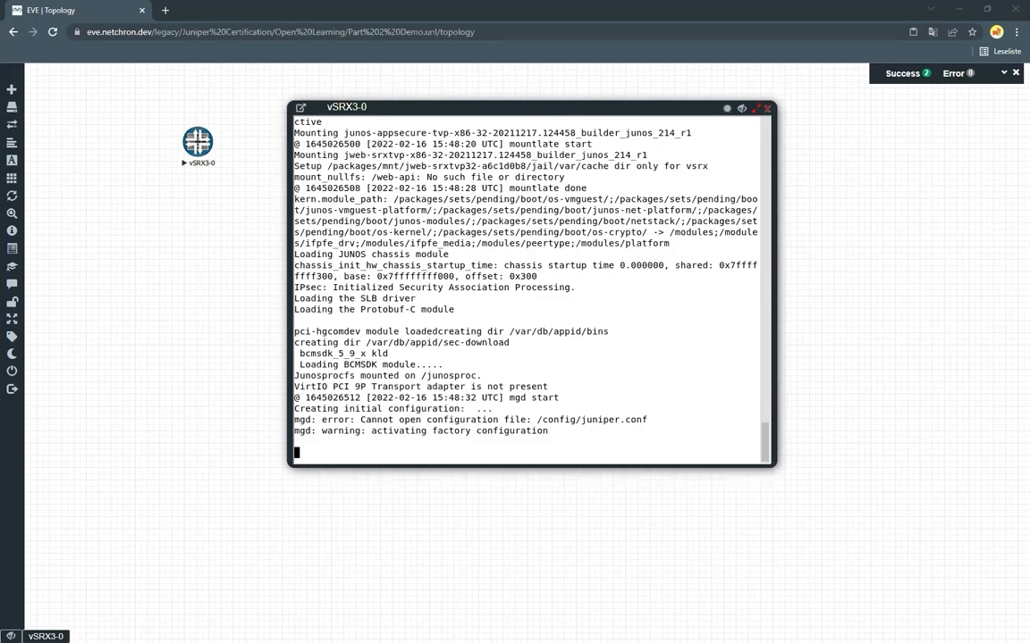
Step: Log in to the vSRX3-0 console as root and start the Junos command line with cli
{"action": "key", "text": "Return"}
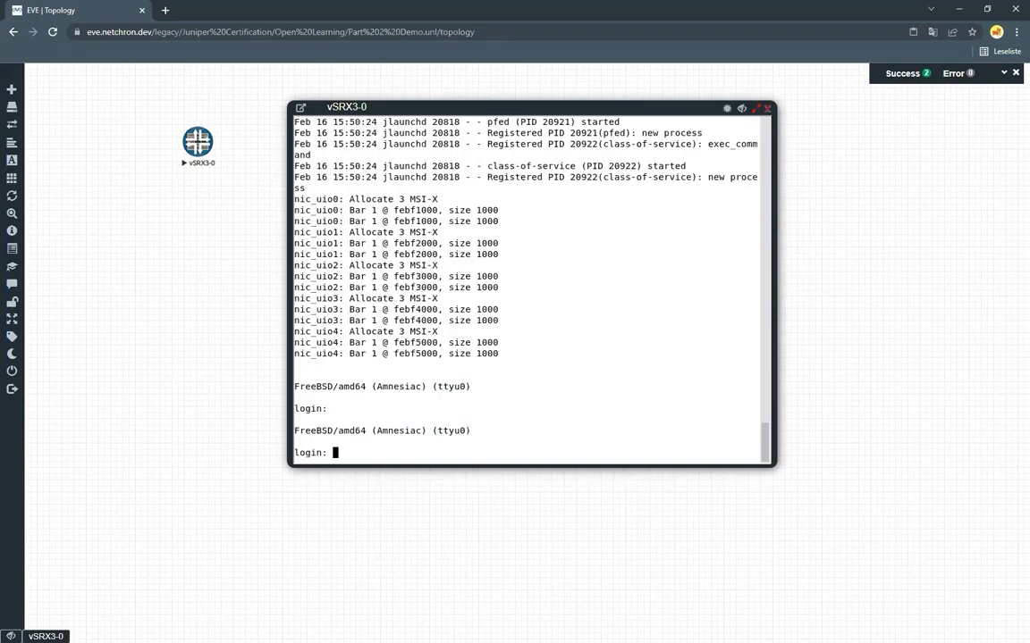
{"action": "type", "text": "root"}
{"action": "key", "text": "Return"}
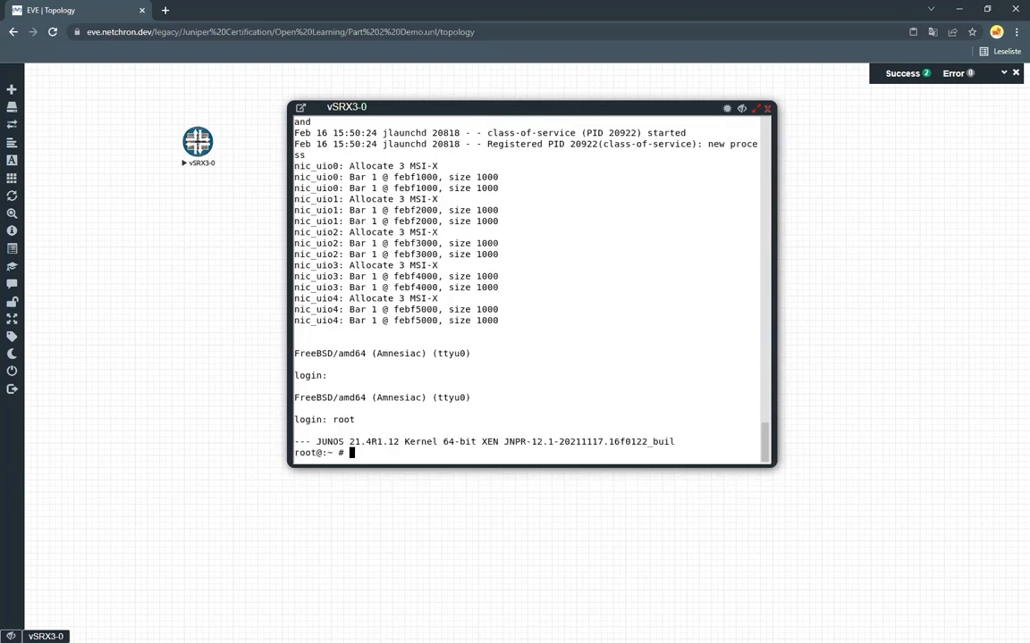
{"action": "key", "text": "Return"}
{"action": "key", "text": "Return"}
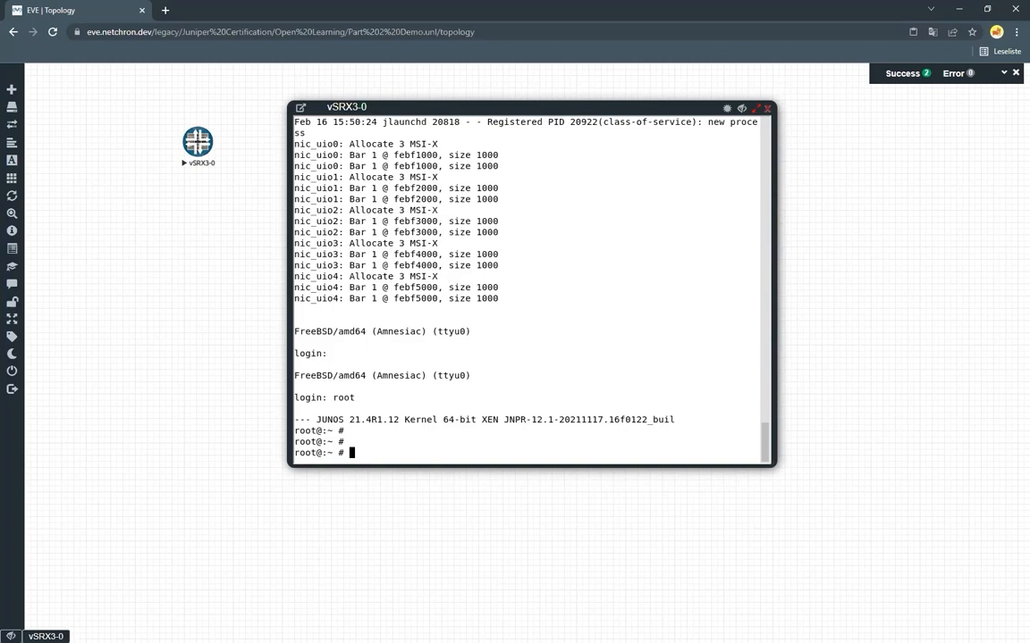
{"action": "type", "text": "cli"}
{"action": "key", "text": "Return"}
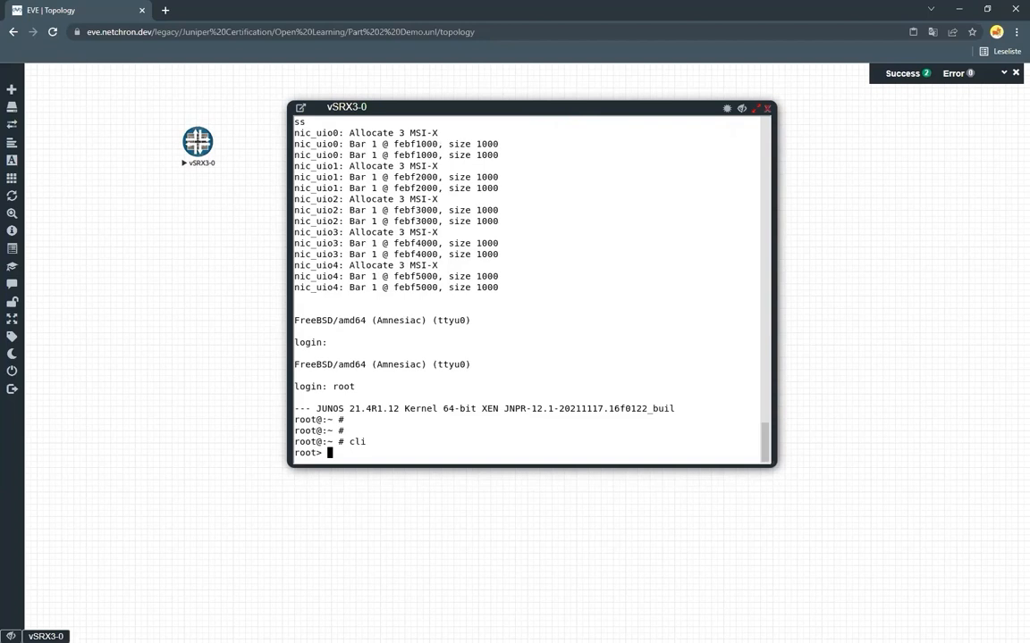
{"action": "key", "text": "Return"}
{"action": "key", "text": "Return"}
{"action": "key", "text": "Return"}
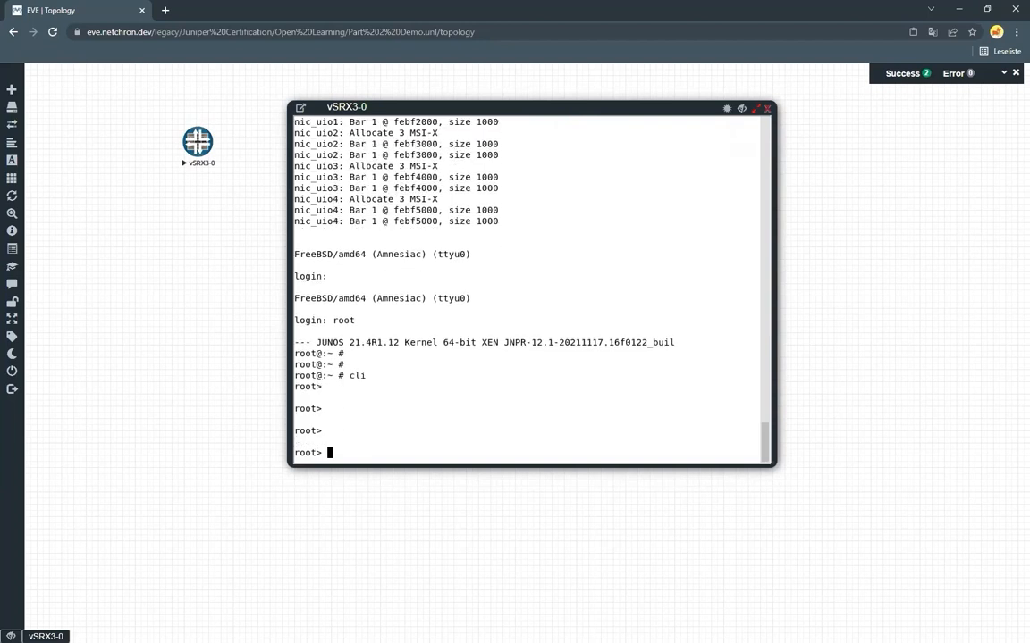
Step: Display the full Junos version information with show version and examine the release number
{"action": "type", "text": "show version"}
{"action": "key", "text": "Return"}
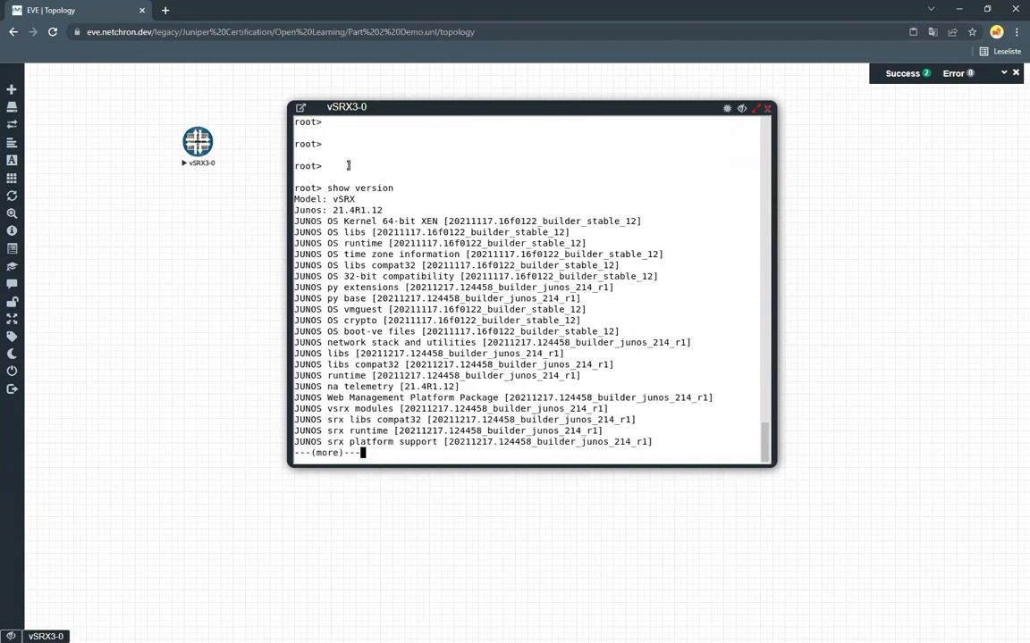
{"action": "left_click_drag", "start_coordinate": [333, 210], "coordinate": [361, 210]}
{"action": "key", "text": "space"}
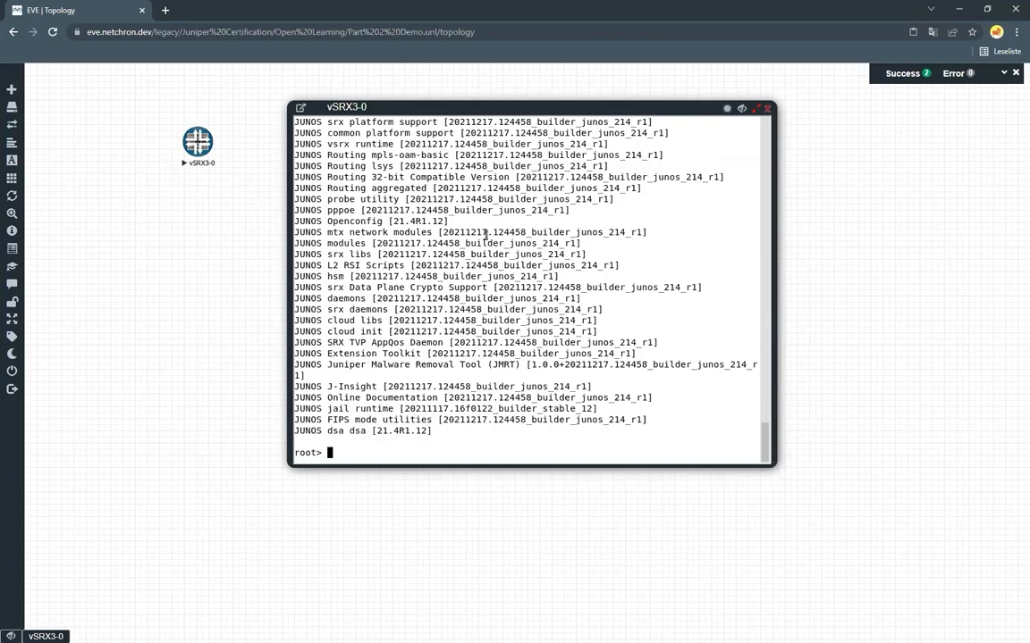
Step: Enter configuration mode and set the root password with set system root-authentication plain-text-password, entering it twice
{"action": "type", "text": "configure"}
{"action": "key", "text": "Return"}
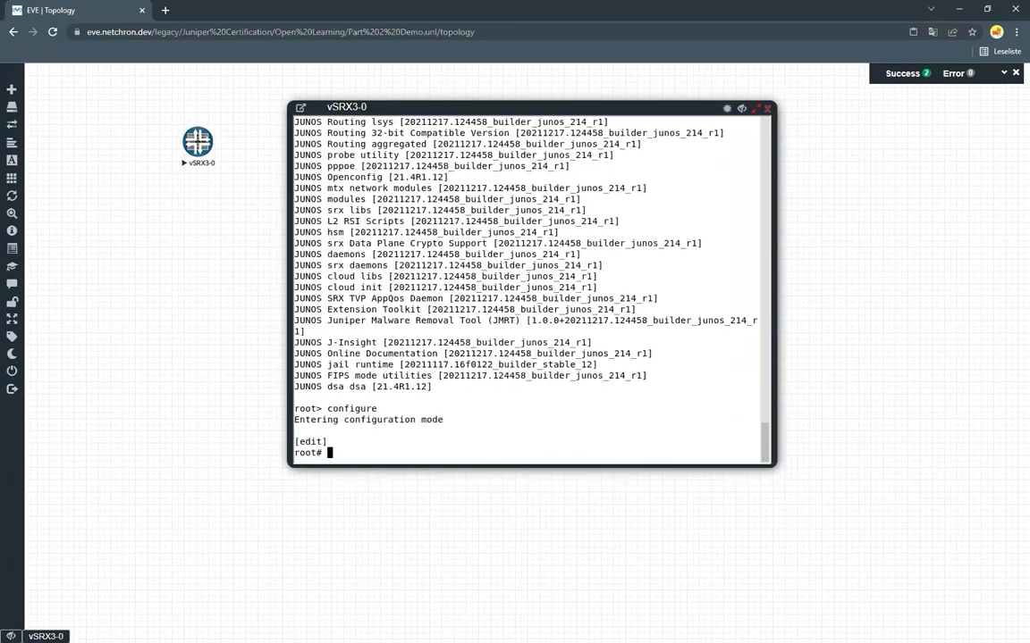
{"action": "type", "text": "set system root-authentication plain-text-password"}
{"action": "key", "text": "Return"}
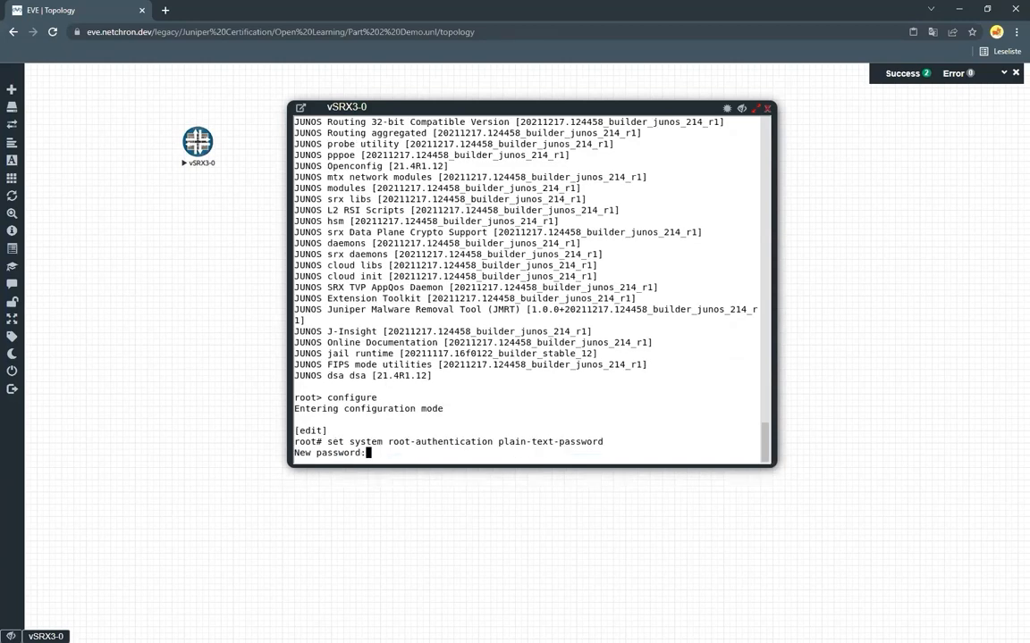
{"action": "key", "text": "Return"}
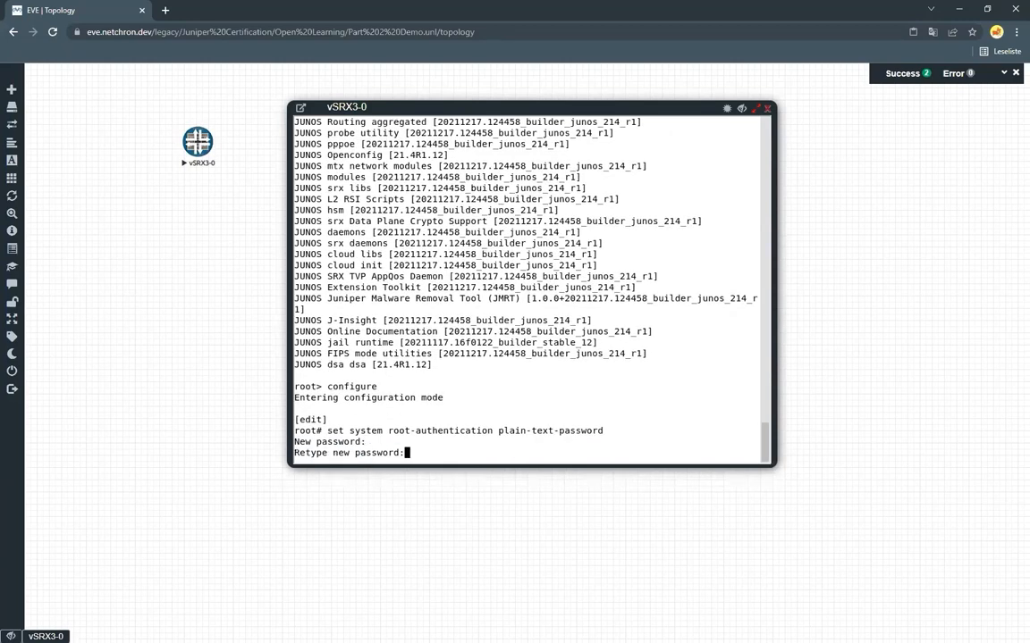
{"action": "key", "text": "Return"}
Step: Set the system host name to COMMITTEST, then commit the configuration and exit with commit and-quit
{"action": "type", "text": "set sys"}
{"action": "key", "text": "BackSpace"}
{"action": "key", "text": "BackSpace"}
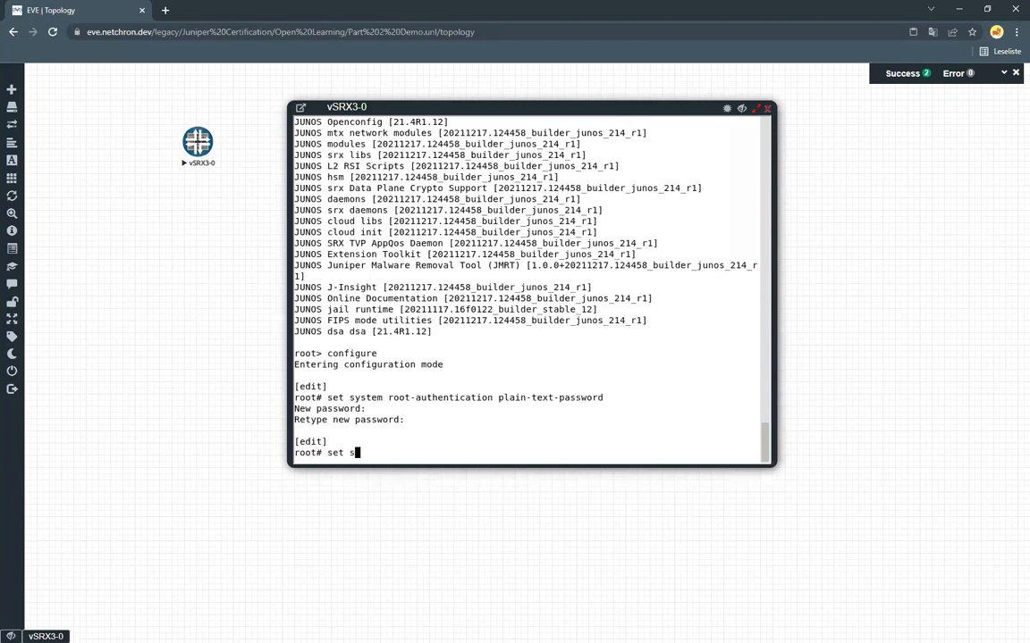
{"action": "type", "text": "ystem host-name COMMITTEST"}
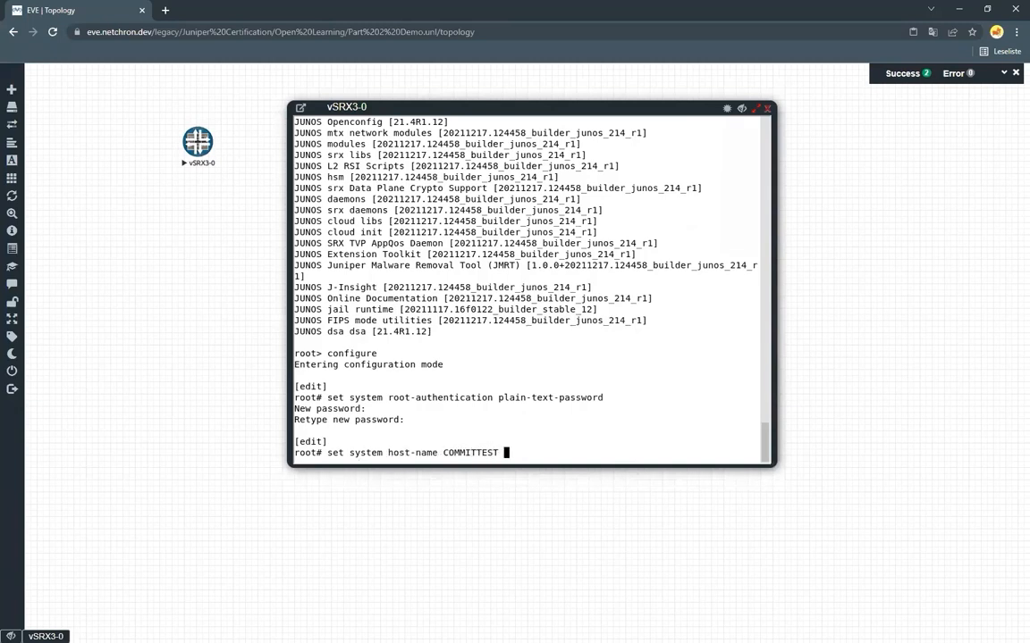
{"action": "key", "text": "Return"}
{"action": "type", "text": "commit and-quit"}
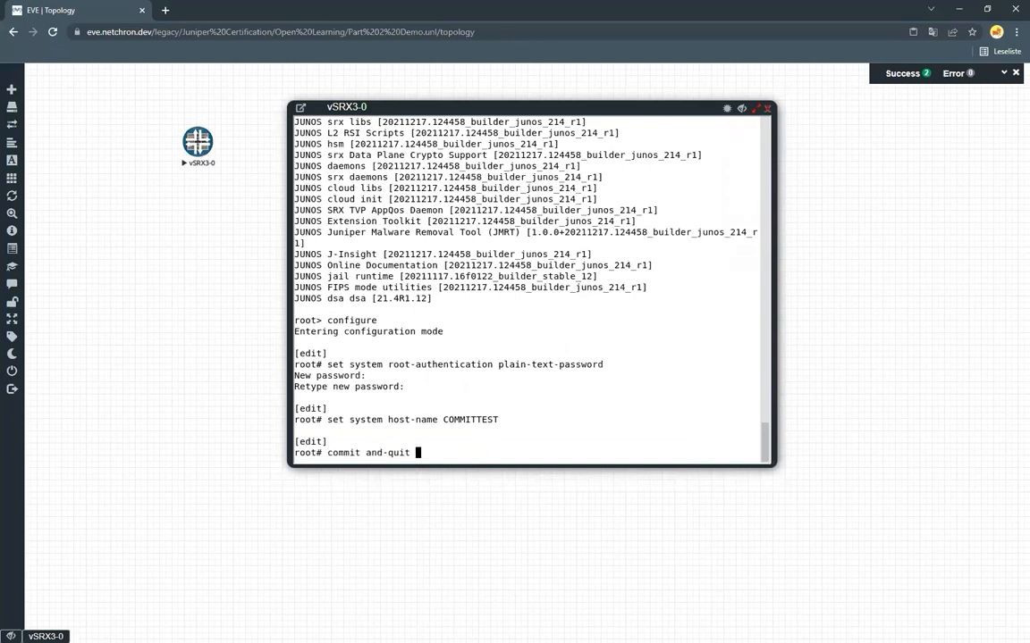
{"action": "key", "text": "Return"}
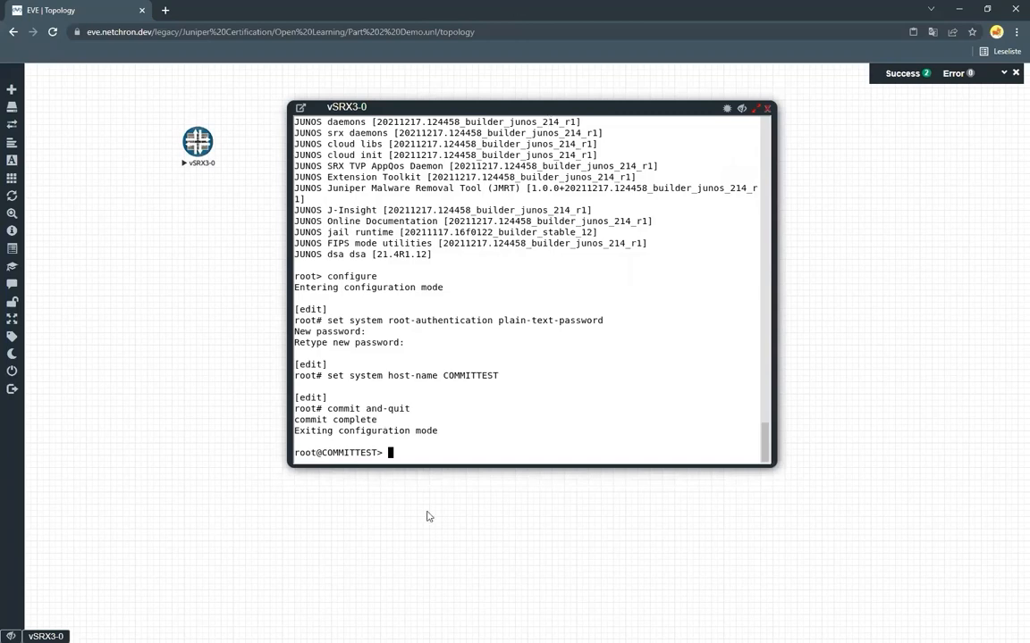
Step: Power off the vSRX with request system power-off at now, answer yes, and close its console window
{"action": "left_click_drag", "start_coordinate": [494, 105], "coordinate": [463, 150]}
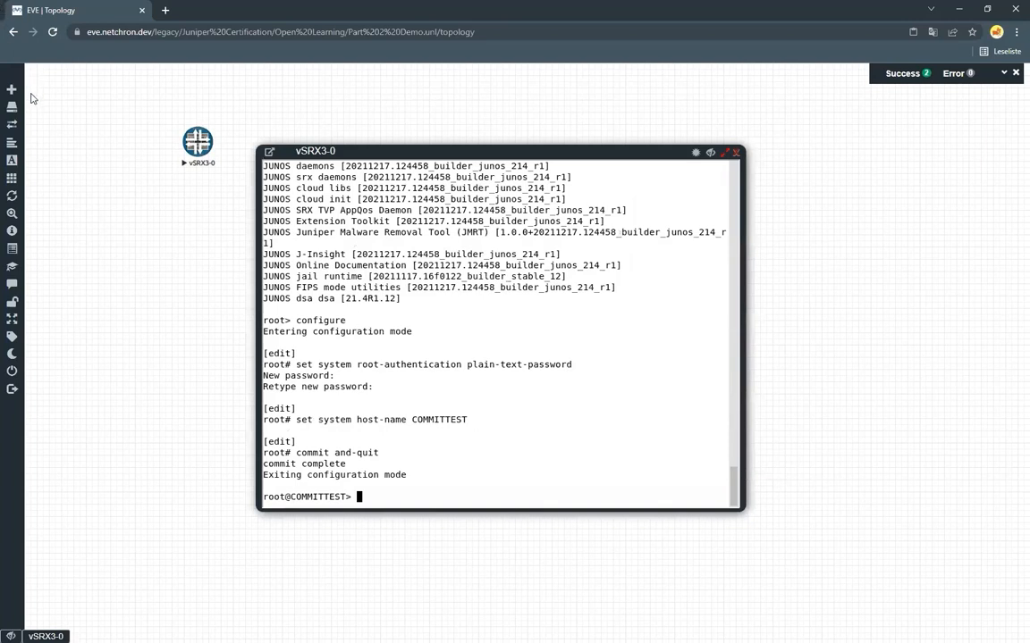
{"action": "mouse_move", "coordinate": [19, 90]}
{"action": "type", "text": "request system power-off at now"}
{"action": "key", "text": "Return"}
{"action": "type", "text": "yes,no] (no) yes"}
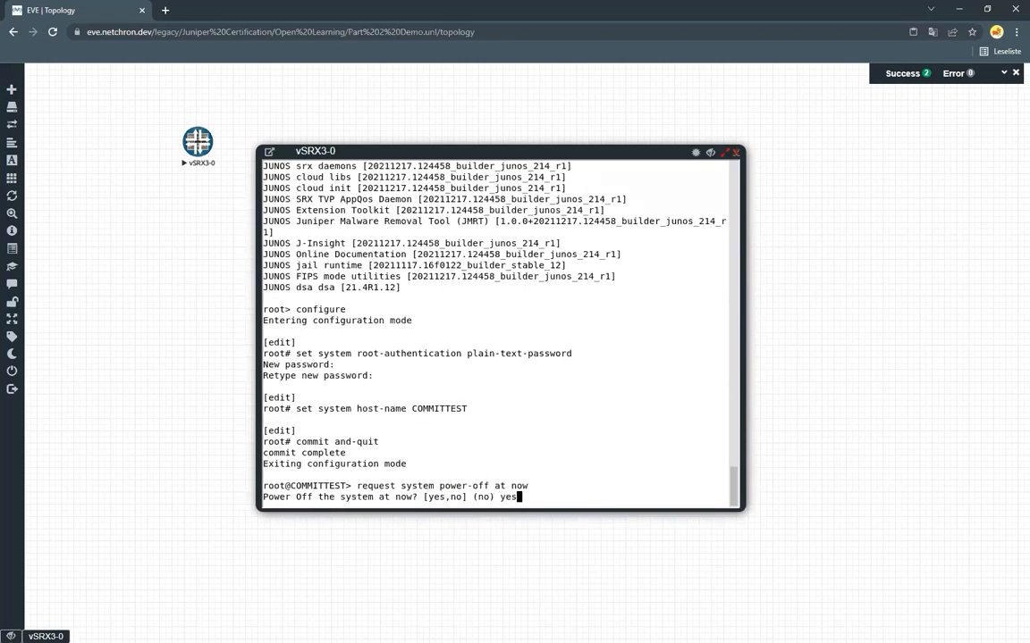
{"action": "key", "text": "Return"}
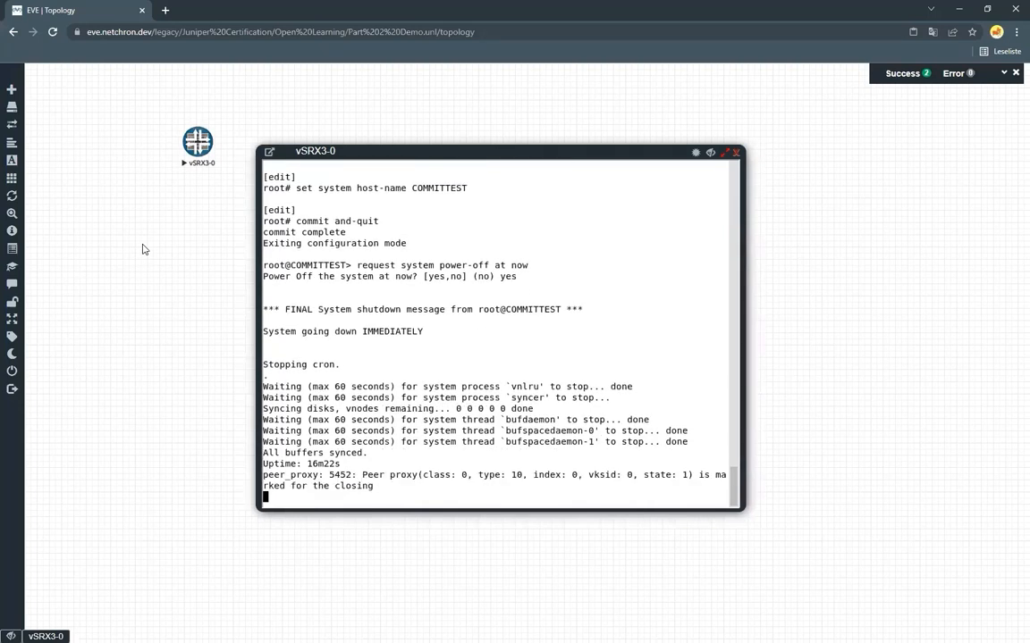
{"action": "left_click", "coordinate": [725, 152]}
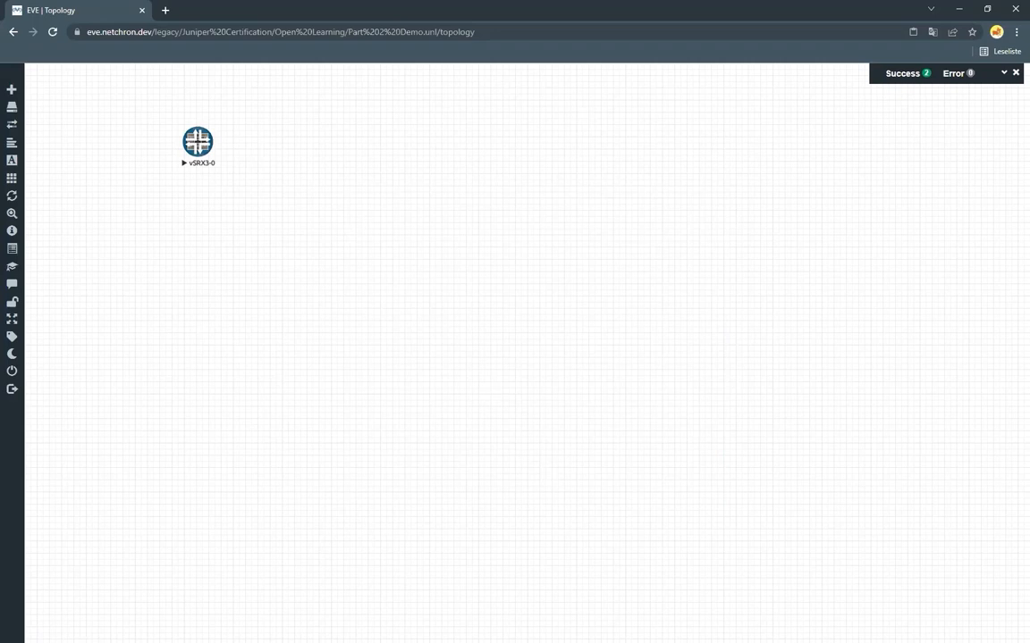
Step: Look up the lab ID in the lab details, and check the node number of vSRX3-0
{"action": "mouse_move", "coordinate": [25, 175]}
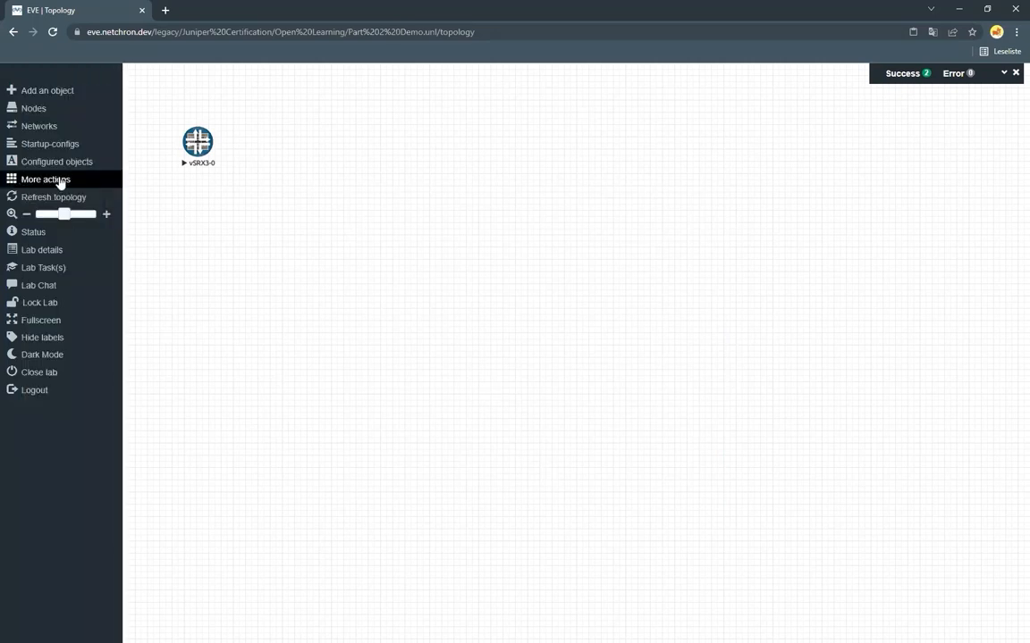
{"action": "left_click", "coordinate": [42, 250]}
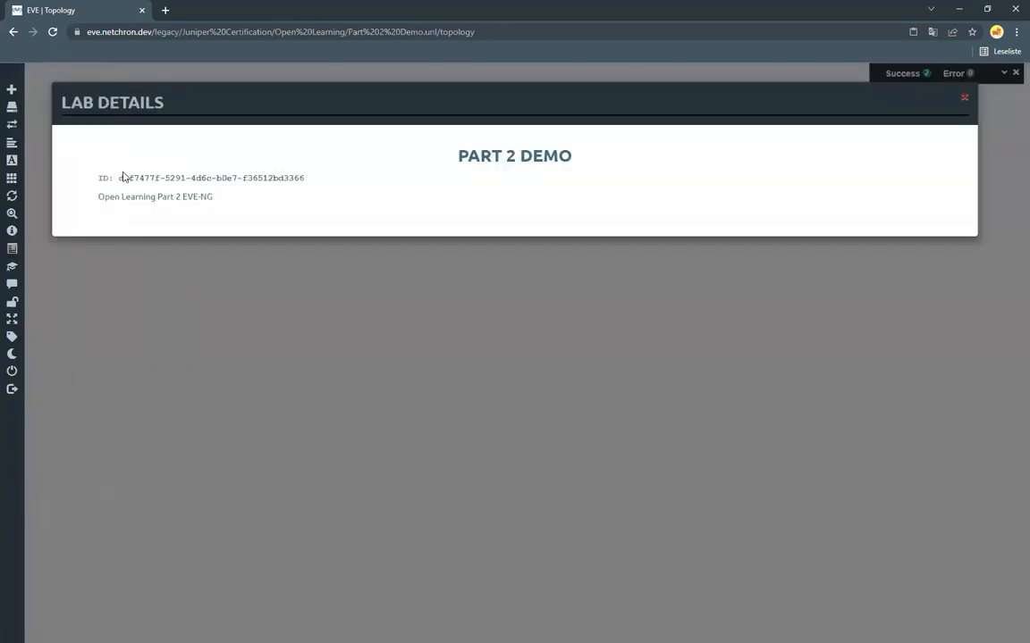
{"action": "left_click_drag", "start_coordinate": [120, 178], "coordinate": [306, 240]}
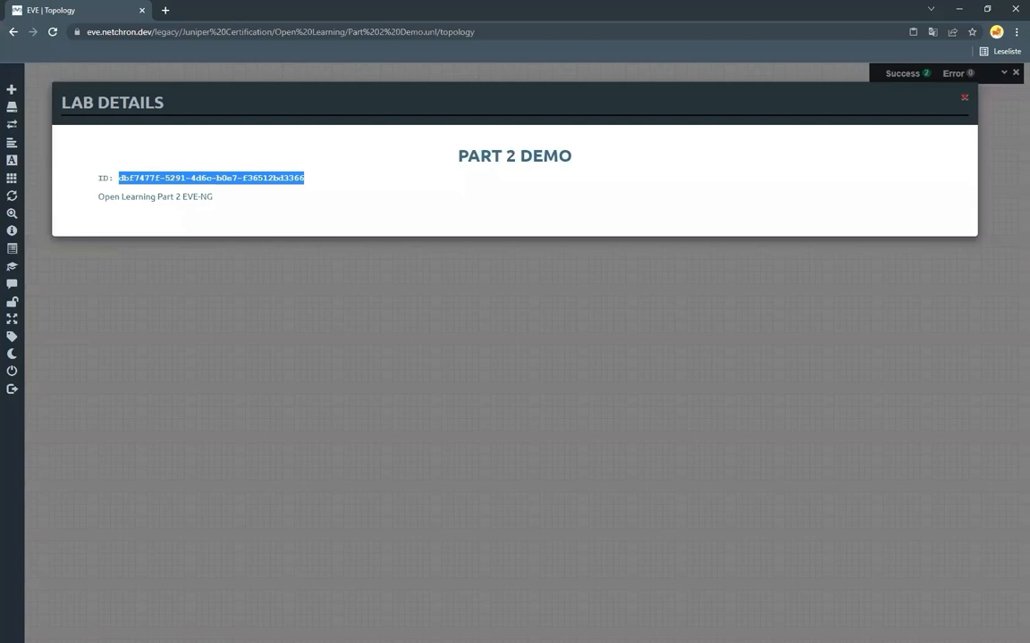
{"action": "left_click", "coordinate": [462, 305]}
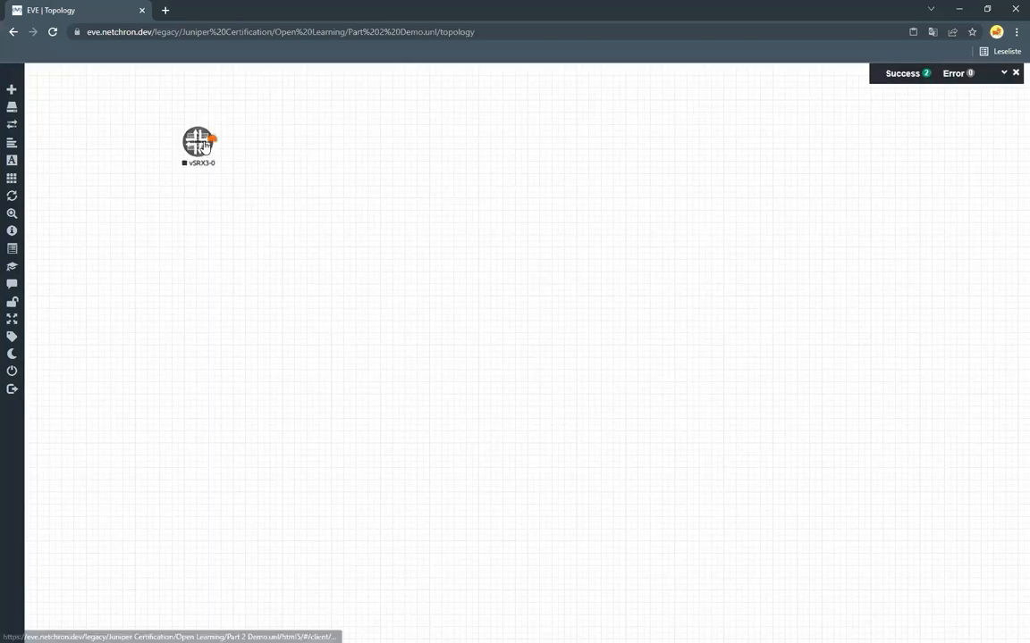
{"action": "right_click", "coordinate": [198, 155]}
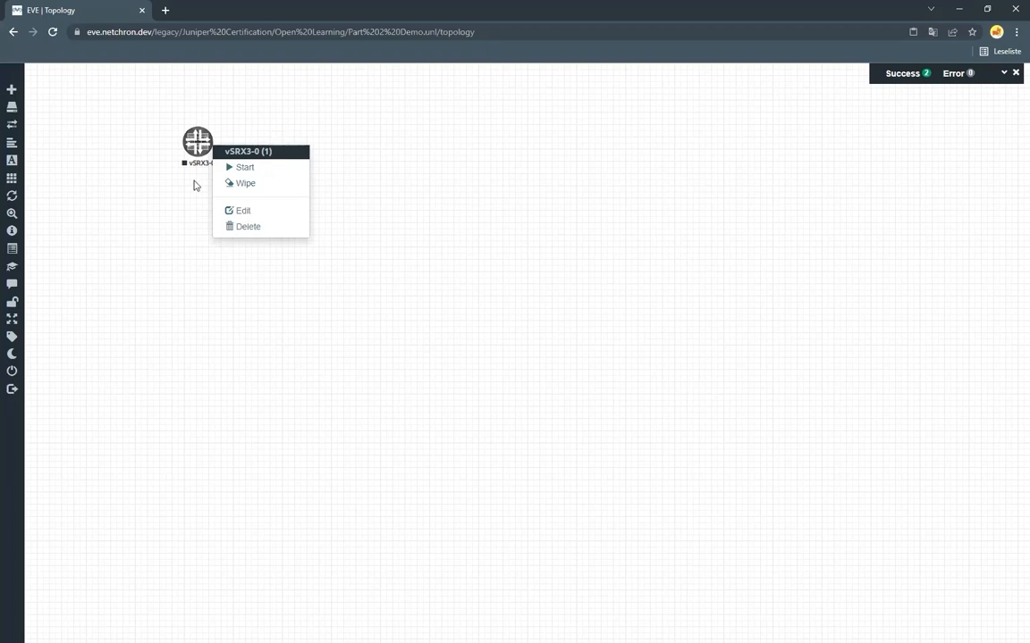
{"action": "left_click", "coordinate": [222, 375]}
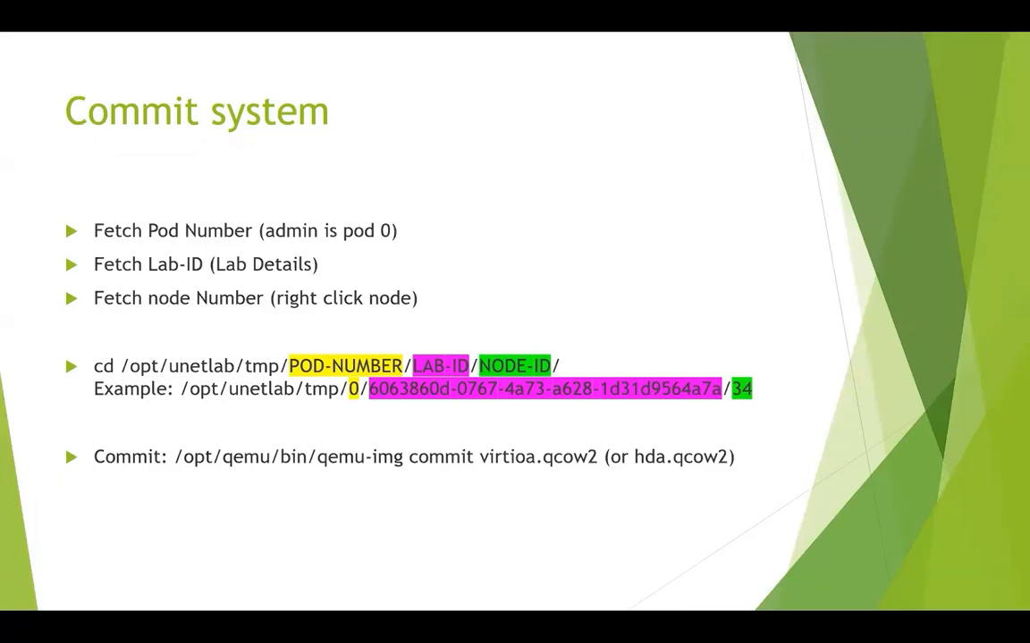
Step: Switch to the eve.netchron.dev terminal and shrink its window so the slide's commit commands stay readable below it
{"action": "key", "text": "alt+Tab"}
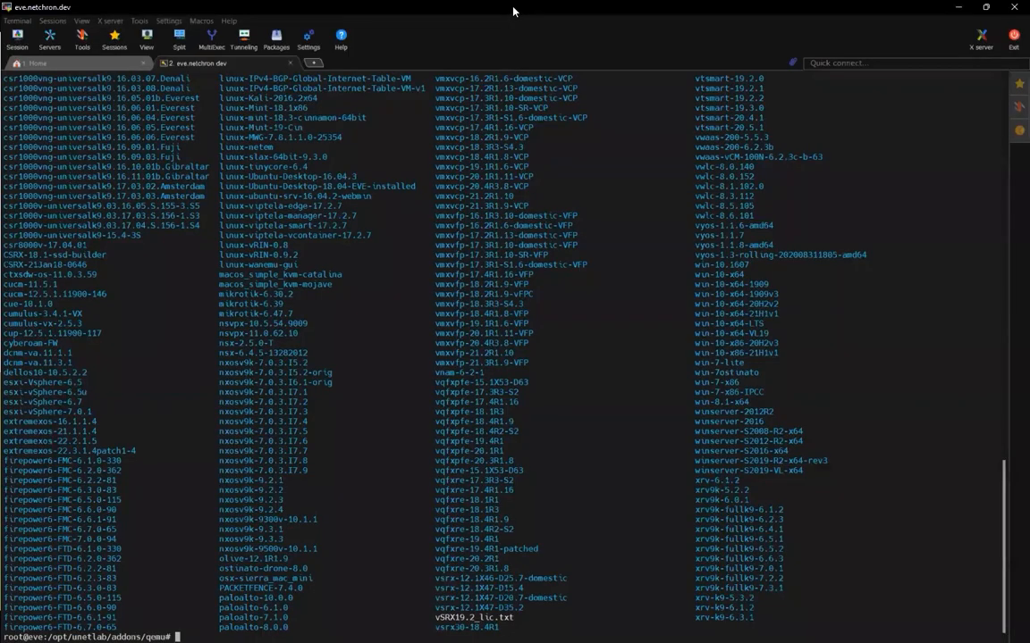
{"action": "left_click_drag", "start_coordinate": [514, 11], "coordinate": [694, 84]}
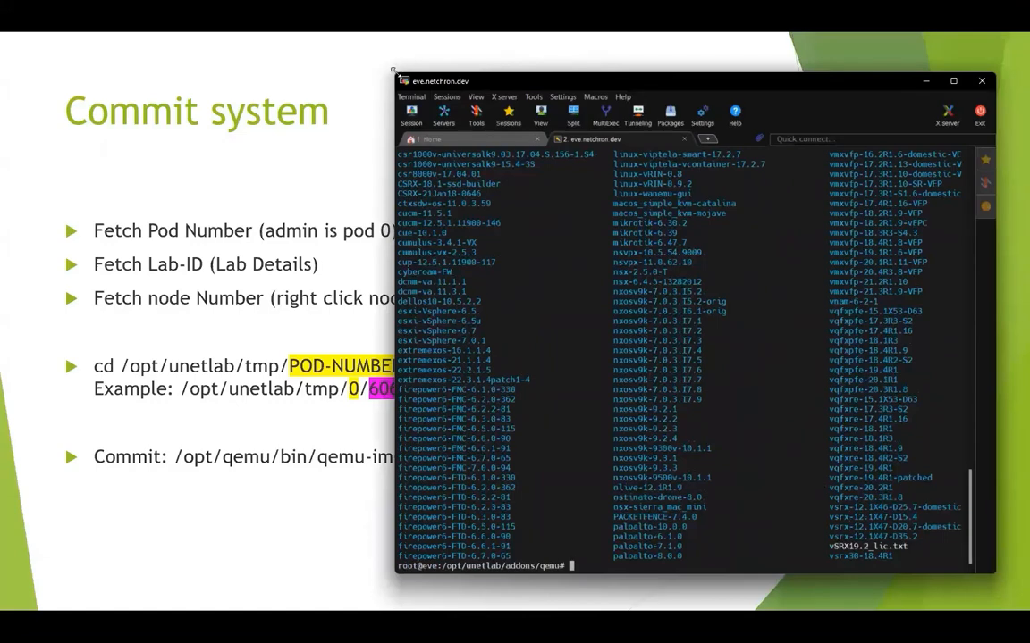
{"action": "left_click_drag", "start_coordinate": [394, 72], "coordinate": [1, 13]}
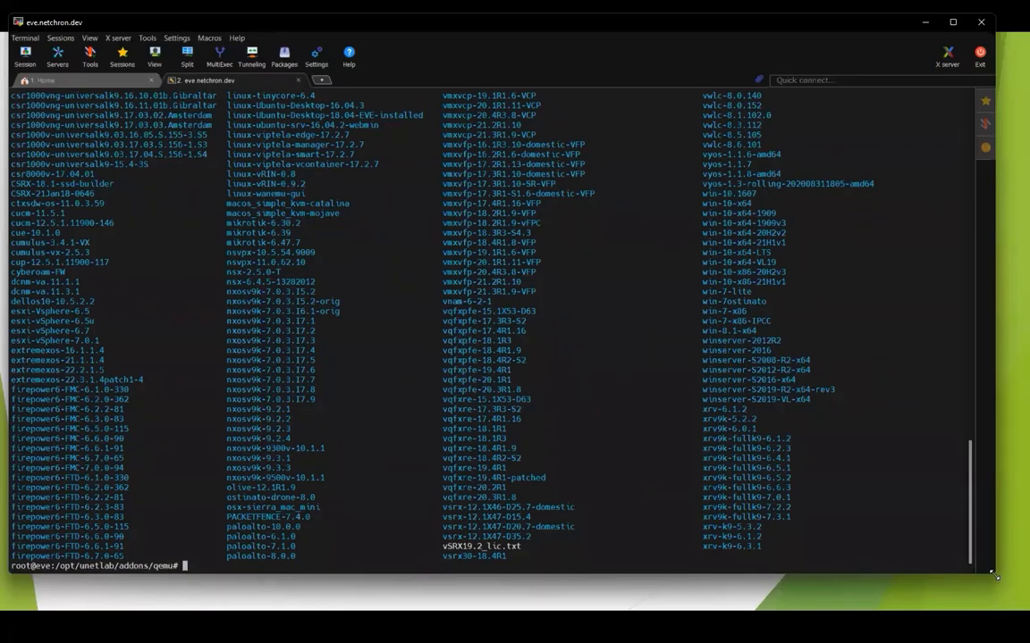
{"action": "left_click_drag", "start_coordinate": [995, 576], "coordinate": [997, 346]}
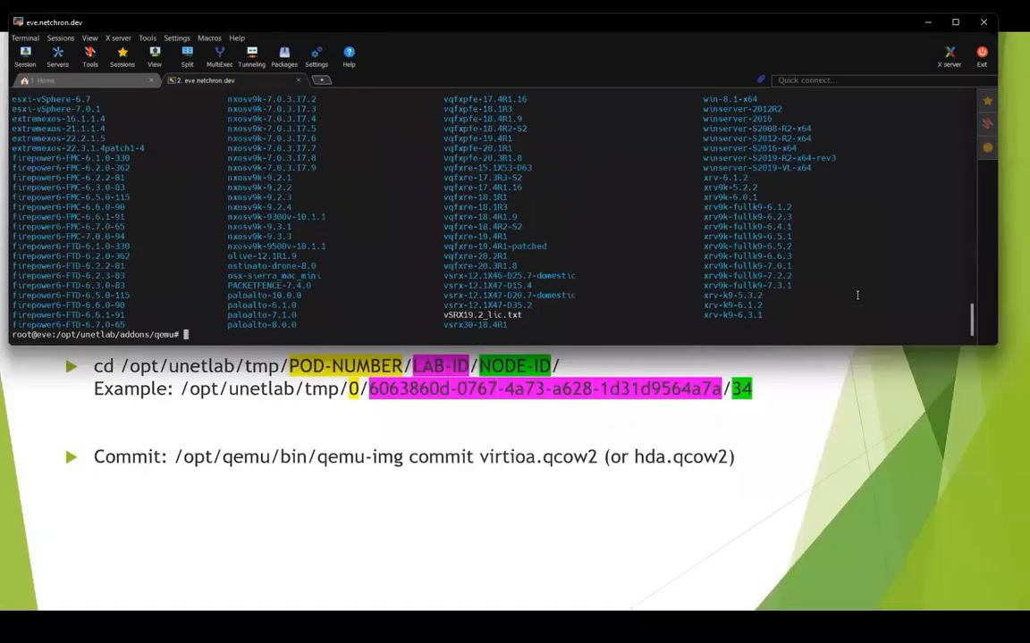
Step: Change to the node's working directory /opt/unetlab/tmp/0/dbf7477f-5291-4d6c-b0e7-f36512bd3366/1/
{"action": "key", "text": "Return"}
{"action": "key", "text": "Return"}
{"action": "key", "text": "Return"}
{"action": "type", "text": "cd /opt/unetlab/tmp/"}
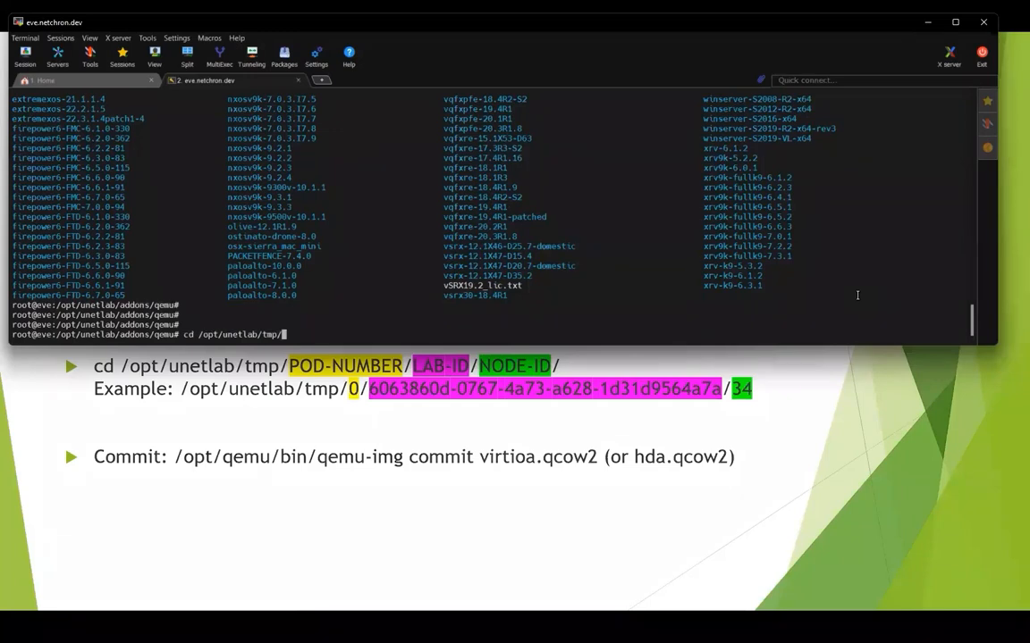
{"action": "type", "text": "0/"}
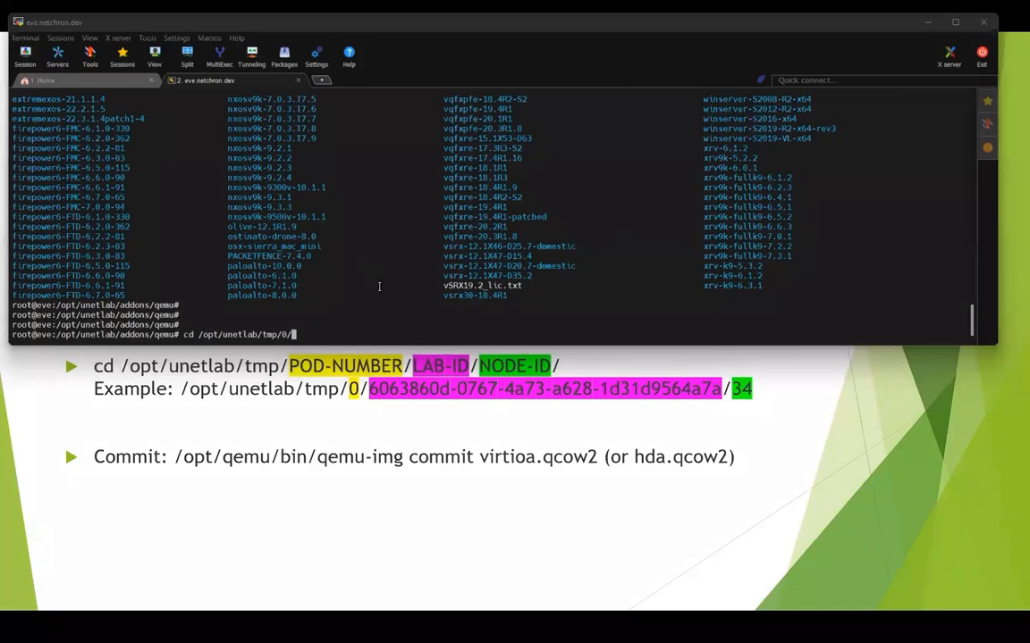
{"action": "left_click", "coordinate": [379, 285]}
{"action": "type", "text": "dbf"}
{"action": "key", "text": "Tab"}
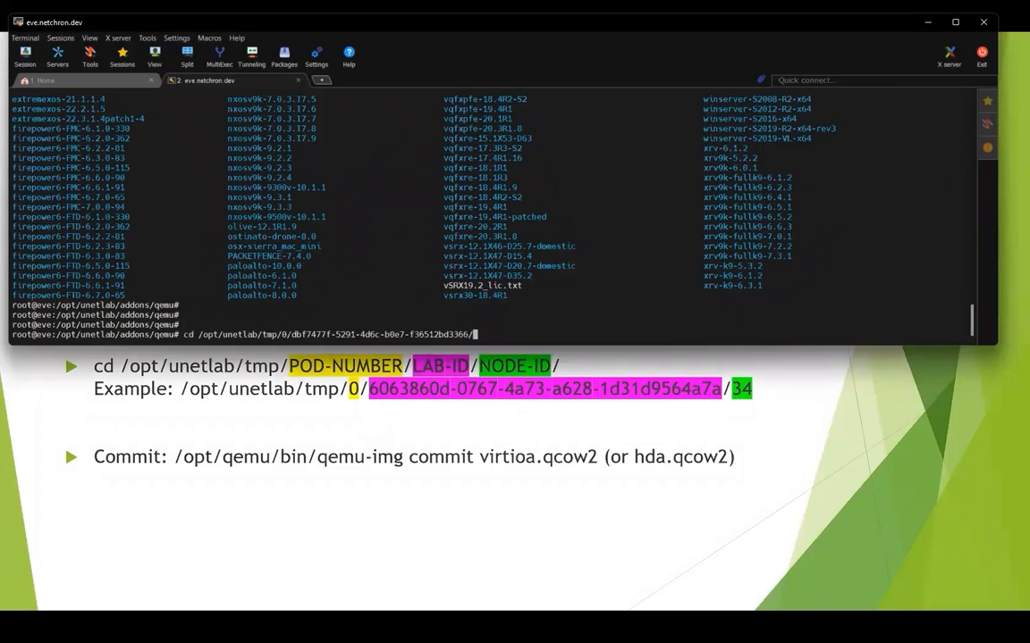
{"action": "left_click", "coordinate": [58, 399]}
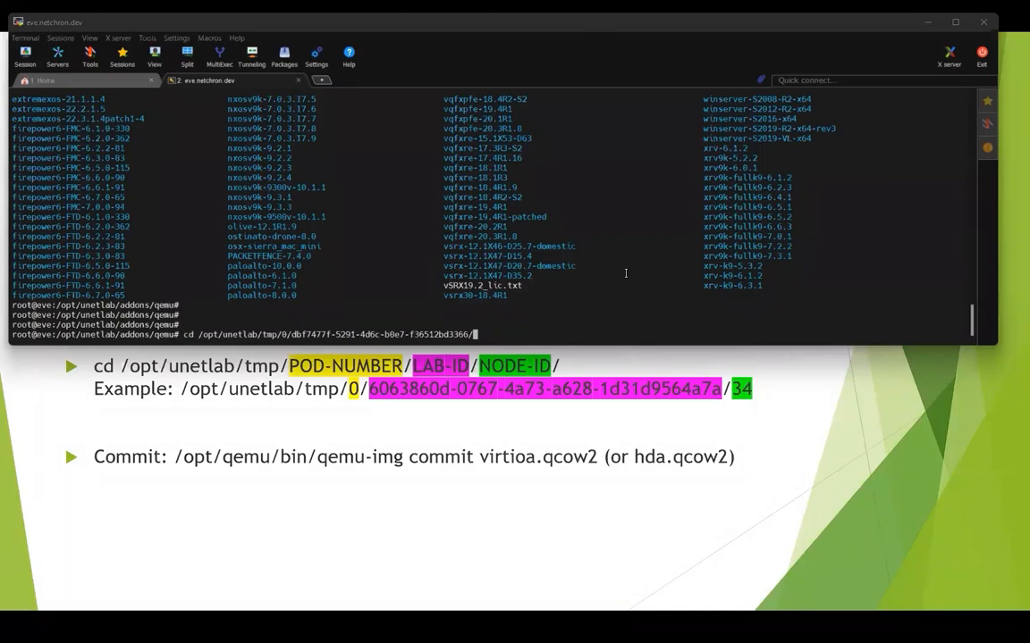
{"action": "type", "text": "1/"}
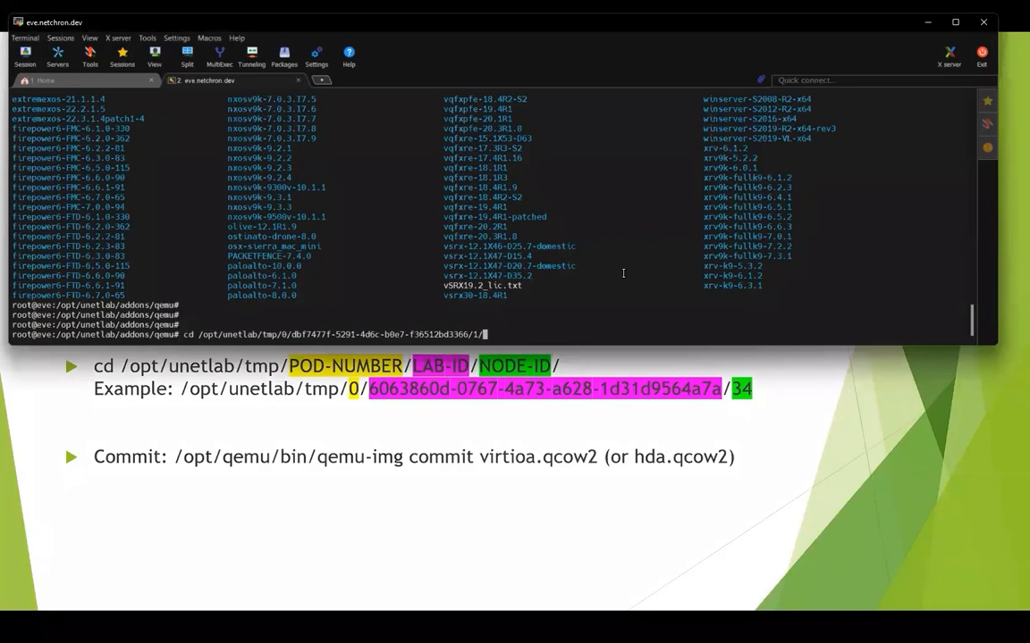
{"action": "key", "text": "Return"}
Step: List the node directory's files and identify the disk image to commit
{"action": "type", "text": "ls"}
{"action": "key", "text": "Return"}
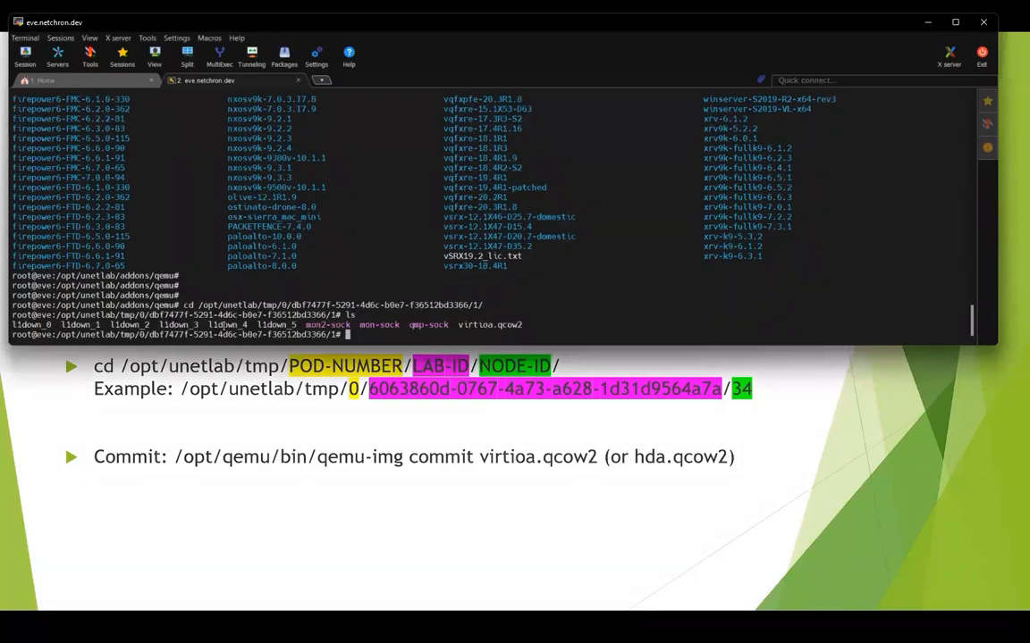
{"action": "left_click_drag", "start_coordinate": [459, 325], "coordinate": [522, 325]}
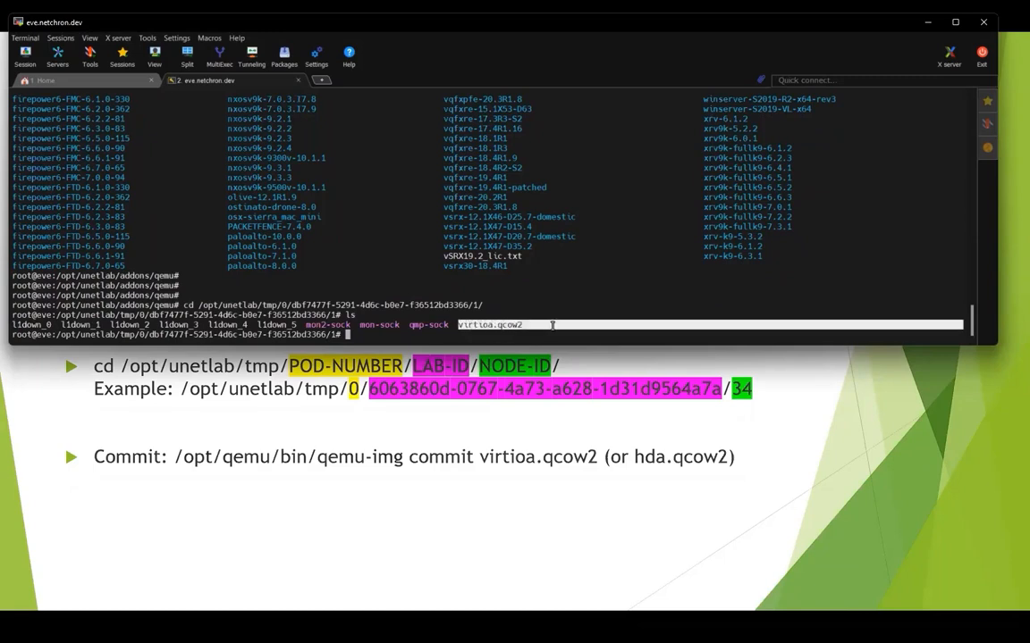
{"action": "left_click", "coordinate": [421, 284]}
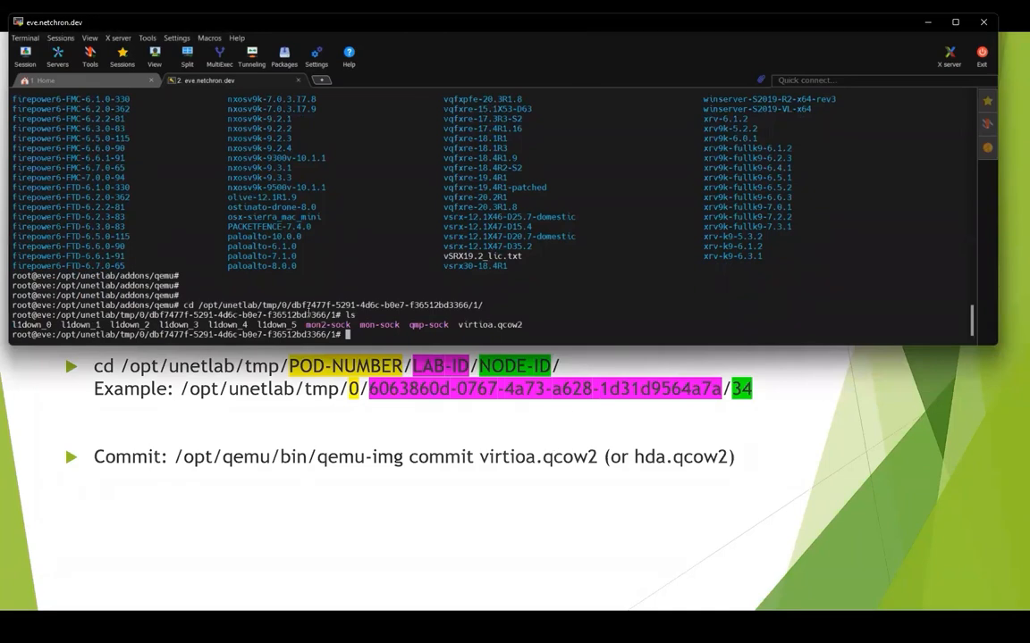
Step: Commit the node's disk changes to its base image with /opt/qemu/bin/qemu-img commit virtioa.qcow2
{"action": "type", "text": "/opt/qemu/b"}
{"action": "key", "text": "BackSpace"}
{"action": "key", "text": "BackSpace"}
{"action": "type", "text": "/bin/qemu-"}
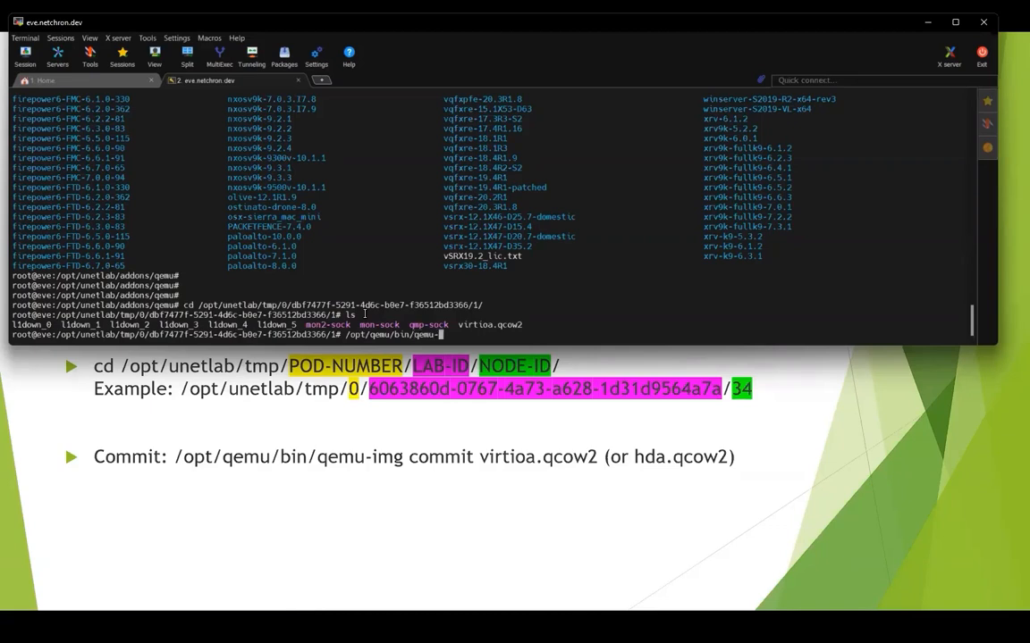
{"action": "type", "text": "img commit virtioa.qcow2"}
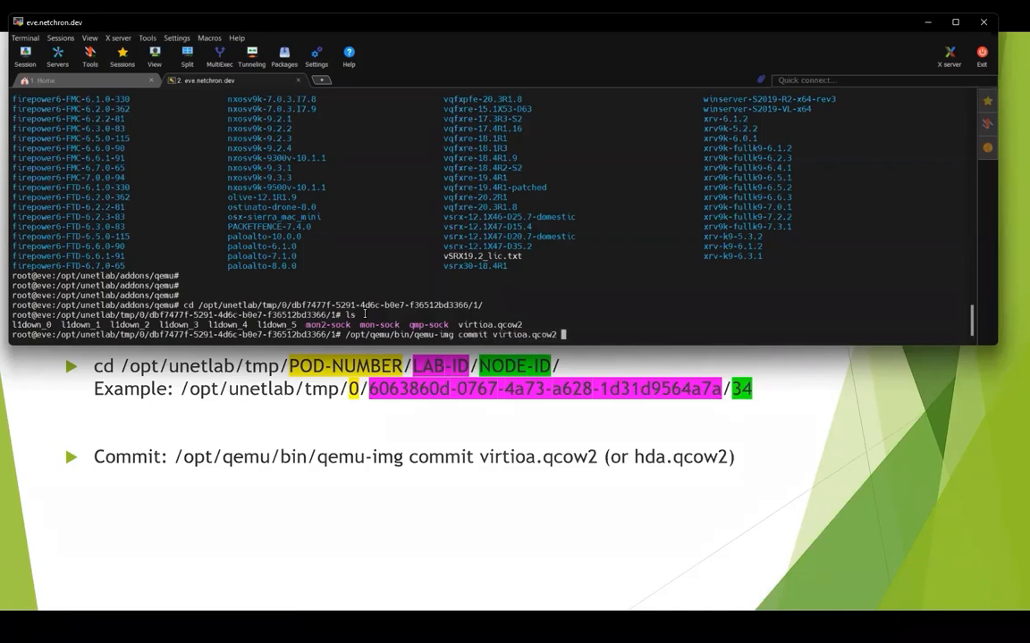
{"action": "key", "text": "Return"}
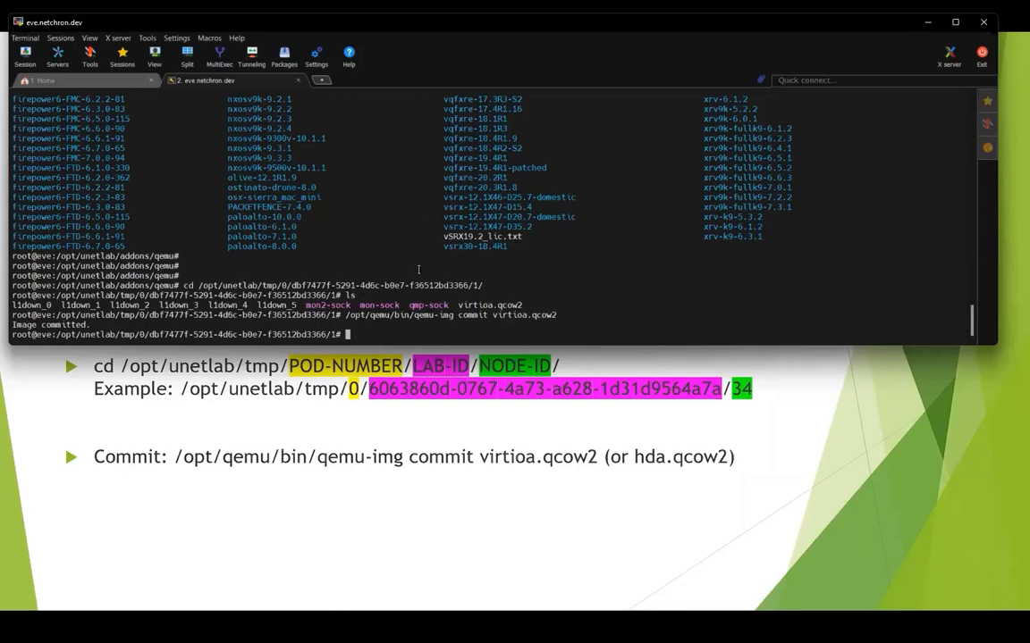
{"action": "left_click", "coordinate": [469, 498]}
{"action": "left_click", "coordinate": [474, 489]}
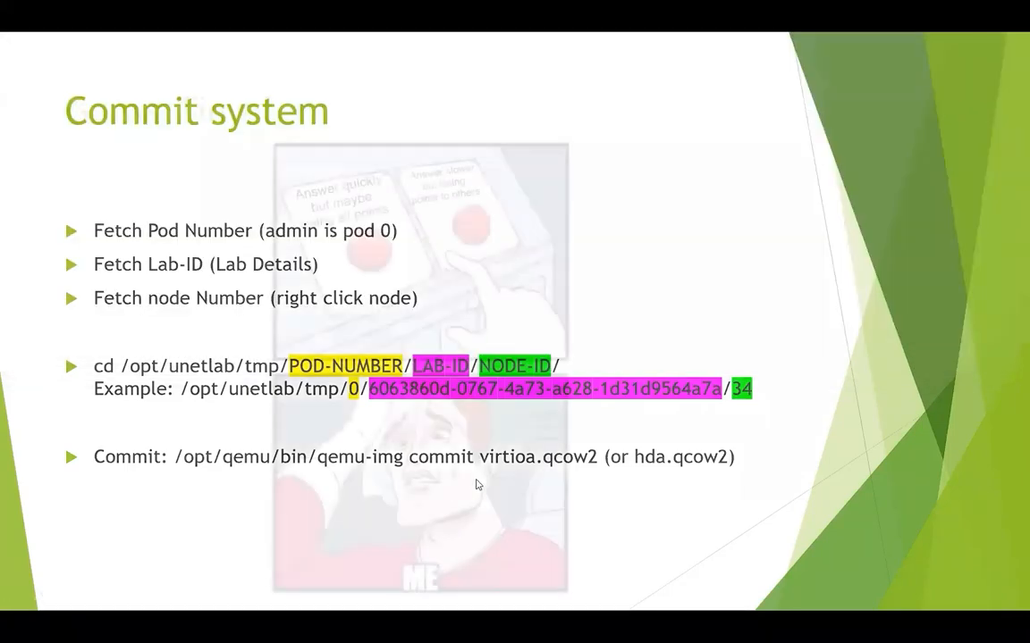
{"action": "left_click", "coordinate": [526, 328]}
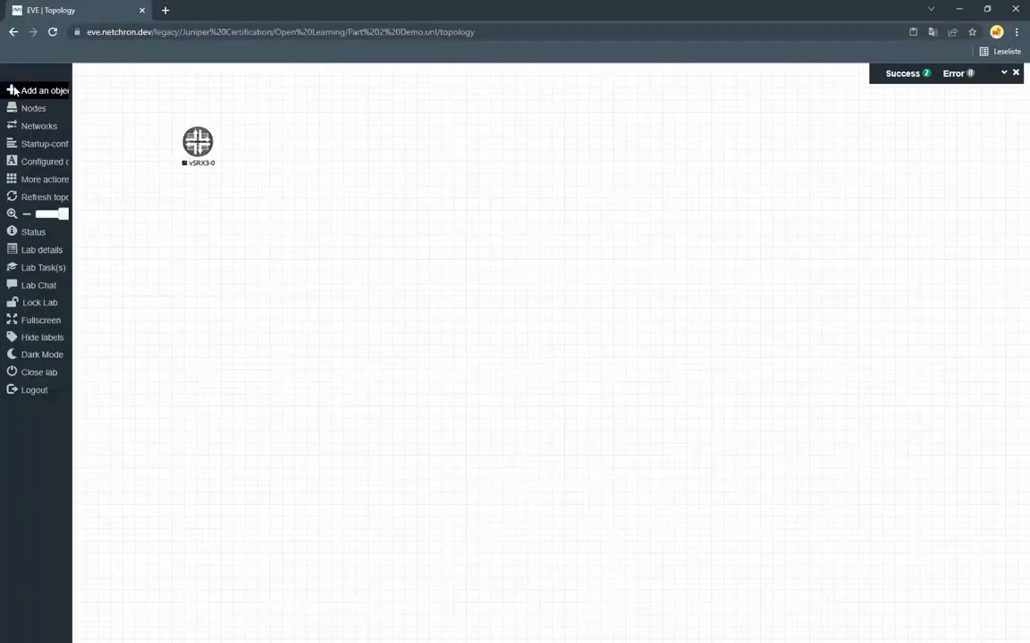
Step: Add one node to the lab from the EVE-BETA :: Juniper vSRX3.0 template, using the vsrx30-committest image
{"action": "left_click", "coordinate": [75, 91]}
{"action": "left_click", "coordinate": [53, 98]}
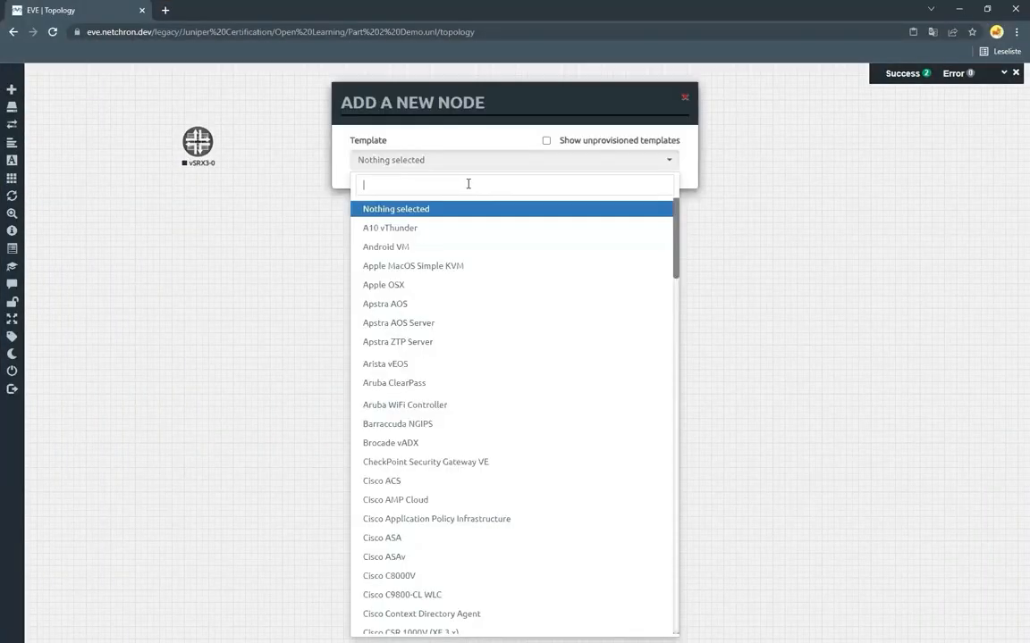
{"action": "type", "text": "vsr"}
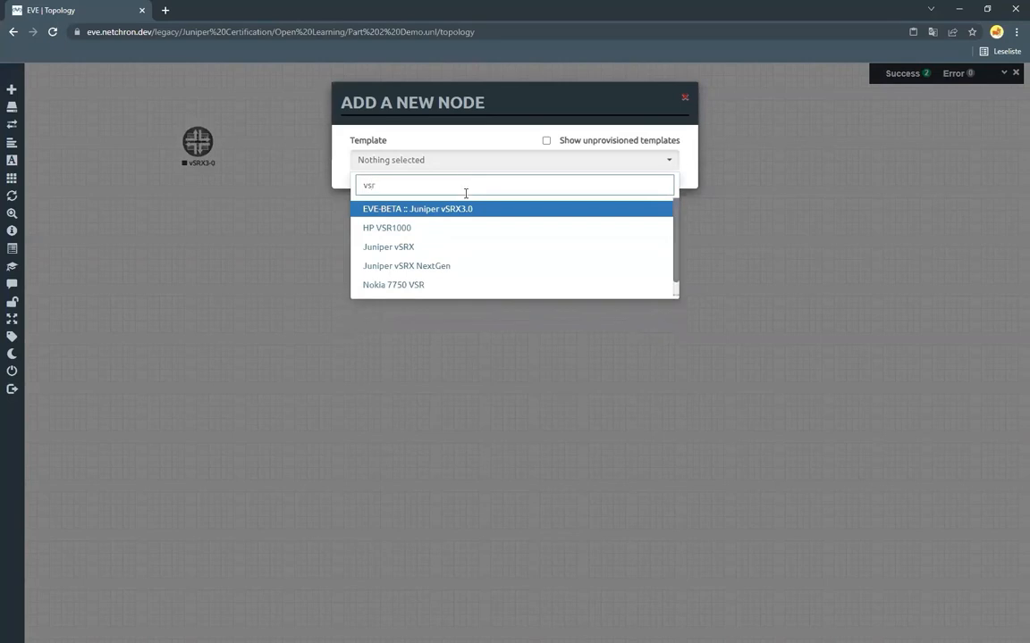
{"action": "left_click", "coordinate": [464, 210]}
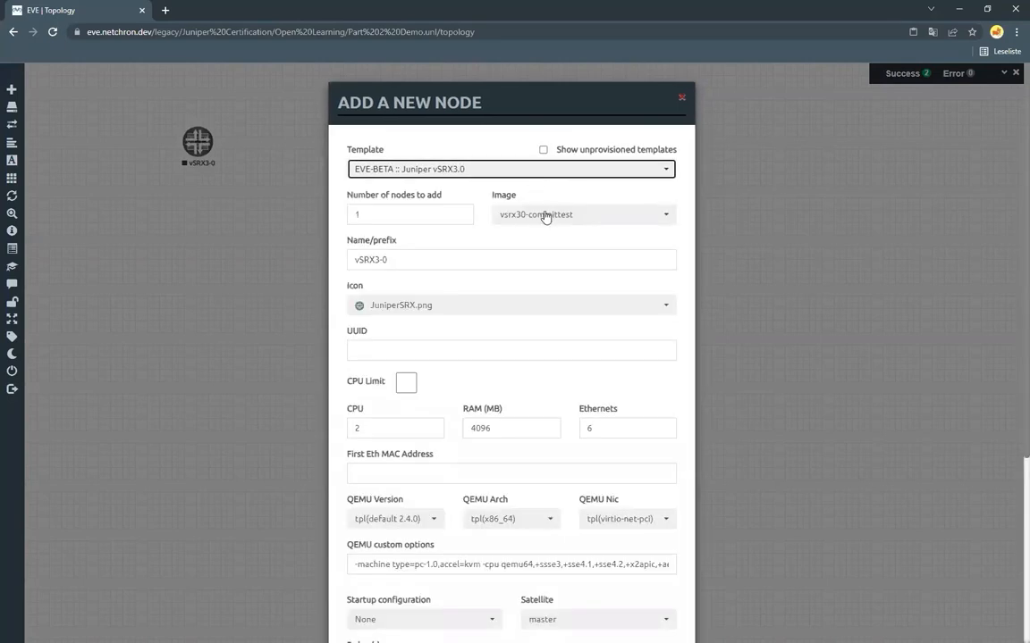
{"action": "scroll", "coordinate": [494, 391], "scroll_direction": "down", "scroll_amount": 3}
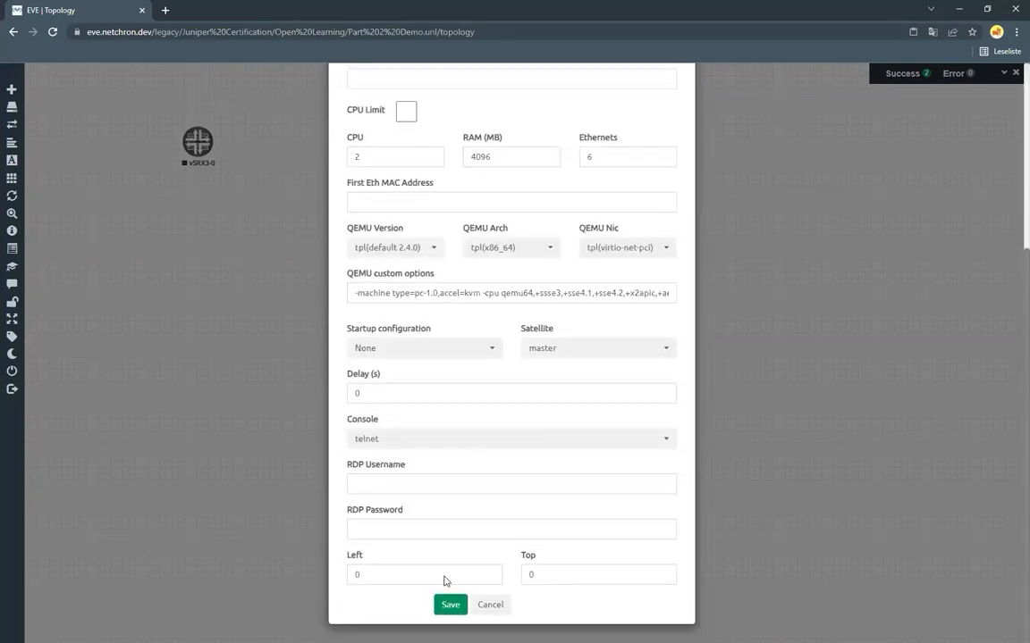
{"action": "left_click", "coordinate": [452, 606]}
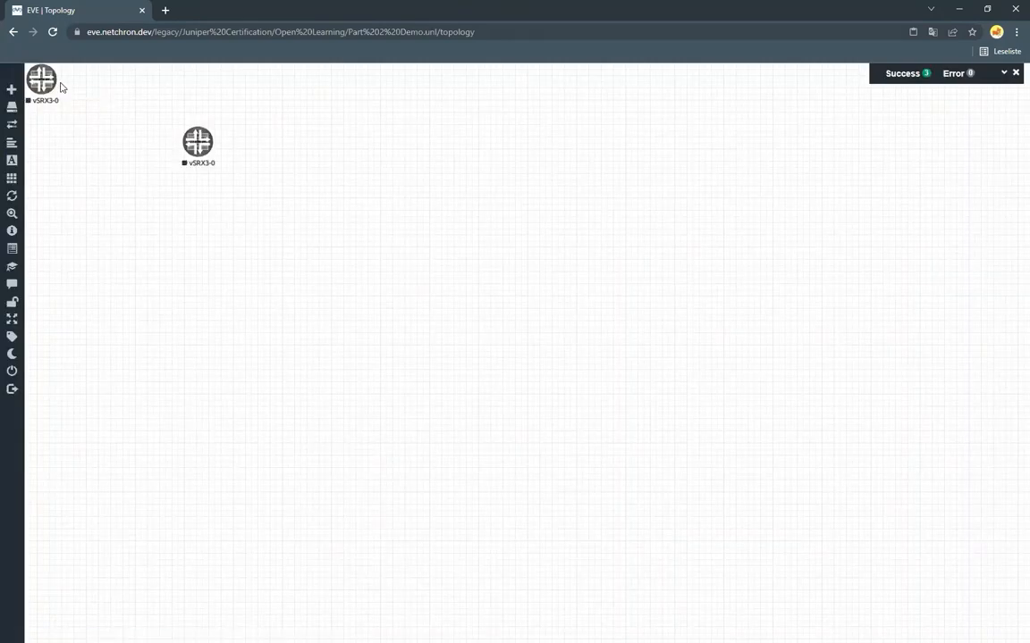
Step: Place the new vSRX3-0 well apart from the original one, and check the node numbers of both
{"action": "left_click_drag", "start_coordinate": [43, 83], "coordinate": [733, 140]}
{"action": "right_click", "coordinate": [733, 140]}
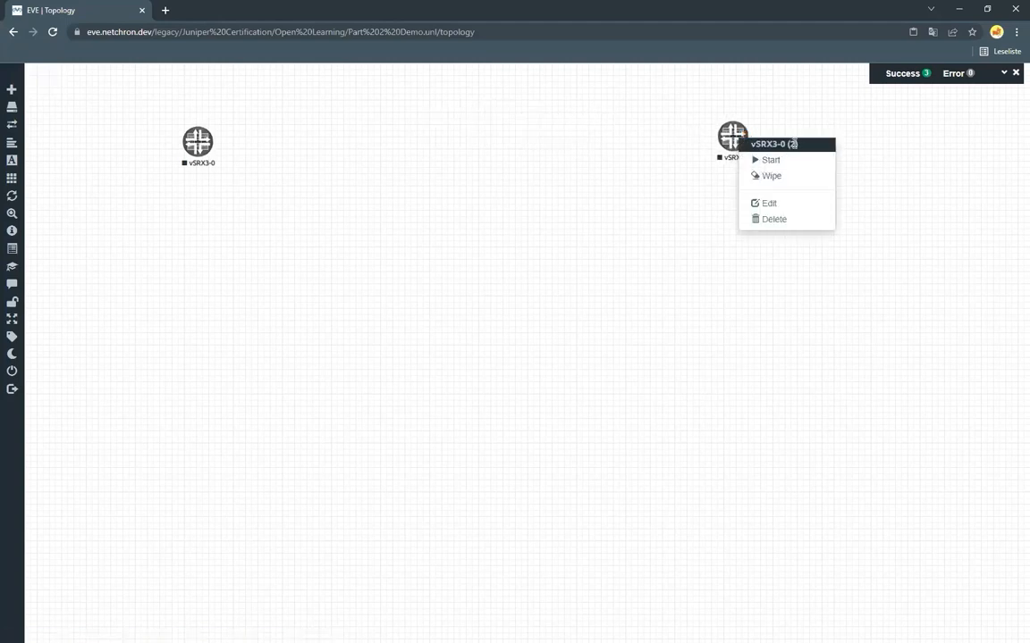
{"action": "right_click", "coordinate": [195, 143]}
{"action": "left_click", "coordinate": [313, 122]}
{"action": "left_click_drag", "start_coordinate": [200, 139], "coordinate": [56, 91]}
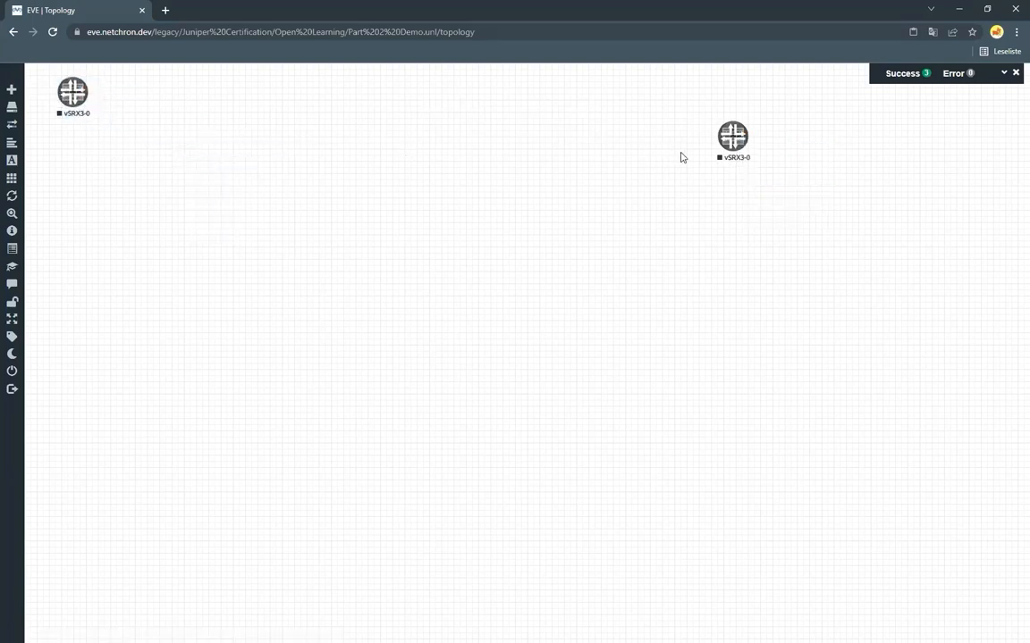
Step: Start the newly added vSRX3-0 node and open its console window
{"action": "right_click", "coordinate": [733, 136]}
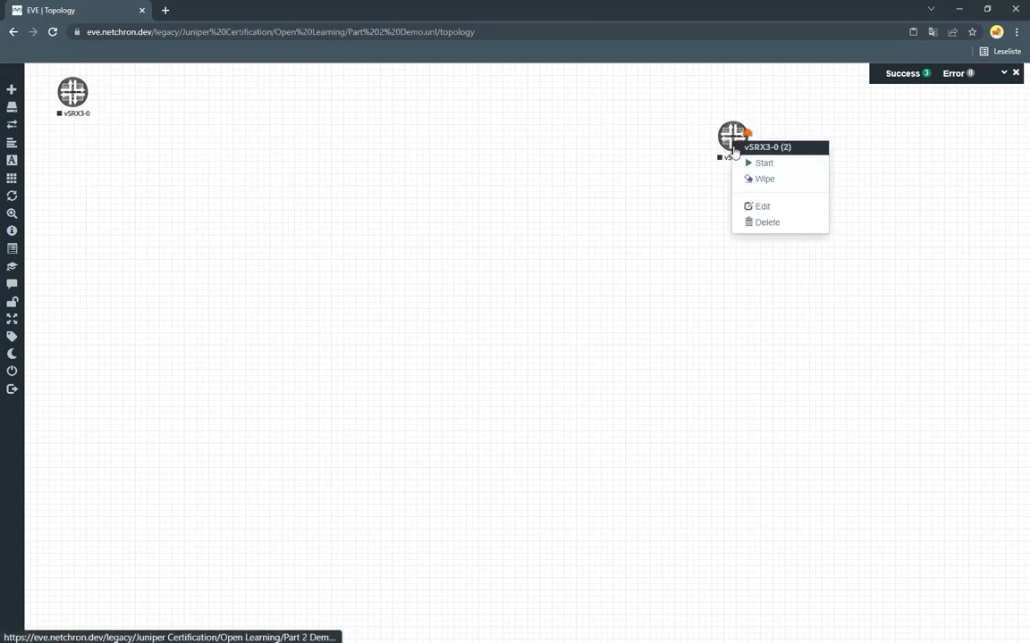
{"action": "left_click", "coordinate": [756, 161]}
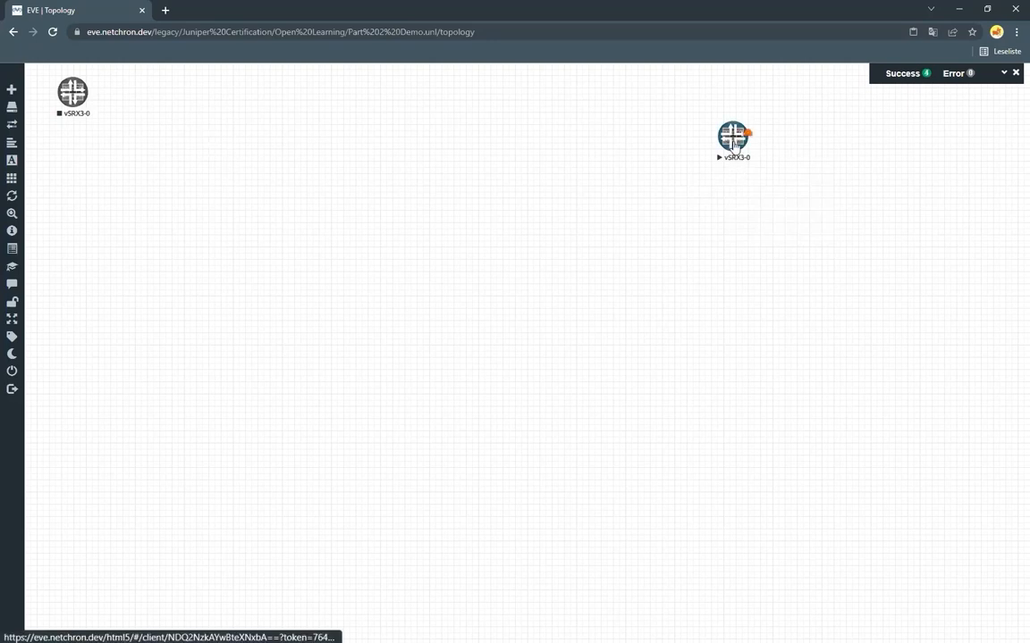
{"action": "left_click", "coordinate": [733, 136]}
{"action": "left_click_drag", "start_coordinate": [211, 73], "coordinate": [621, 188]}
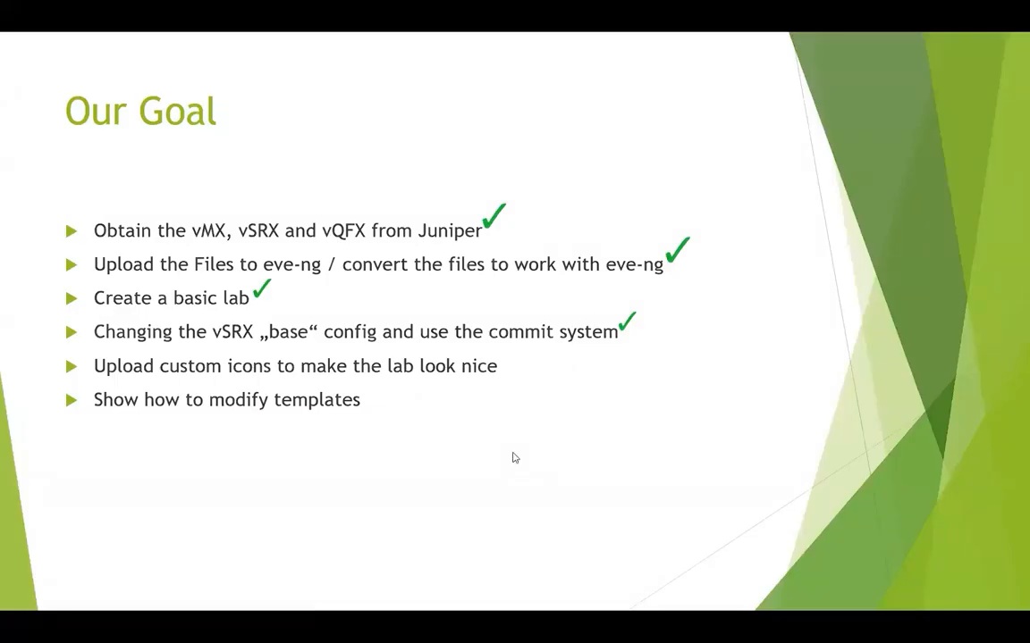
{"action": "key", "text": "Right"}
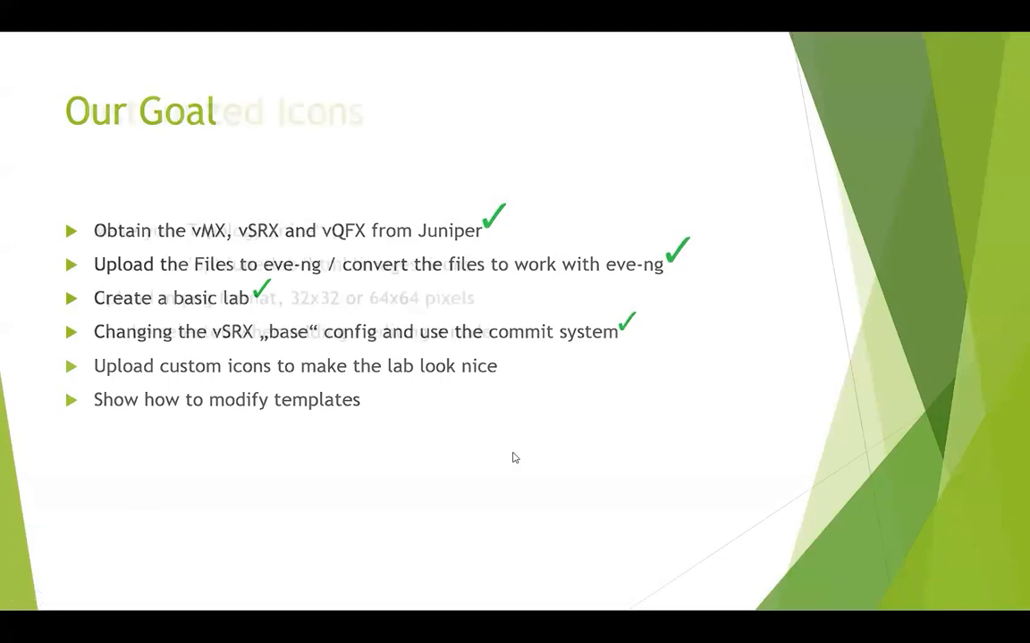
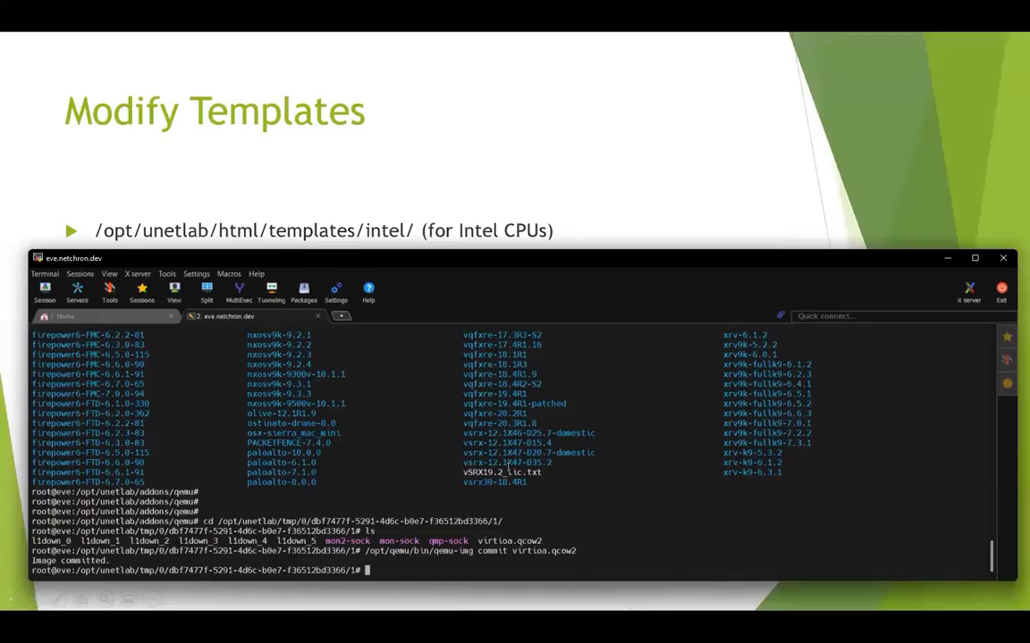
Step: In the terminal, change to /opt/unetlab/html/templates/intel/ and list the template files
{"action": "type", "text": "cd /opt/unetlab/html/templates"}
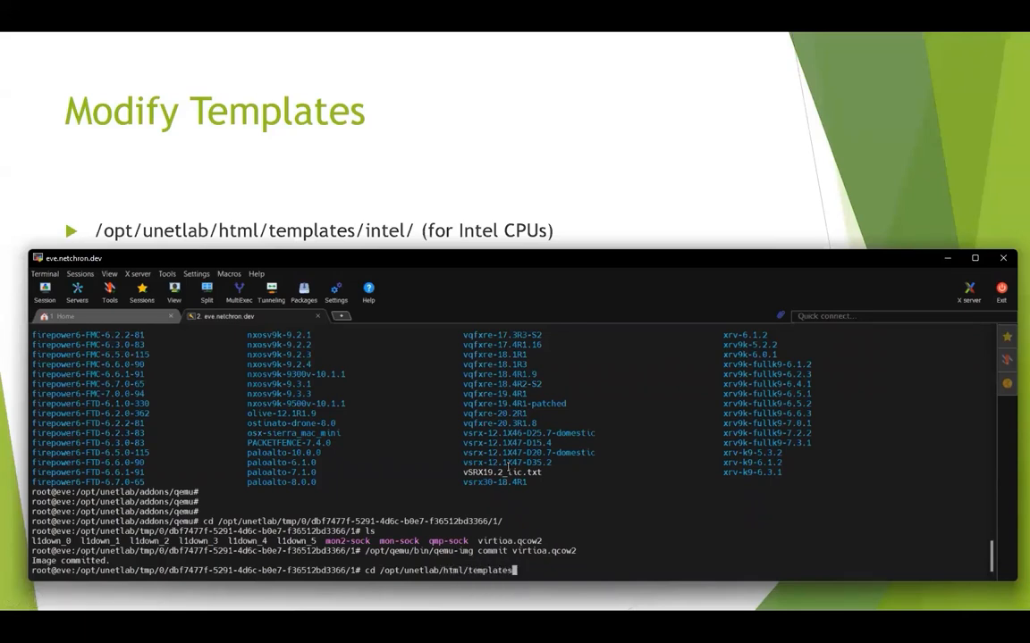
{"action": "type", "text": "/intel/"}
{"action": "key", "text": "Return"}
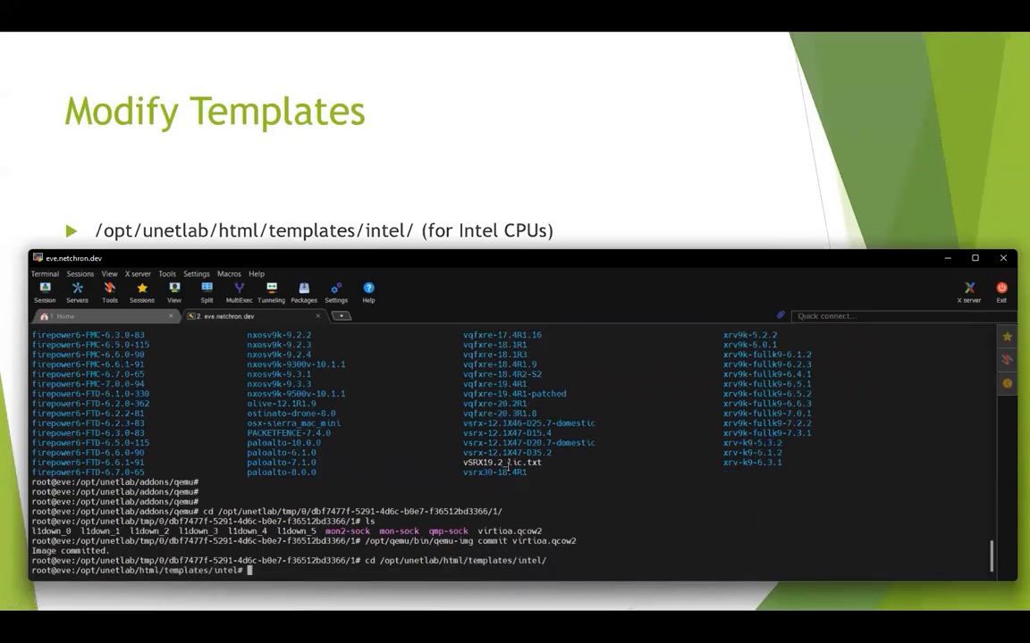
{"action": "type", "text": "ls"}
{"action": "key", "text": "Return"}
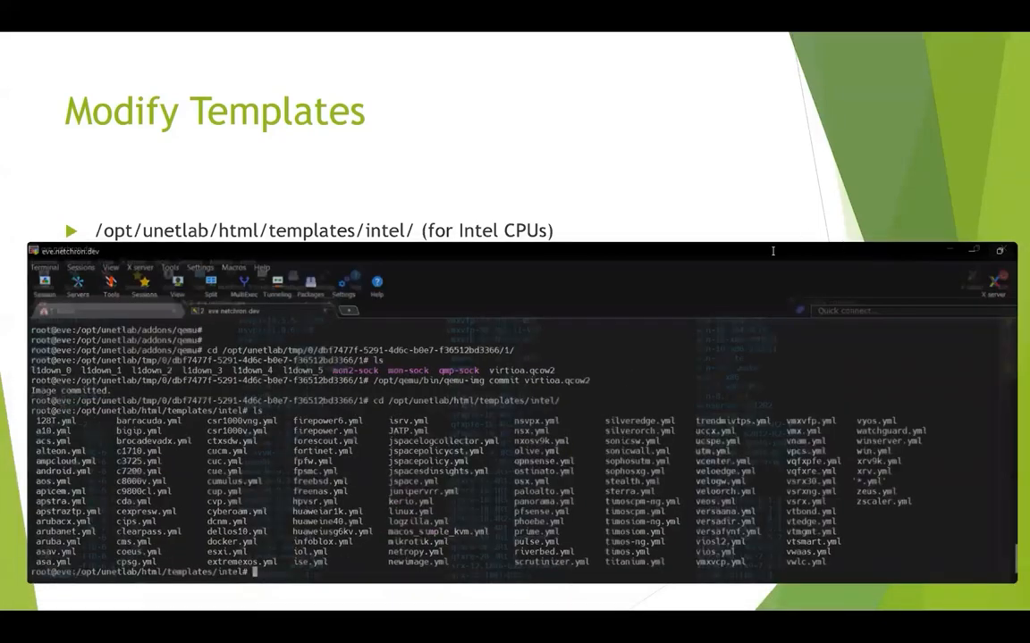
{"action": "key", "text": "Return"}
{"action": "key", "text": "Return"}
{"action": "key", "text": "Return"}
{"action": "key", "text": "Return"}
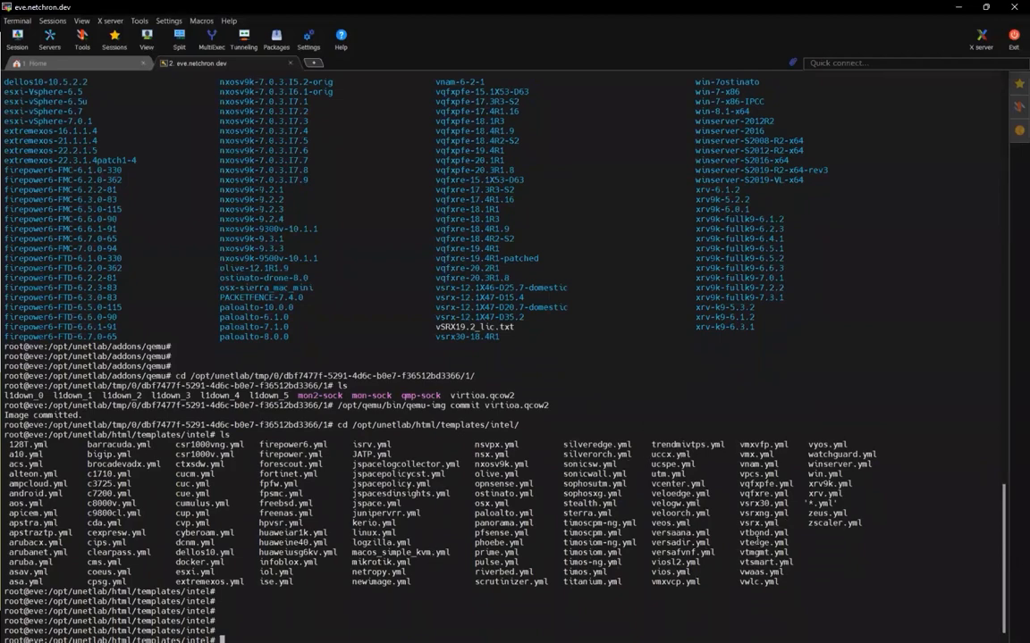
Step: Copy the file name vsrx30.yml from the listing and open that template in vim
{"action": "double_click", "coordinate": [758, 503]}
{"action": "left_click_drag", "start_coordinate": [741, 503], "coordinate": [774, 503]}
{"action": "left_click", "coordinate": [743, 503]}
{"action": "double_click", "coordinate": [741, 503]}
{"action": "type", "text": "vi"}
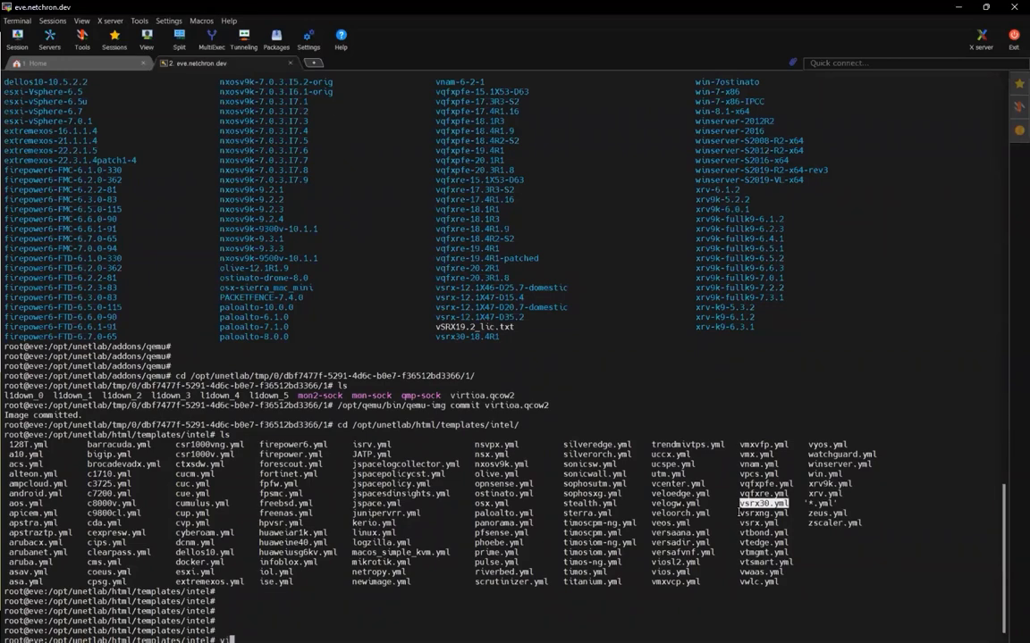
{"action": "type", "text": "m"}
{"action": "right_click", "coordinate": [576, 503]}
{"action": "key", "text": "Return"}
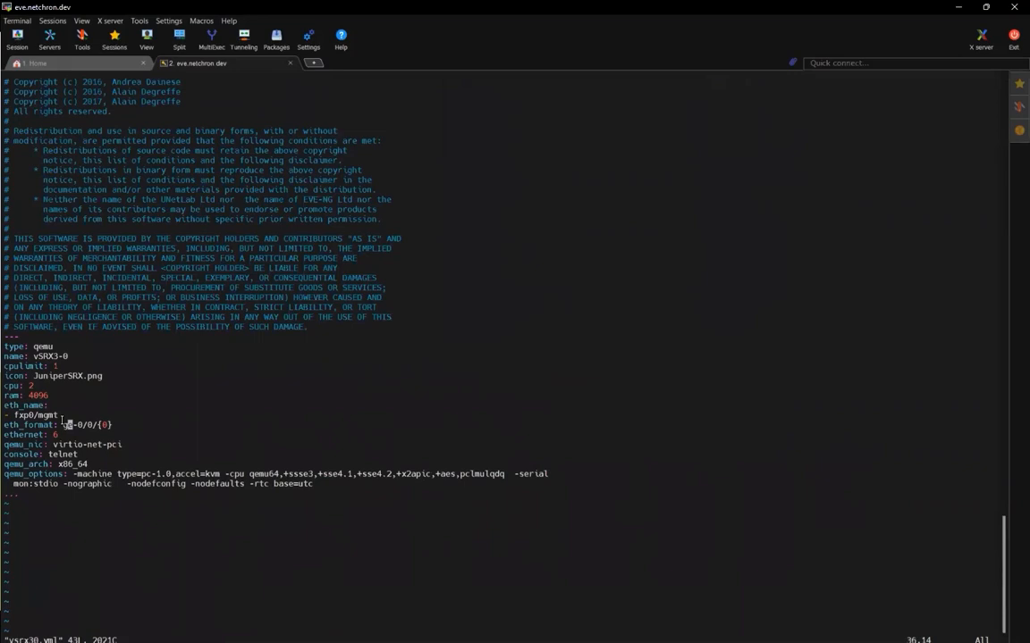
Step: Highlight the eth_format line with ge-0/0/{0} in the vsrx30.yml template
{"action": "key", "text": "l"}
{"action": "key", "text": "x"}
{"action": "left_click_drag", "start_coordinate": [4, 424], "coordinate": [117, 423]}
{"action": "left_click", "coordinate": [136, 428]}
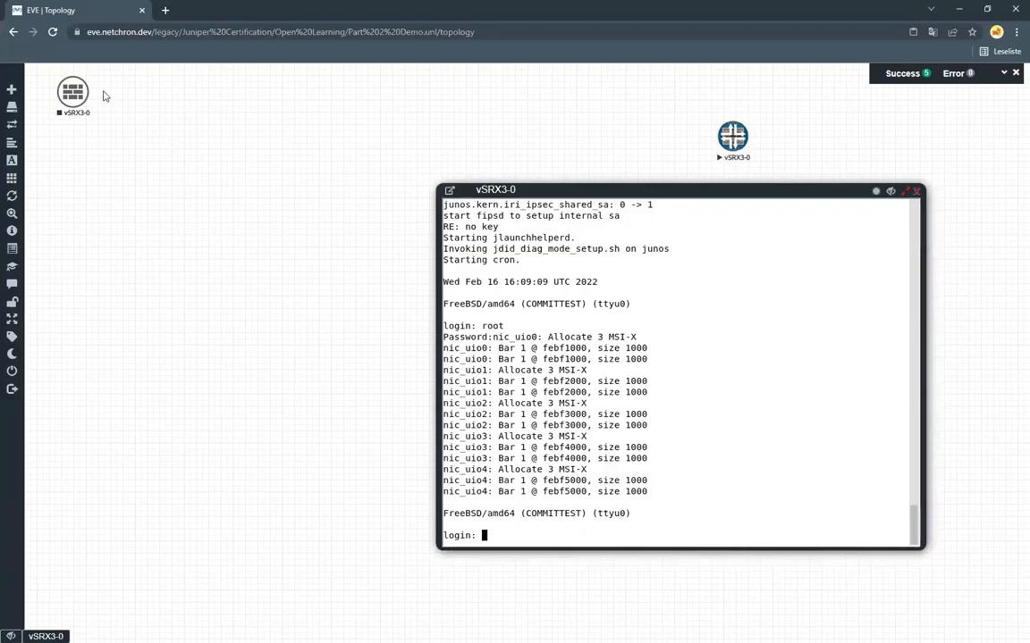
Step: Switch to the EVE-NG topology, start a connection between the two vSRX3-0 nodes and list the source node's interfaces
{"action": "left_click_drag", "start_coordinate": [80, 88], "coordinate": [731, 135]}
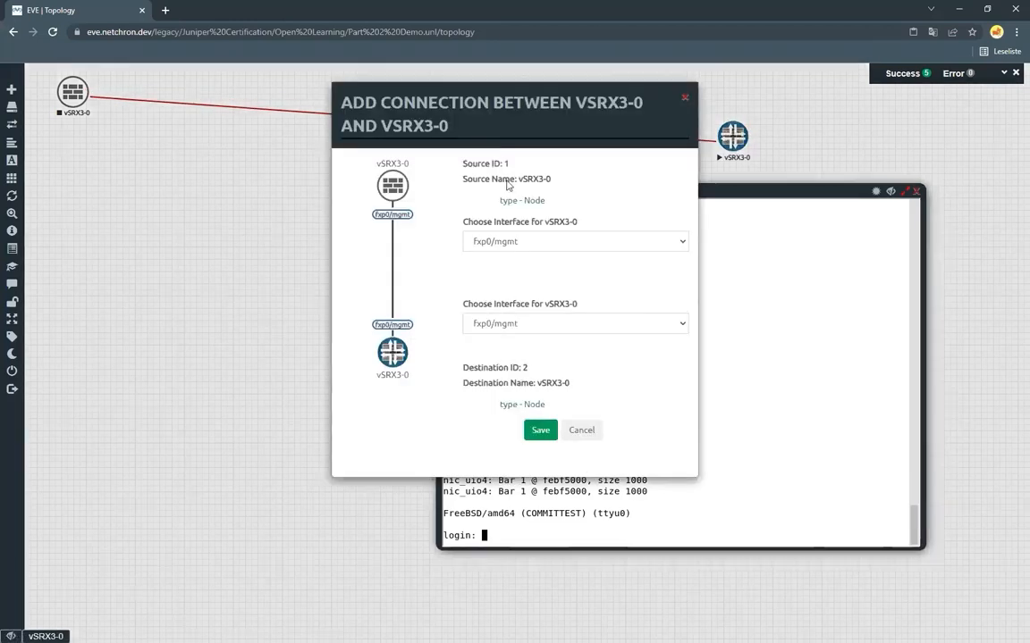
{"action": "left_click", "coordinate": [500, 242]}
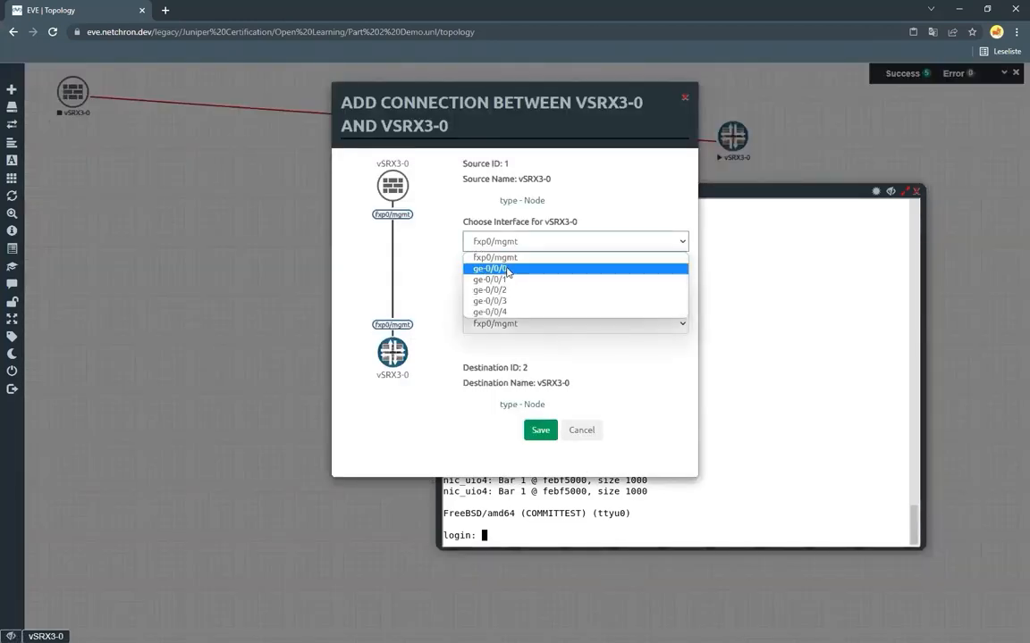
{"action": "left_click", "coordinate": [456, 265]}
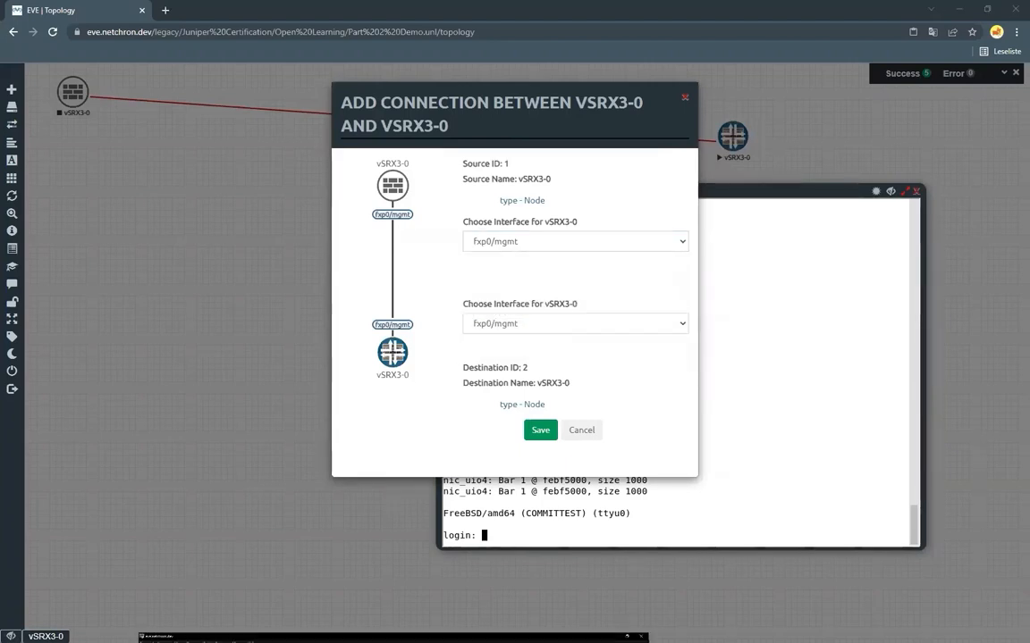
Step: Return to the terminal, set eth_format to juniper-0/0/{0} in the template, and save and quit vim
{"action": "key", "text": "alt+Tab"}
{"action": "key", "text": "i"}
{"action": "key", "text": "BackSpace"}
{"action": "key", "text": "BackSpace"}
{"action": "type", "text": "juniper0/0/{0"}
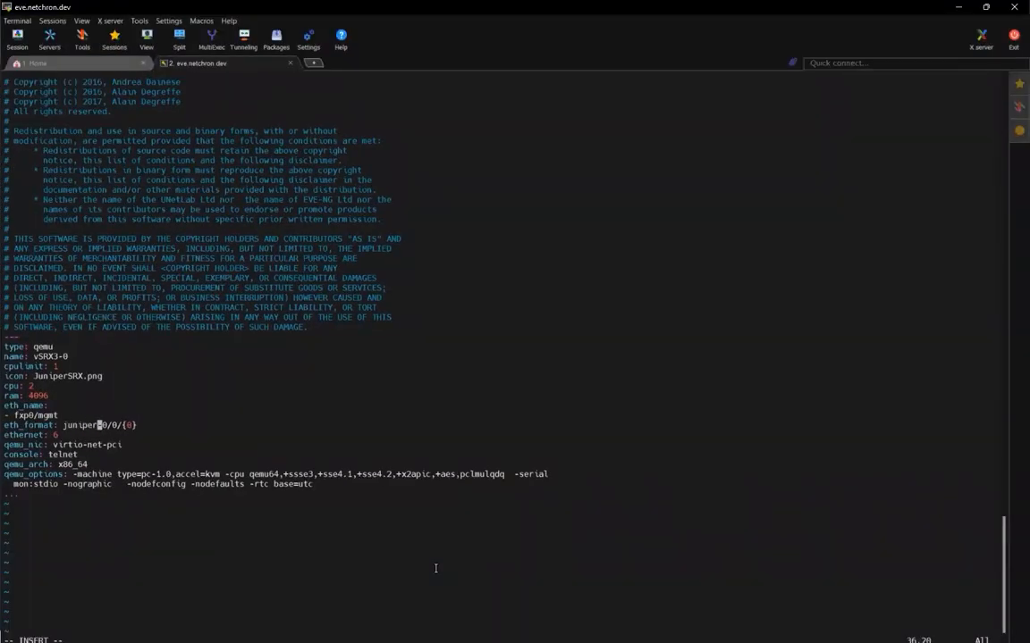
{"action": "key", "text": "Escape"}
{"action": "type", "text": ":wq"}
{"action": "key", "text": "Return"}
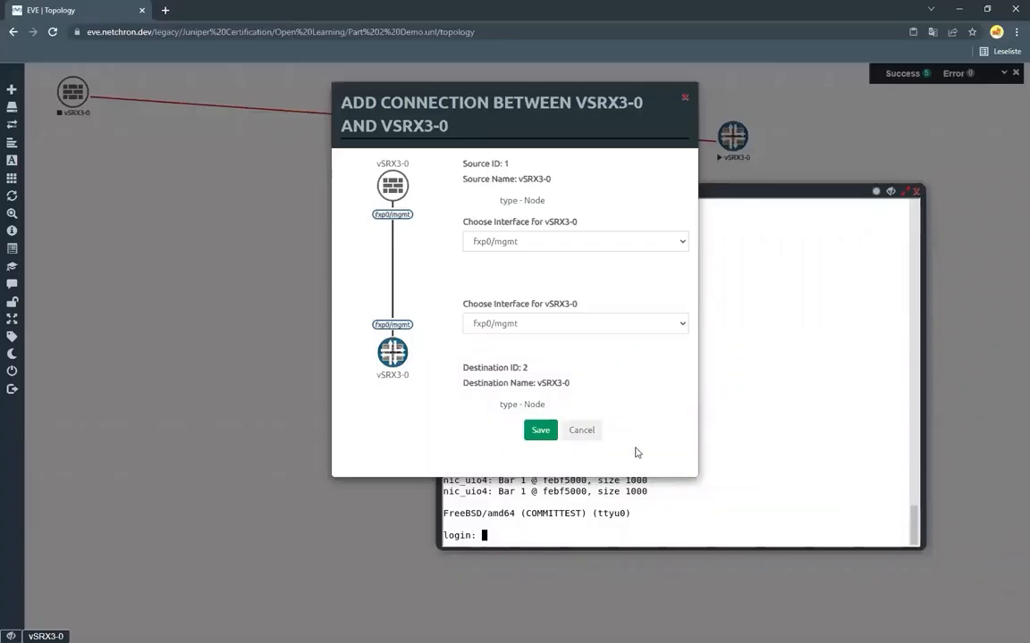
Step: Cancel the connection dialog, start a fresh connection between the two vSRX3-0 nodes and check the source node's interface names
{"action": "left_click", "coordinate": [597, 414]}
{"action": "key", "text": "F5"}
{"action": "left_click", "coordinate": [563, 243]}
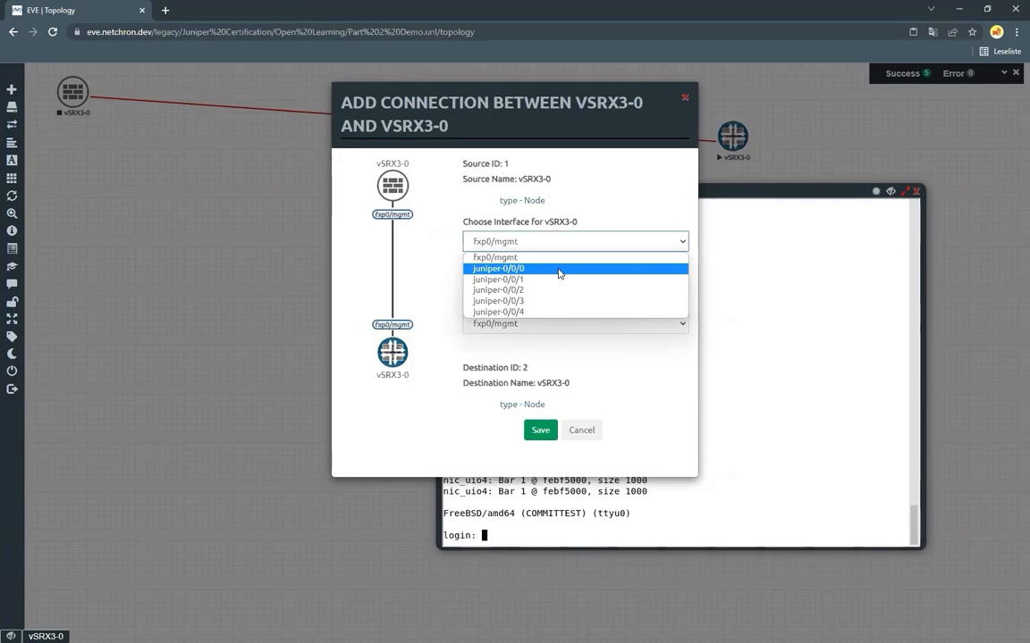
{"action": "key", "text": "Down"}
{"action": "key", "text": "Down"}
{"action": "key", "text": "Down"}
{"action": "key", "text": "Down"}
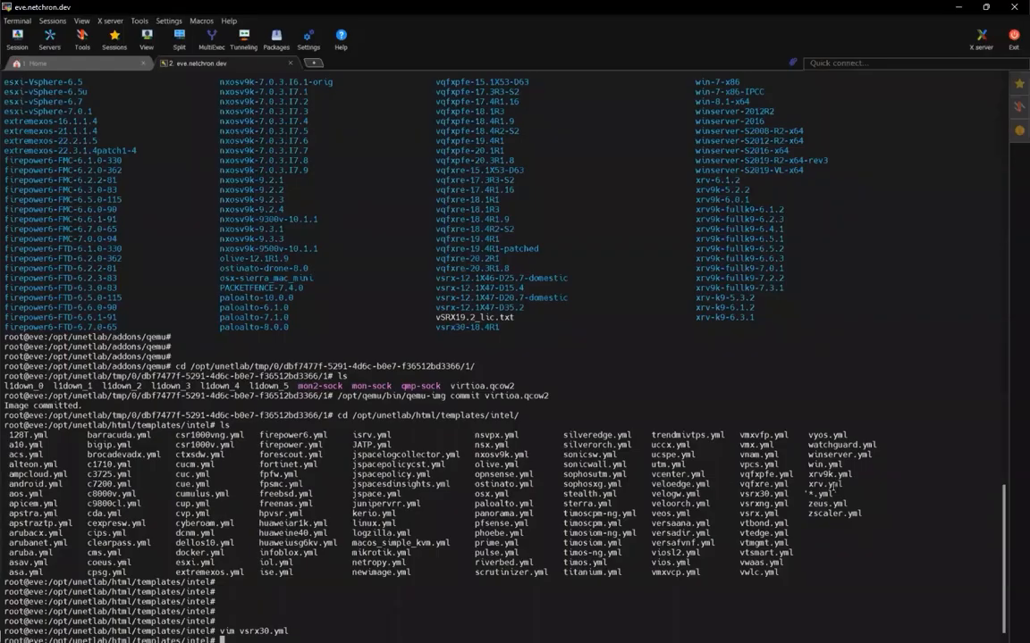
Step: Reopen vsrx30.yml in vim from the terminal and set eth_format back to ge-0/0/{0}
{"action": "key", "text": "Up"}
{"action": "key", "text": "Return"}
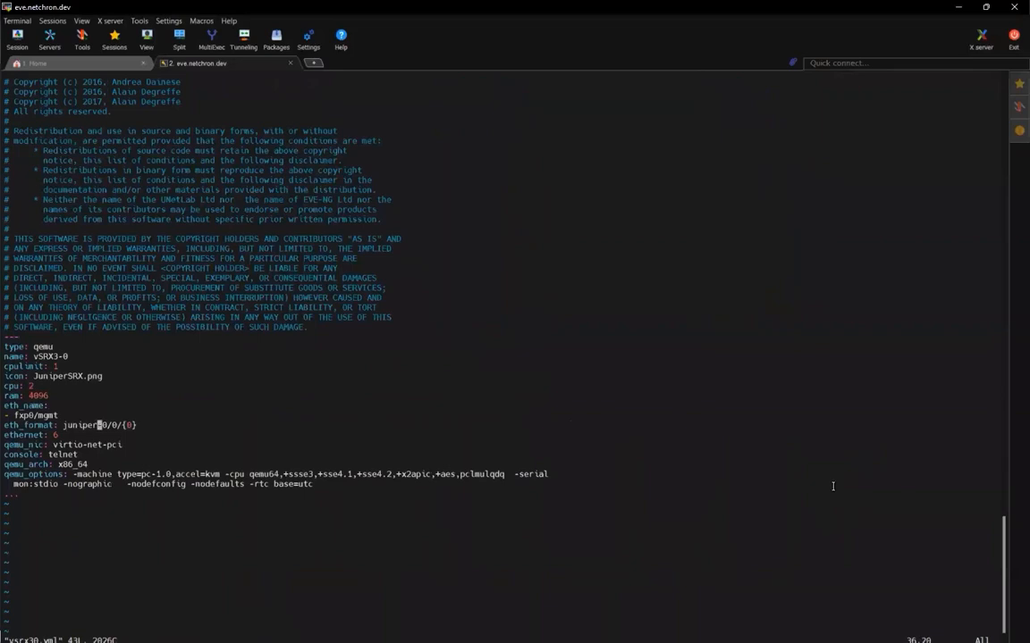
{"action": "key", "text": "i"}
{"action": "key", "text": "BackSpace"}
{"action": "key", "text": "BackSpace"}
{"action": "key", "text": "BackSpace"}
{"action": "key", "text": "BackSpace"}
{"action": "key", "text": "BackSpace"}
{"action": "key", "text": "BackSpace"}
{"action": "key", "text": "BackSpace"}
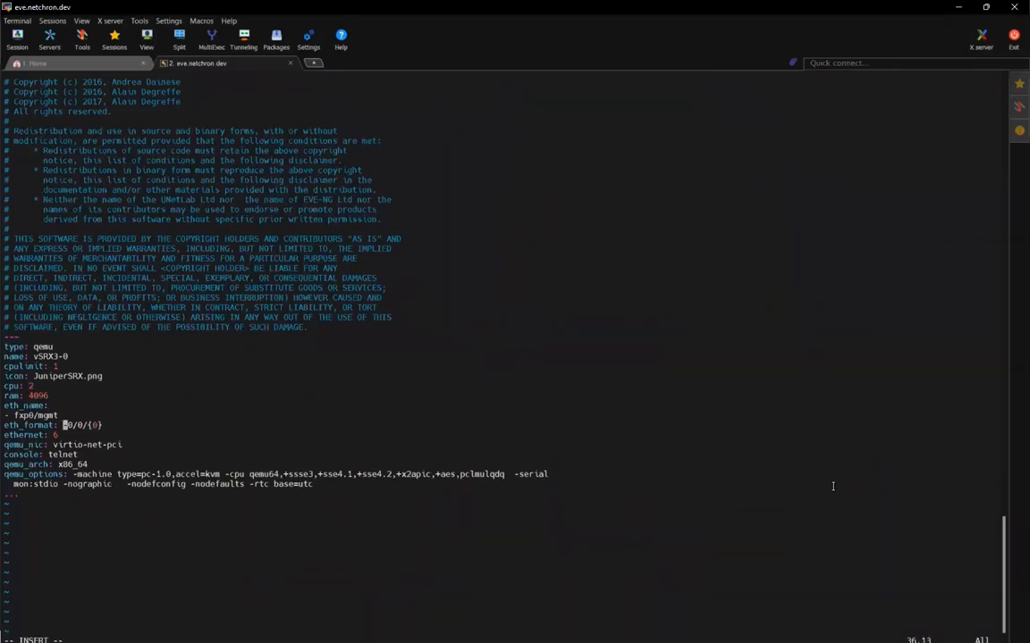
{"action": "type", "text": "ge-"}
Step: Save the template file and quit vim
{"action": "key", "text": "Escape"}
{"action": "type", "text": ":w"}
{"action": "key", "text": "Return"}
{"action": "type", "text": ":q"}
{"action": "key", "text": "Return"}
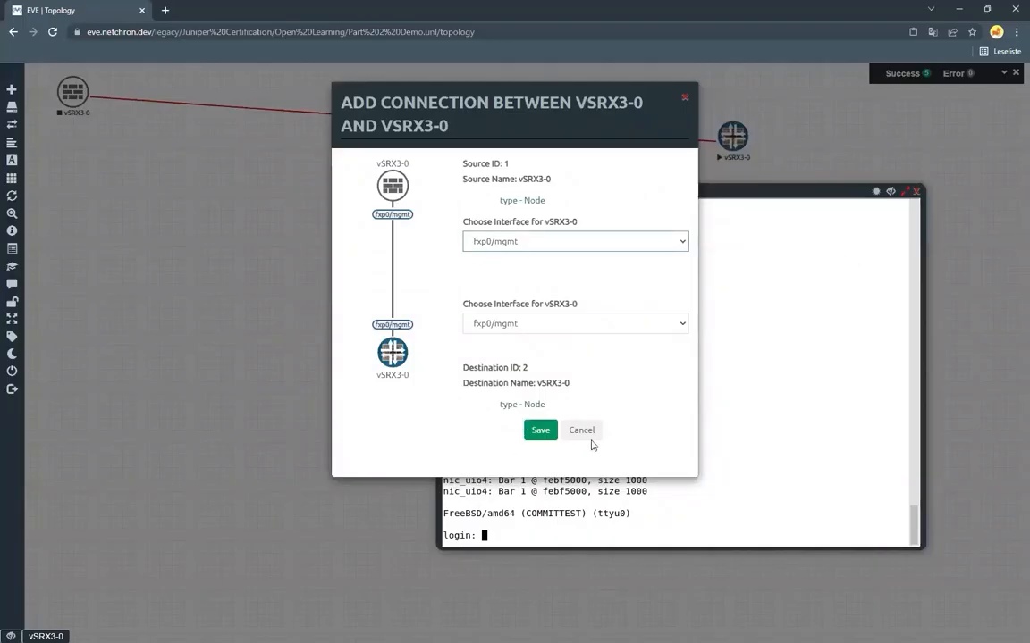
Step: Start the connection between the vSRX3-0 nodes anew, check the destination node's interface names, and cancel without saving
{"action": "left_click", "coordinate": [581, 428]}
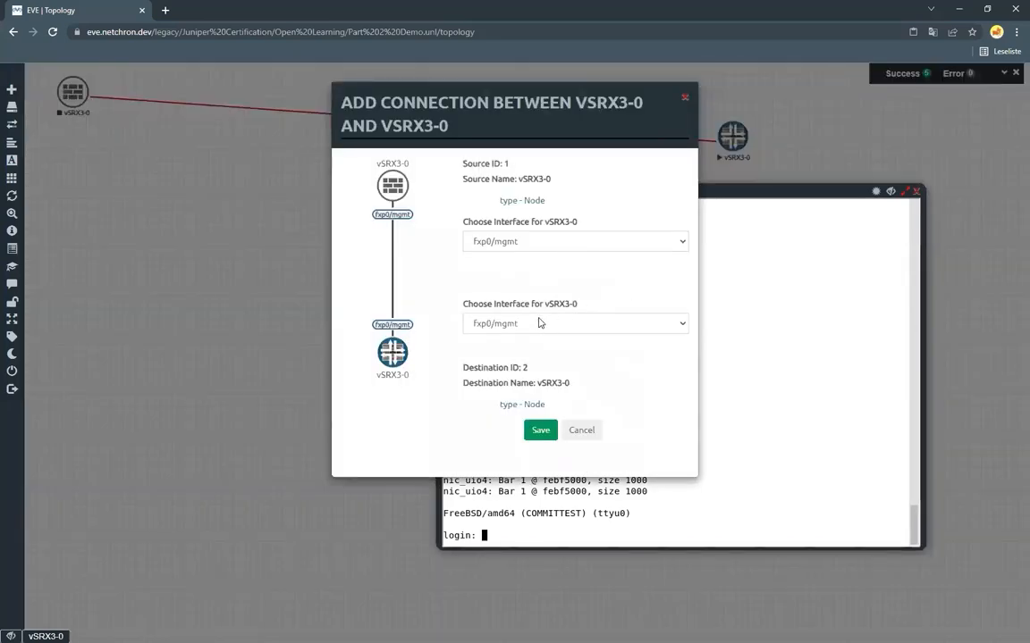
{"action": "left_click", "coordinate": [484, 319]}
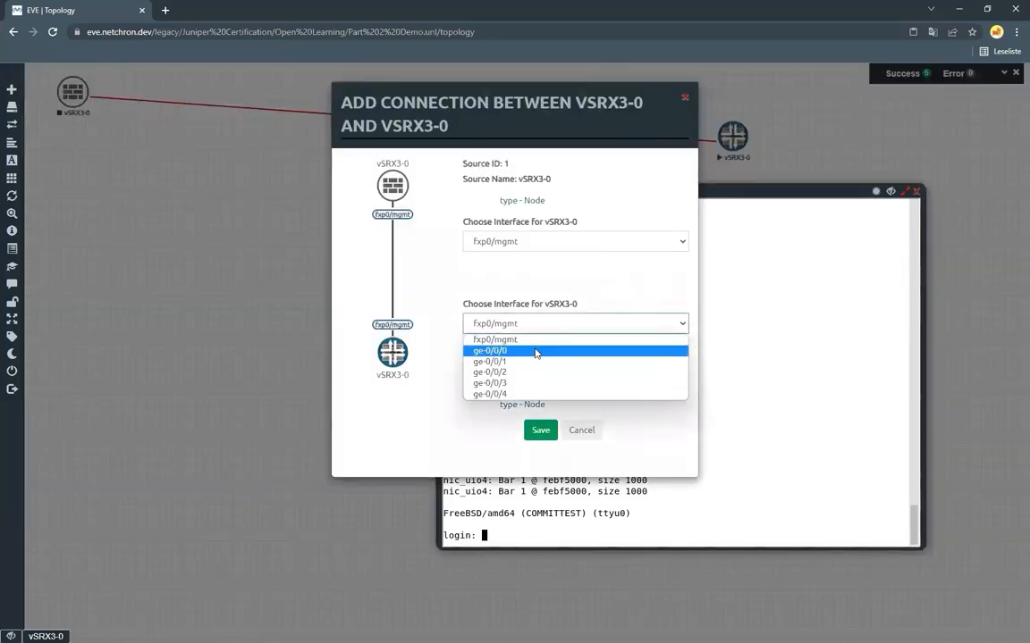
{"action": "left_click", "coordinate": [602, 447]}
{"action": "left_click", "coordinate": [597, 438]}
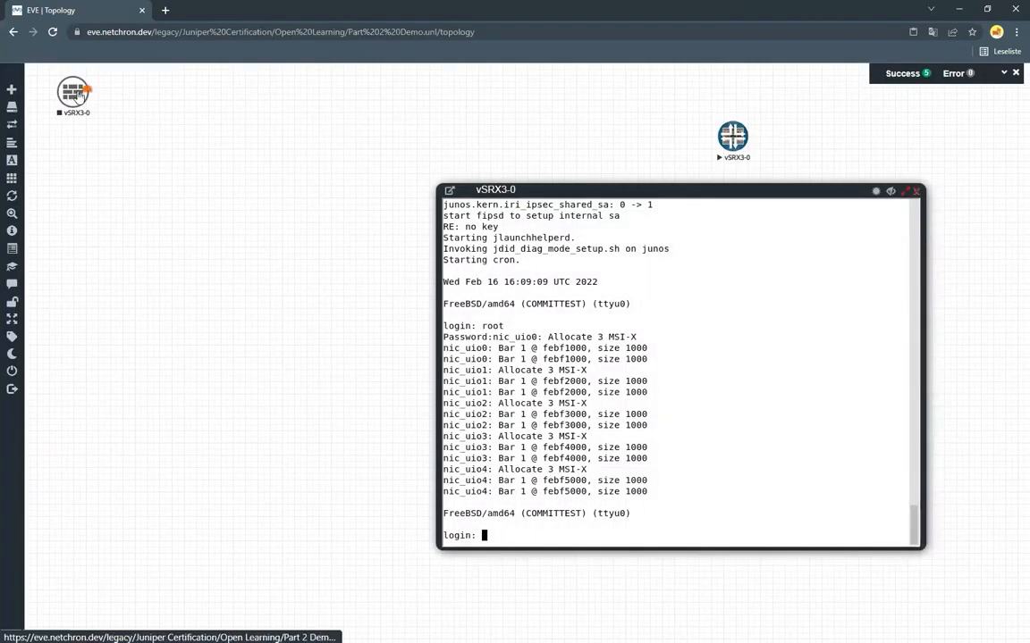
{"action": "mouse_move", "coordinate": [72, 92]}
{"action": "left_click_drag", "start_coordinate": [75, 91], "coordinate": [530, 122]}
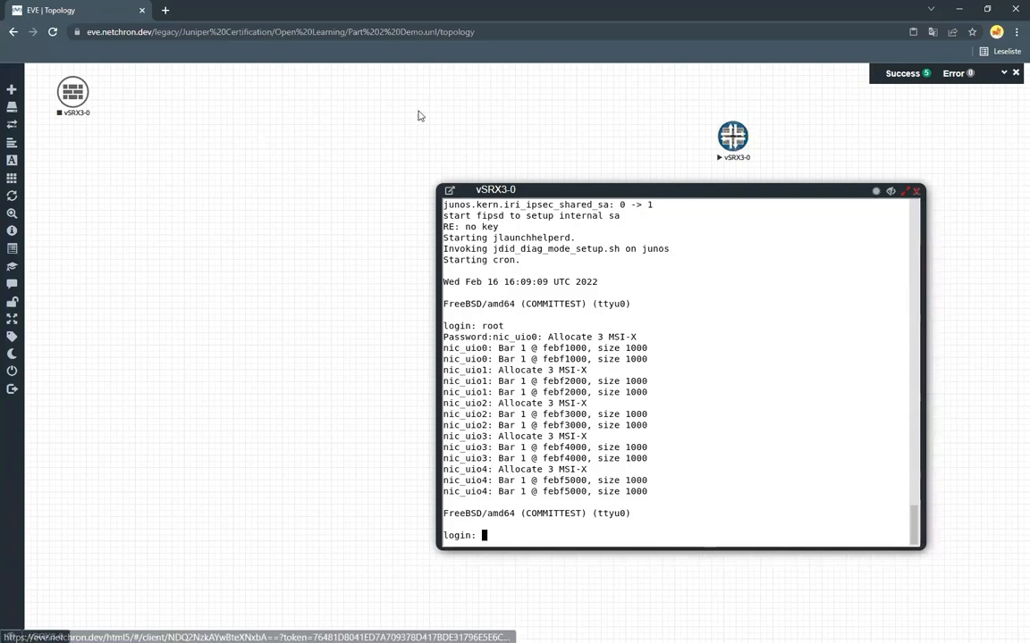
Step: Close the current lab, open OSPF.unl from the JNCIE-ENT Lab 2022 folder, and dismiss the translation popup
{"action": "mouse_move", "coordinate": [5, 360]}
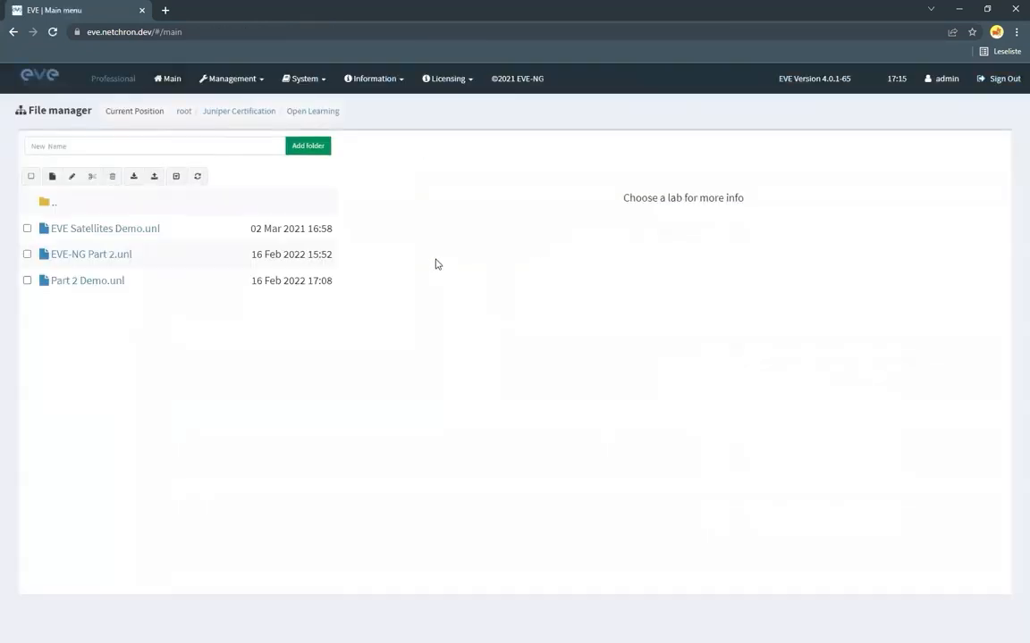
{"action": "left_click", "coordinate": [49, 204]}
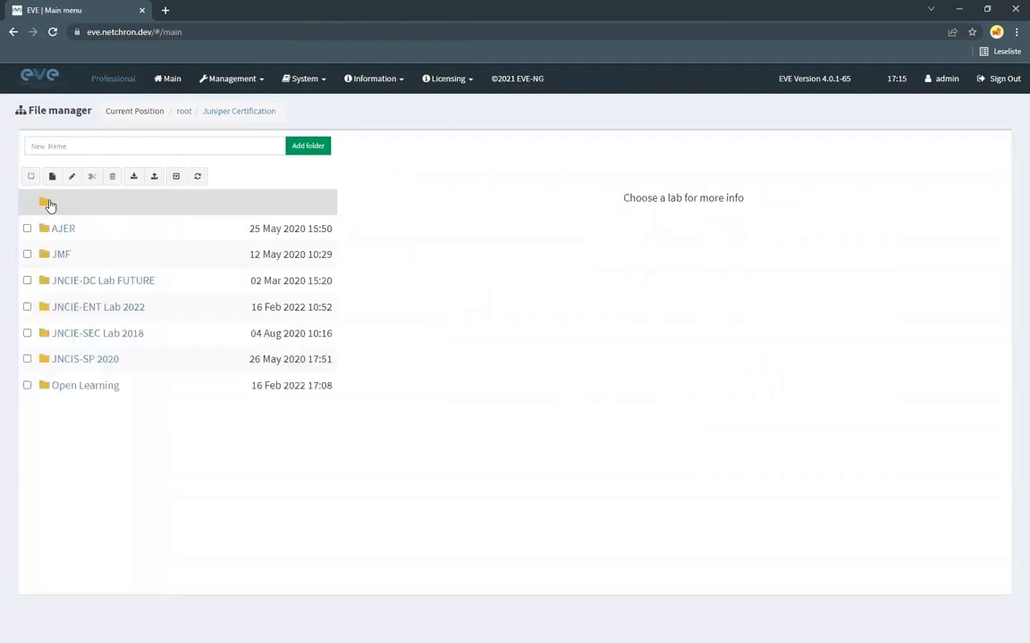
{"action": "left_click", "coordinate": [117, 308]}
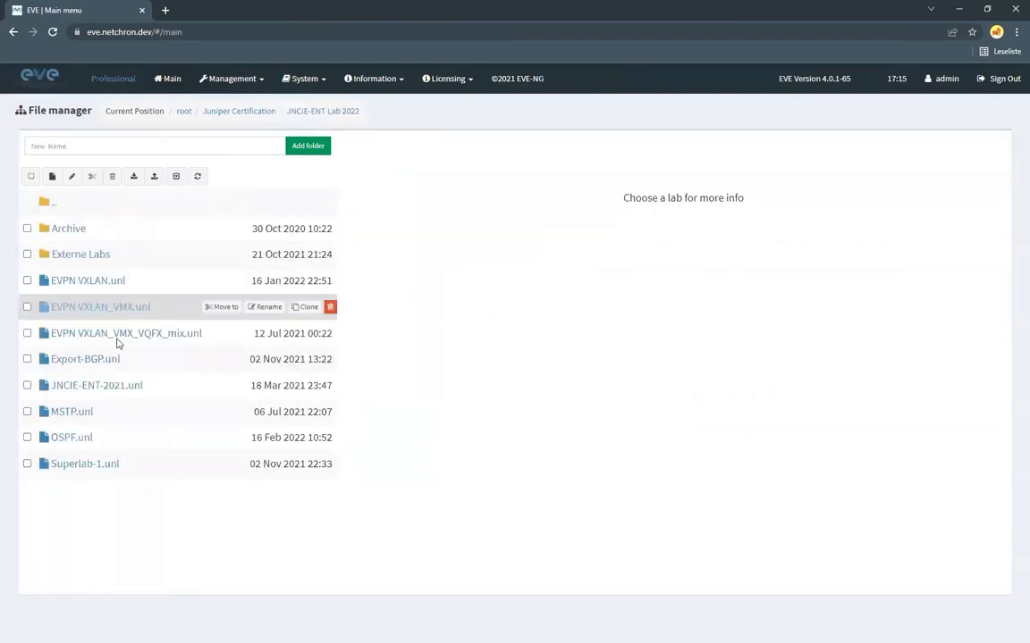
{"action": "left_click", "coordinate": [70, 438]}
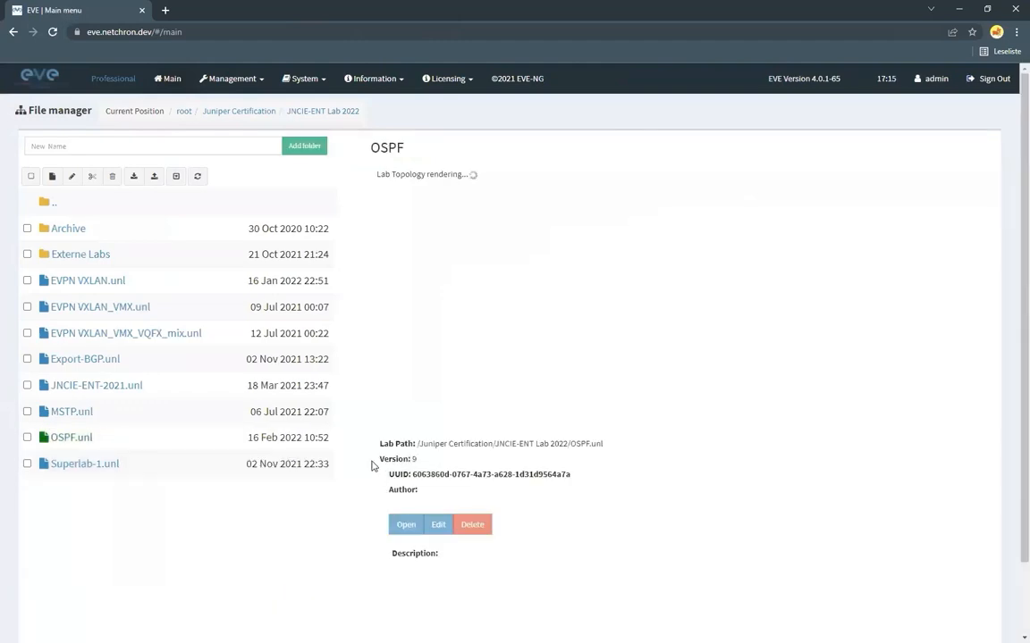
{"action": "left_click", "coordinate": [397, 527]}
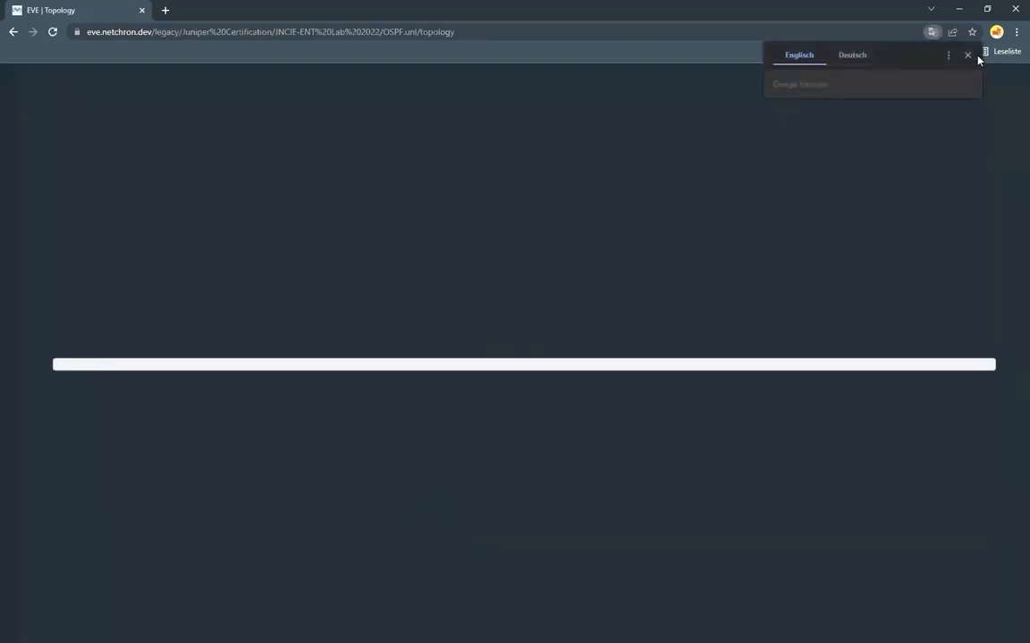
{"action": "left_click", "coordinate": [967, 56]}
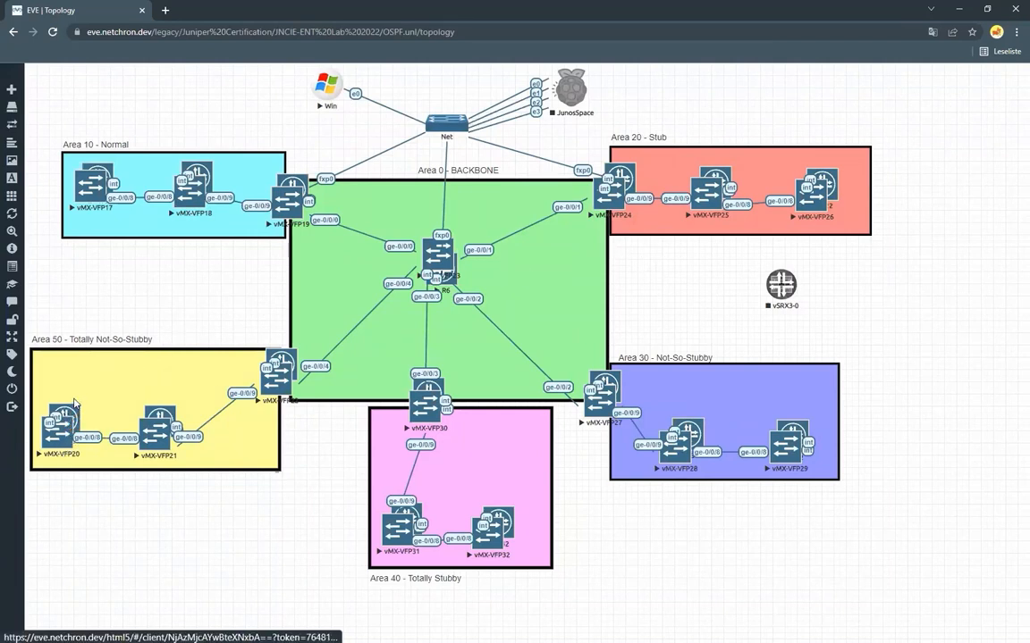
Step: Open the OSPF lab's logical maps and display the Topology picture
{"action": "mouse_move", "coordinate": [70, 411]}
{"action": "left_mouse_down"}
{"action": "mouse_move", "coordinate": [96, 382]}
{"action": "mouse_move", "coordinate": [83, 369]}
{"action": "mouse_move", "coordinate": [55, 380]}
{"action": "mouse_move", "coordinate": [89, 392]}
{"action": "mouse_move", "coordinate": [61, 420]}
{"action": "left_mouse_up"}
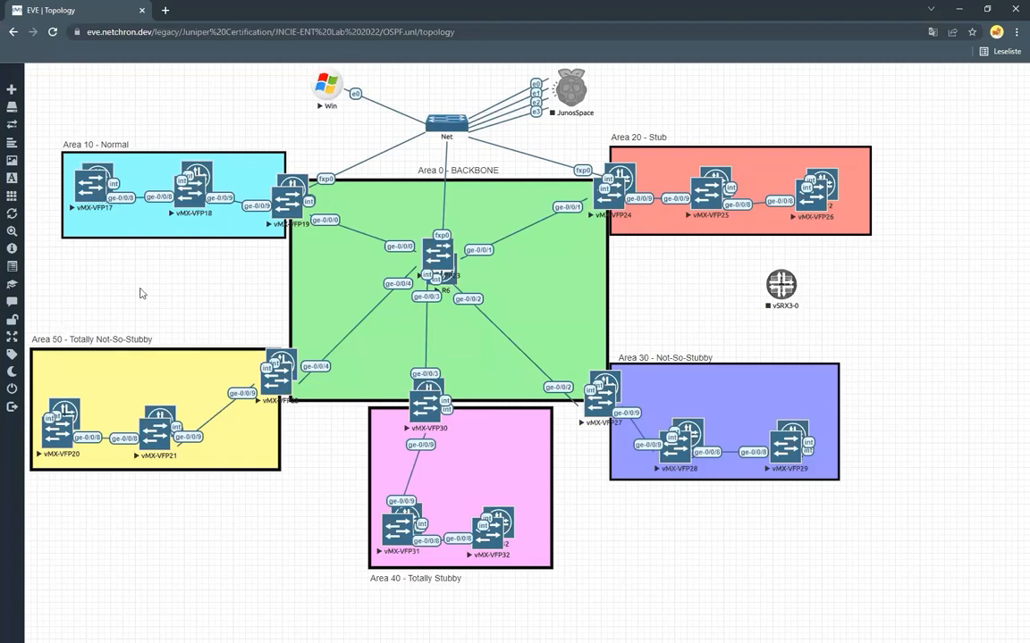
{"action": "right_click", "coordinate": [166, 125]}
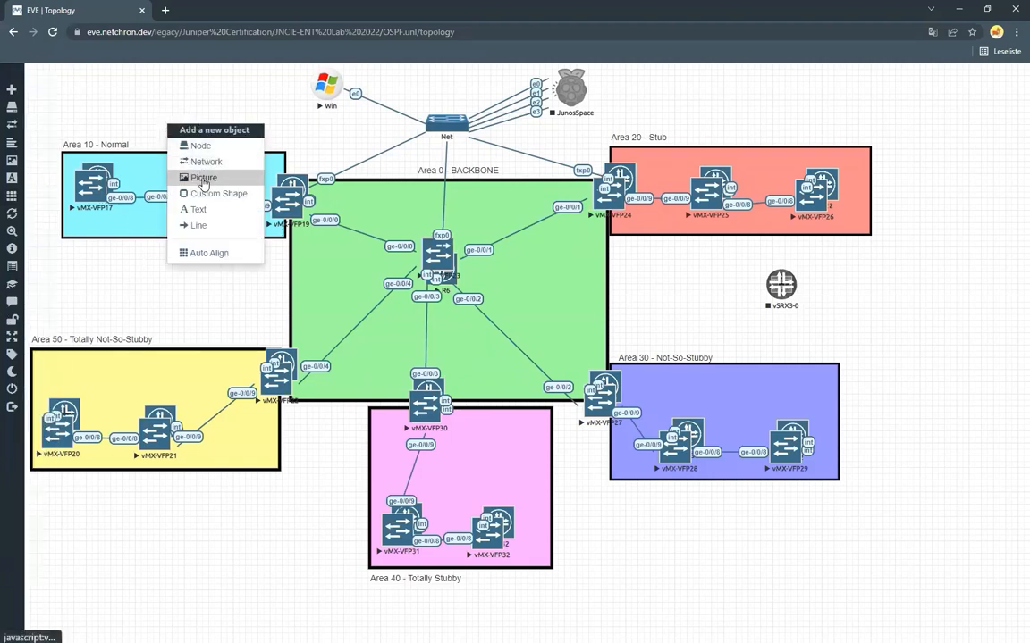
{"action": "left_click", "coordinate": [153, 101]}
{"action": "mouse_move", "coordinate": [46, 161]}
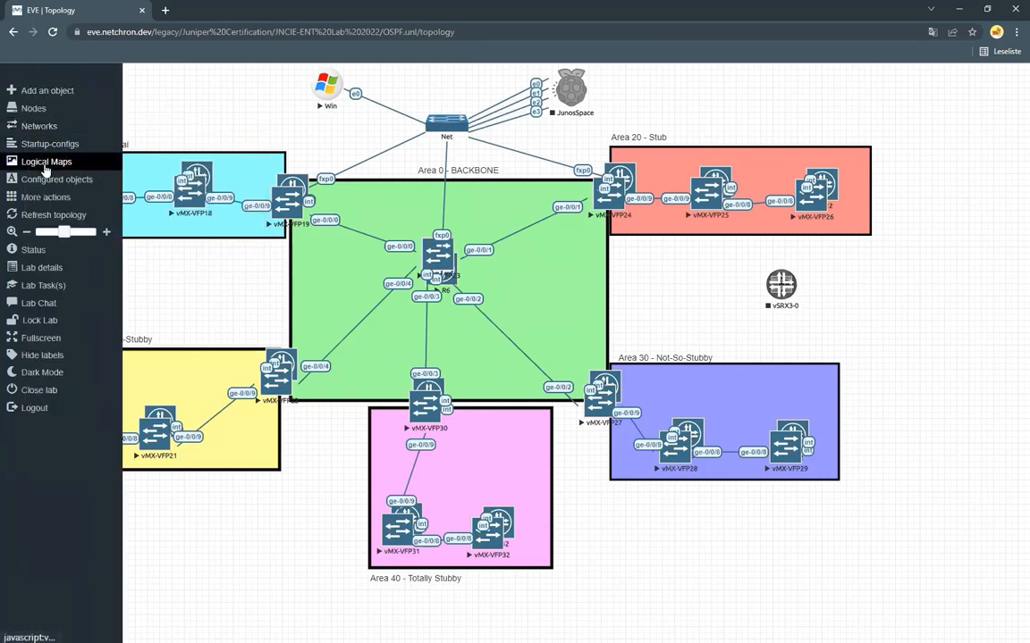
{"action": "left_click", "coordinate": [47, 161]}
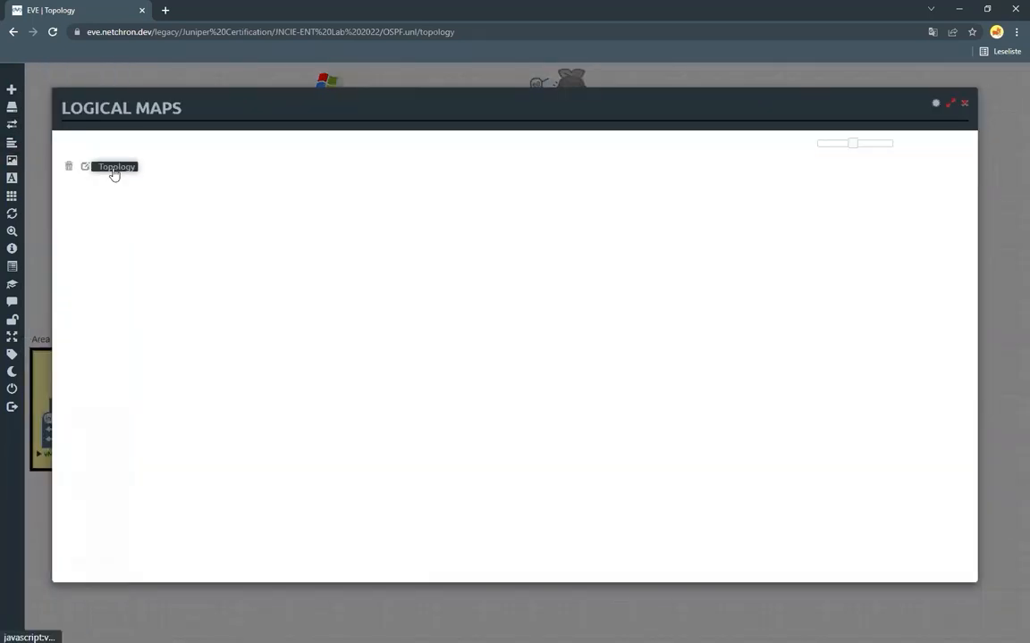
{"action": "left_click", "coordinate": [114, 169]}
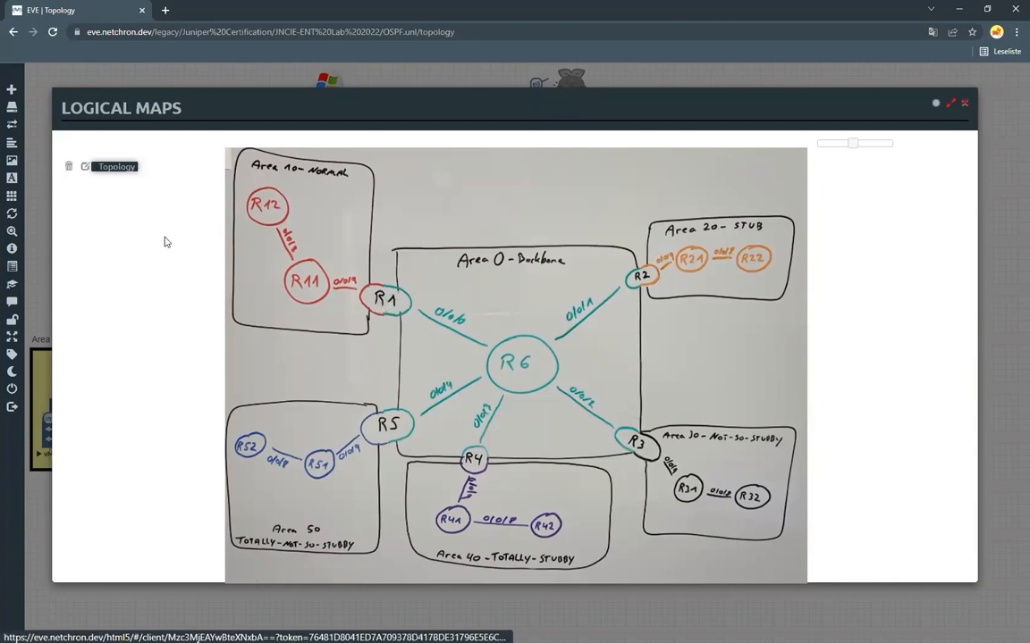
Step: Edit the Topology image map and place the Win, NODE 34 hotspot on the 0 of the "Area 0 - Backbone" label
{"action": "left_click", "coordinate": [85, 167]}
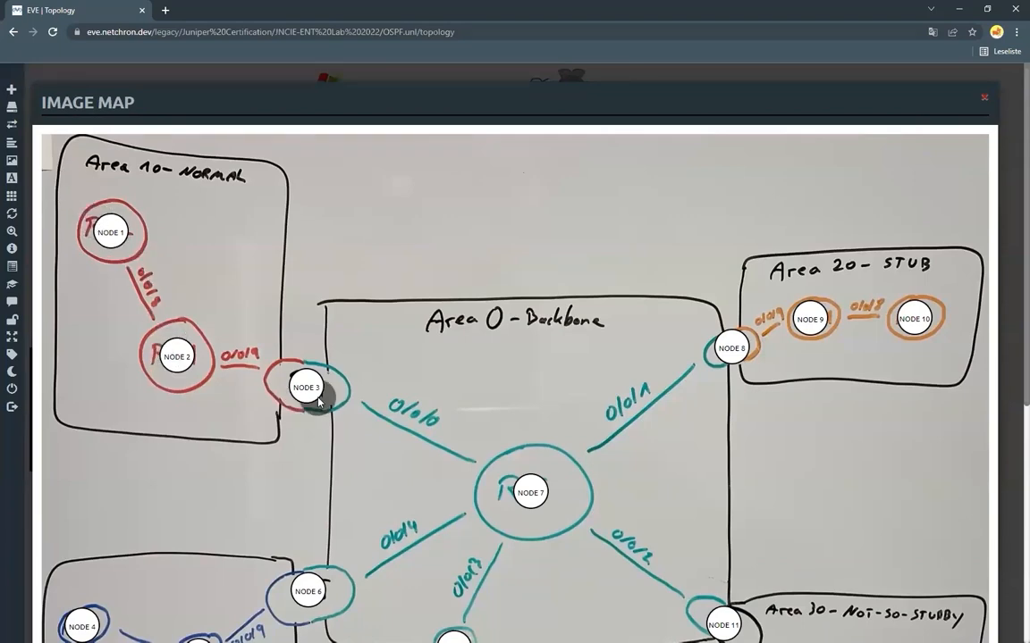
{"action": "scroll", "coordinate": [383, 351], "scroll_direction": "down", "scroll_amount": 1}
{"action": "scroll", "coordinate": [386, 341], "scroll_direction": "down", "scroll_amount": 1}
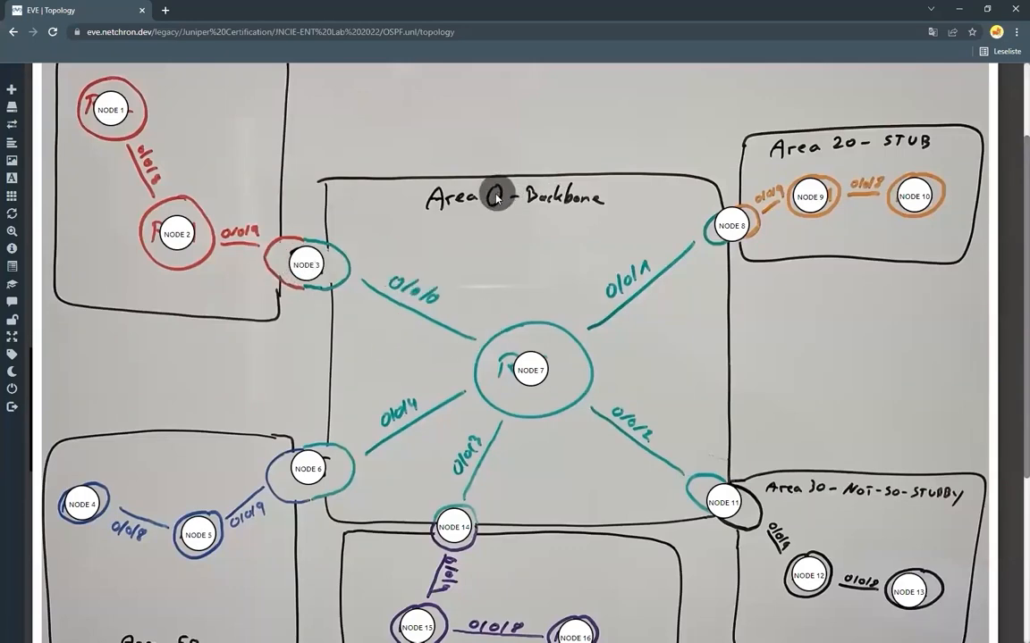
{"action": "scroll", "coordinate": [446, 184], "scroll_direction": "down", "scroll_amount": 3}
{"action": "left_click", "coordinate": [335, 506]}
{"action": "scroll", "coordinate": [340, 438], "scroll_direction": "down", "scroll_amount": 4}
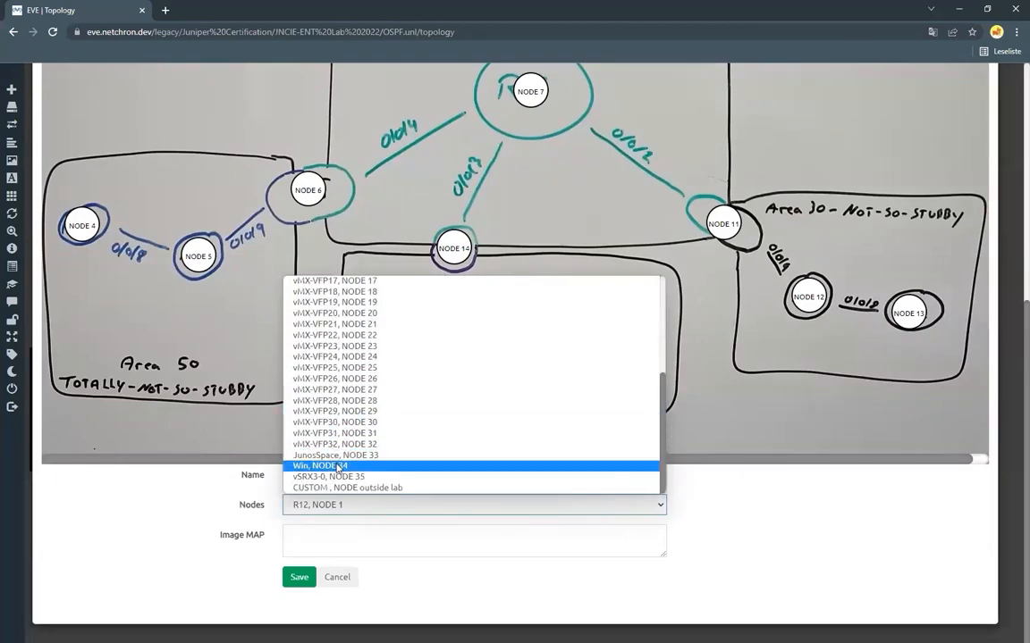
{"action": "left_click", "coordinate": [338, 467]}
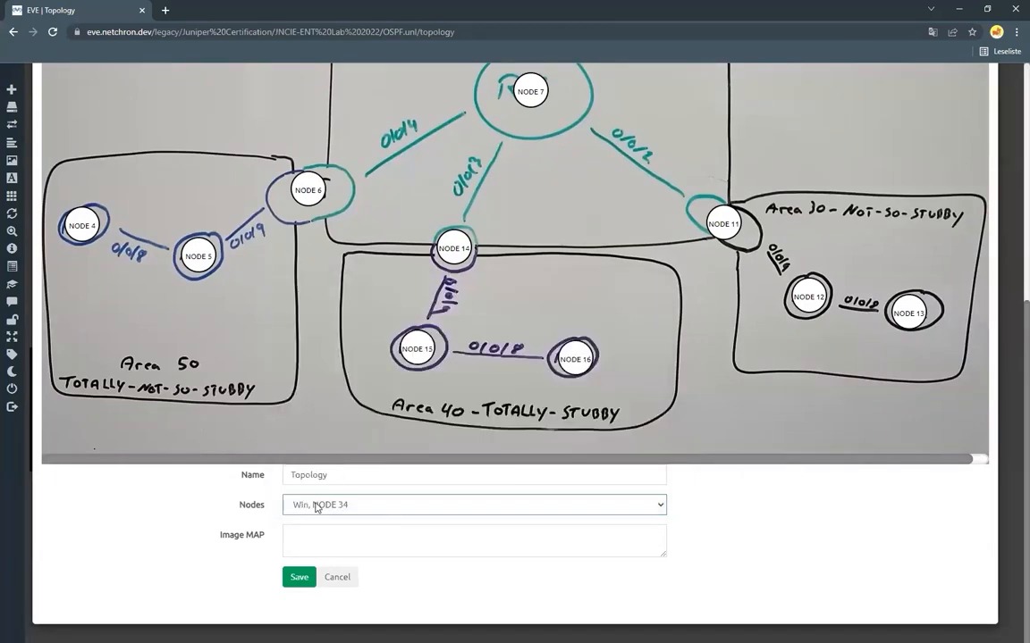
{"action": "scroll", "coordinate": [402, 415], "scroll_direction": "up", "scroll_amount": 3}
{"action": "scroll", "coordinate": [496, 292], "scroll_direction": "up", "scroll_amount": 3}
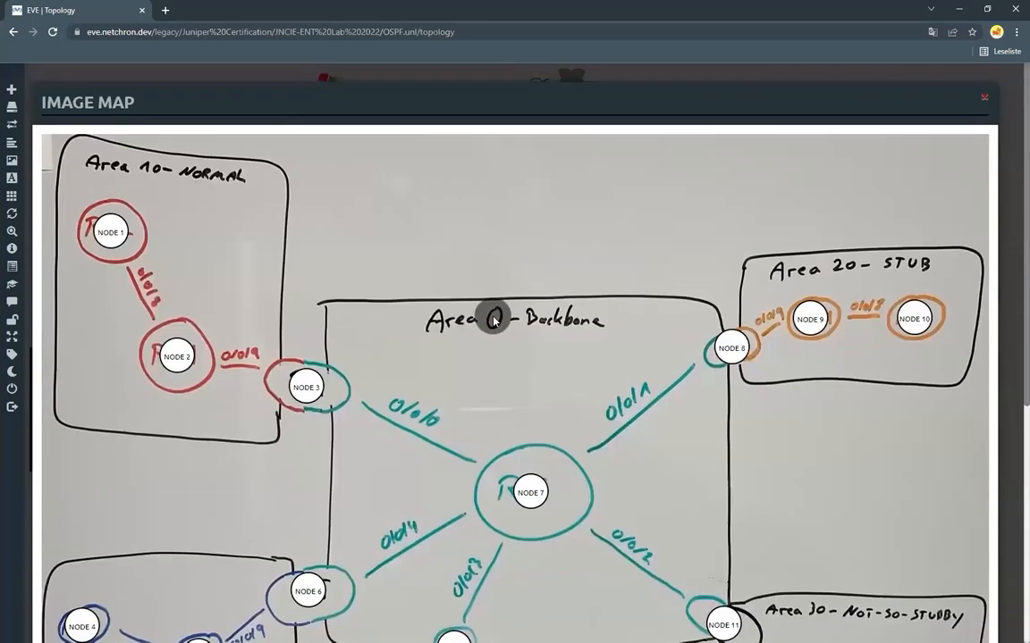
{"action": "left_click", "coordinate": [496, 324]}
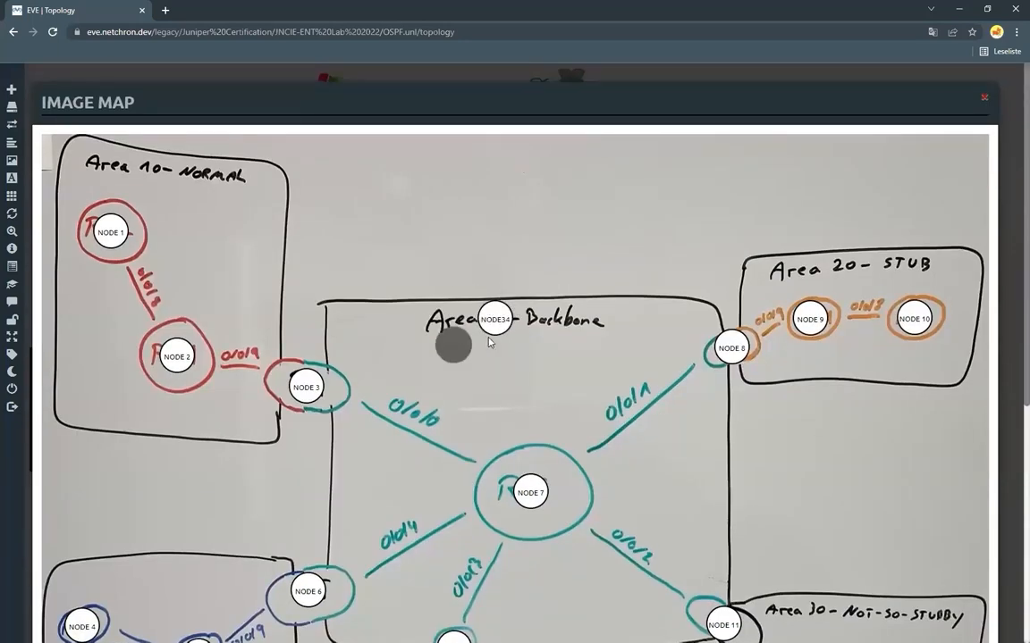
Step: Keep Win, NODE 34 as the selected node and save the edited Topology image map
{"action": "scroll", "coordinate": [496, 304], "scroll_direction": "down", "scroll_amount": 3}
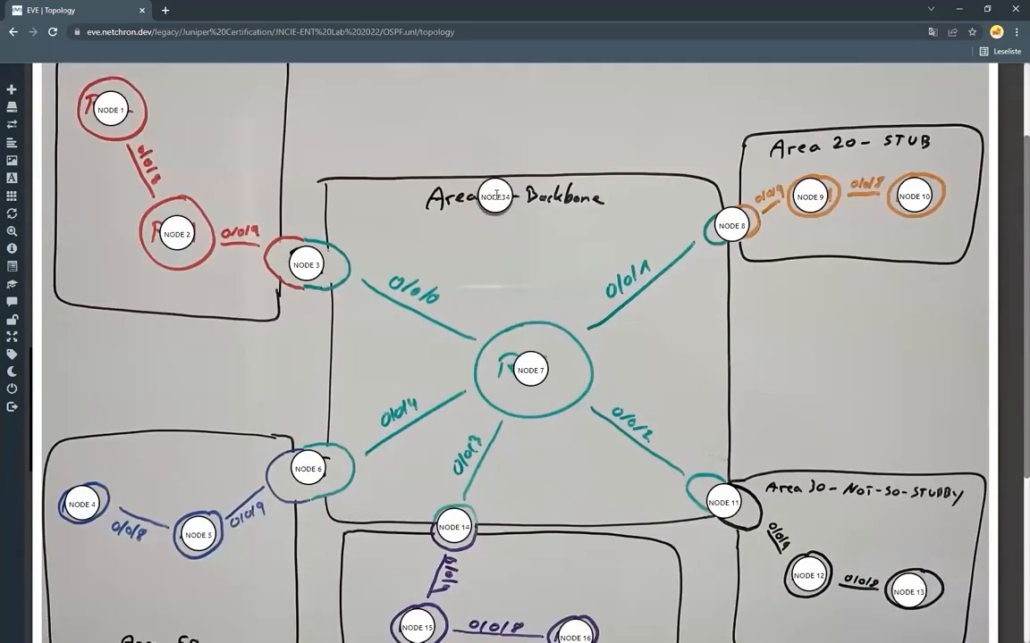
{"action": "scroll", "coordinate": [341, 529], "scroll_direction": "down", "scroll_amount": 6}
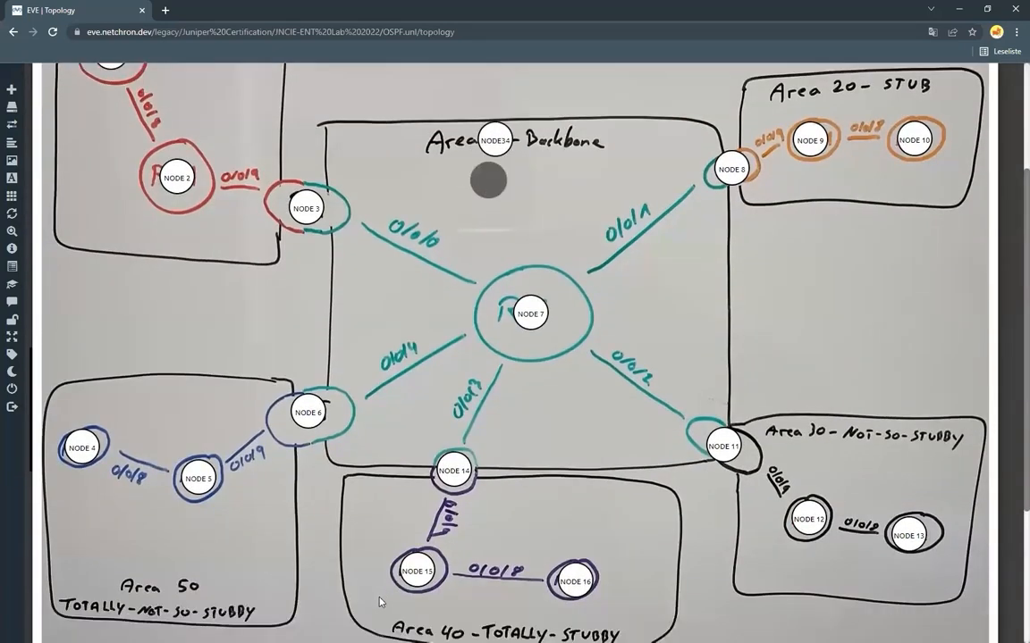
{"action": "left_click", "coordinate": [343, 506]}
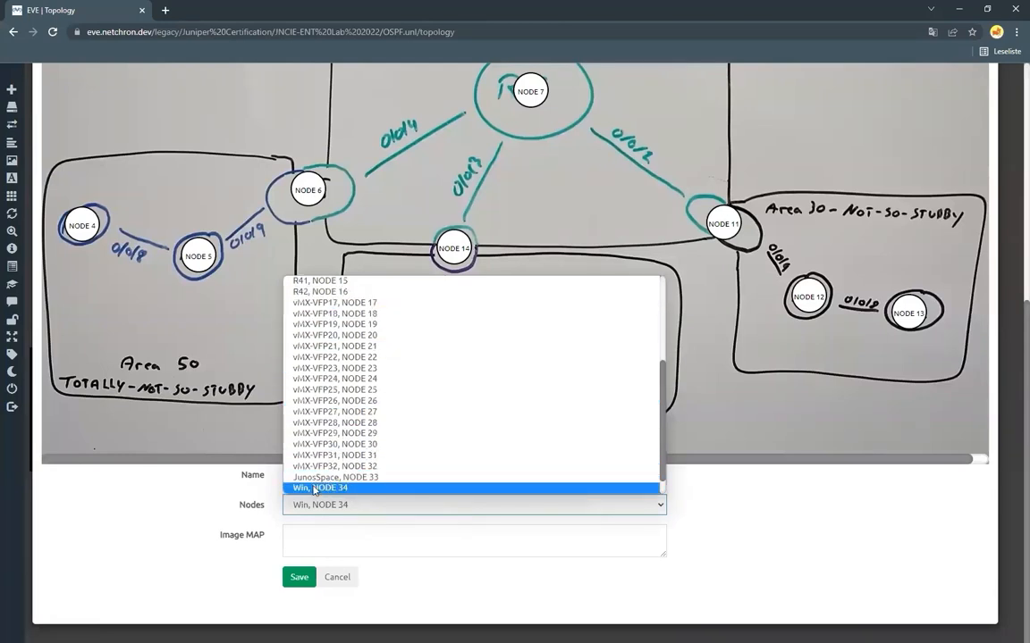
{"action": "left_click", "coordinate": [239, 517]}
{"action": "left_click", "coordinate": [300, 577]}
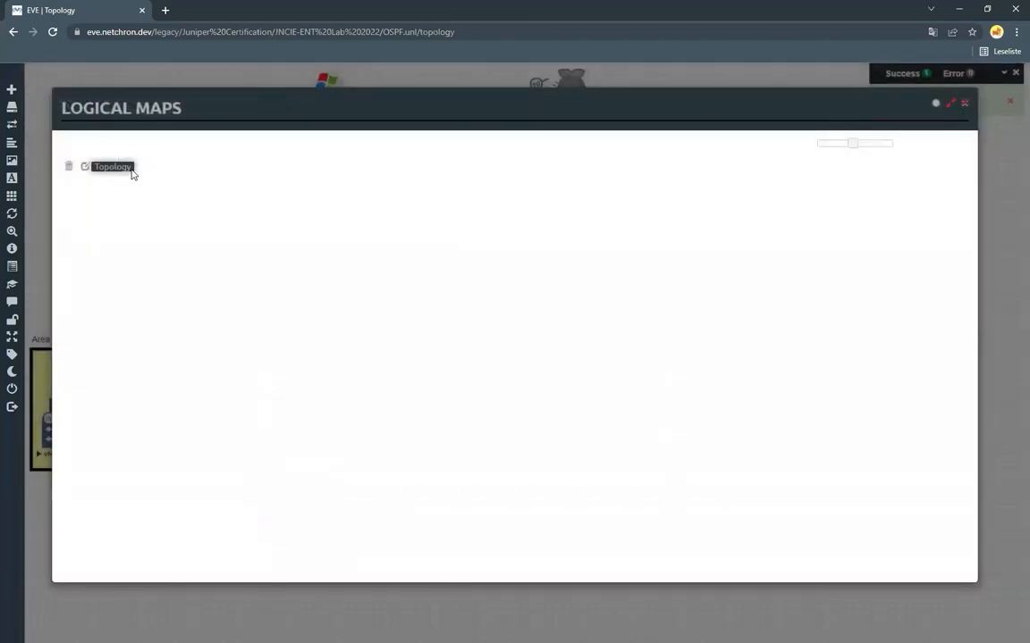
Step: Test the new hotspot on the Topology map by opening the Win console, and close the console and the logical maps
{"action": "left_click", "coordinate": [113, 167]}
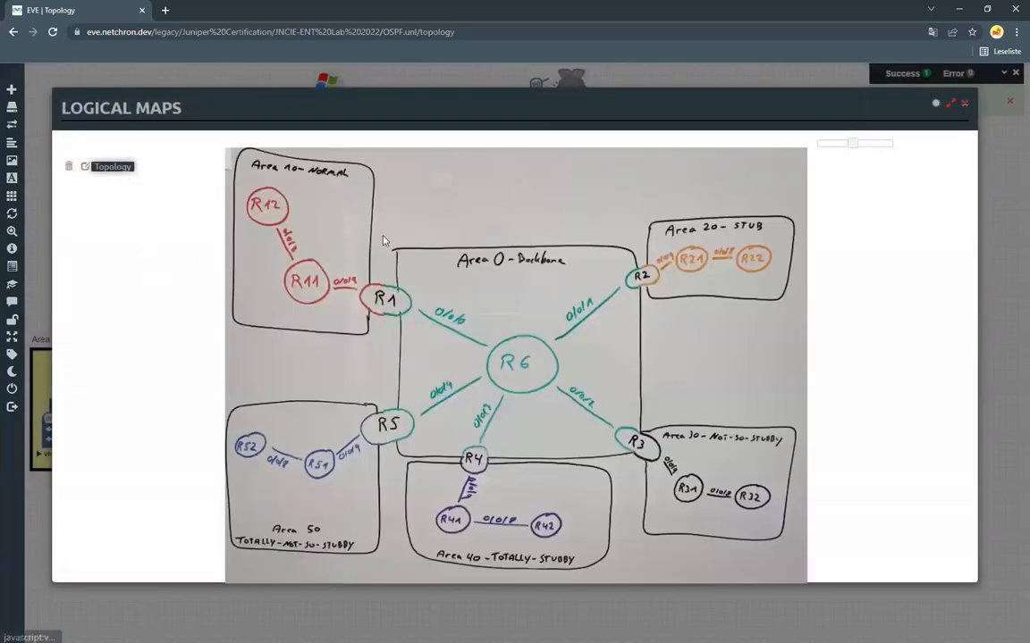
{"action": "left_click", "coordinate": [498, 262]}
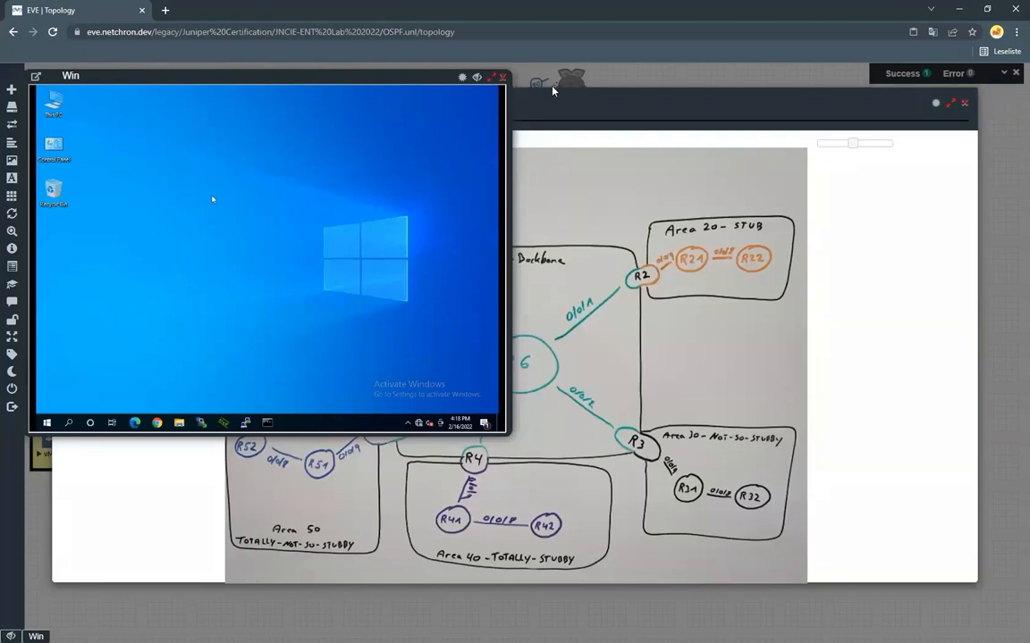
{"action": "left_click", "coordinate": [503, 78]}
{"action": "left_click", "coordinate": [963, 103]}
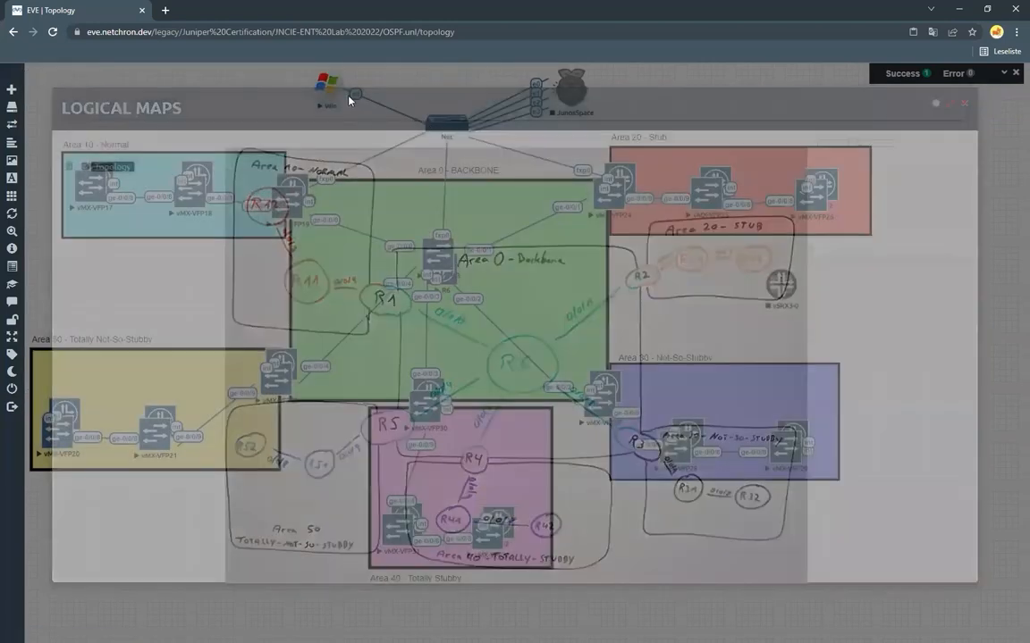